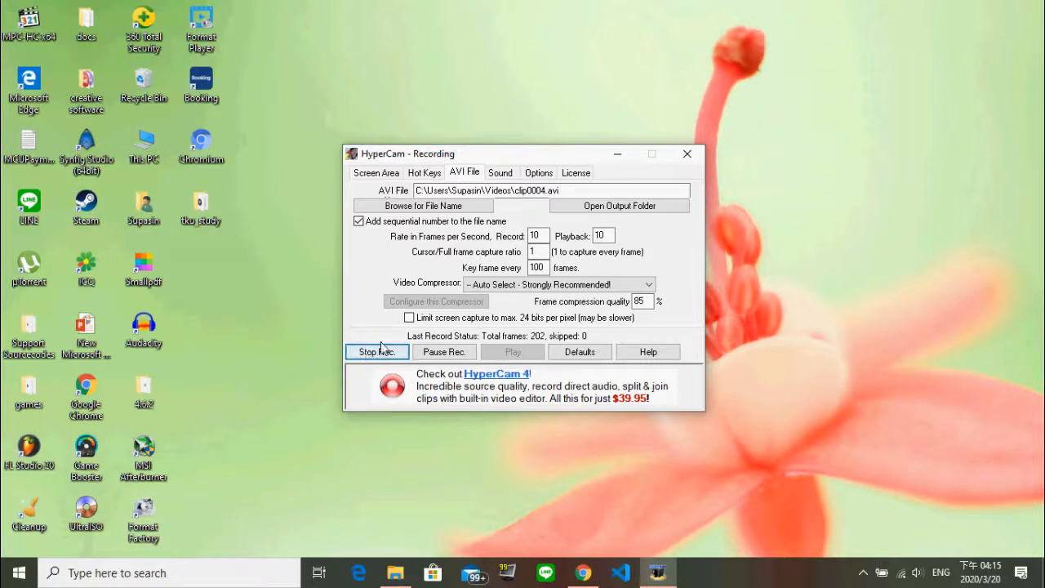
# Switch to Chrome, search for virtualbox and open the virtualbox.org website.
pyautogui.moveTo(583, 572)
pyautogui.click(582, 511)
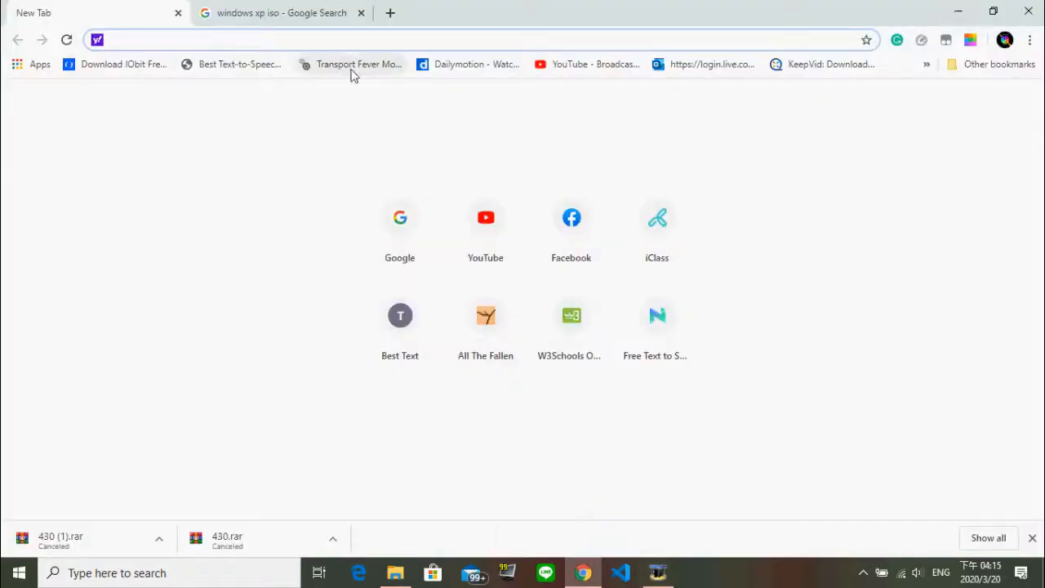
pyautogui.write('v')
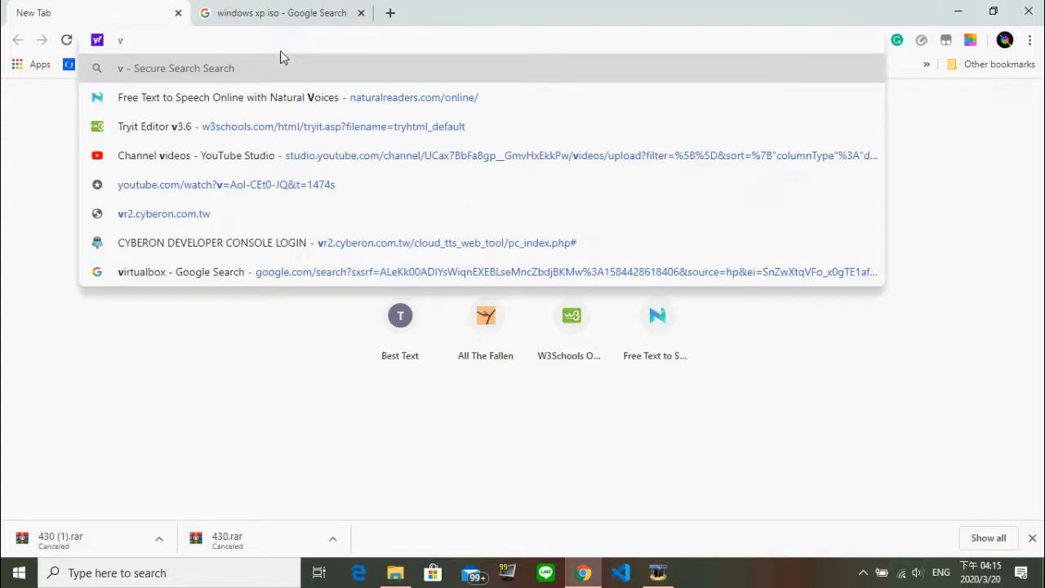
pyautogui.click(206, 281)
pyautogui.click(228, 239)
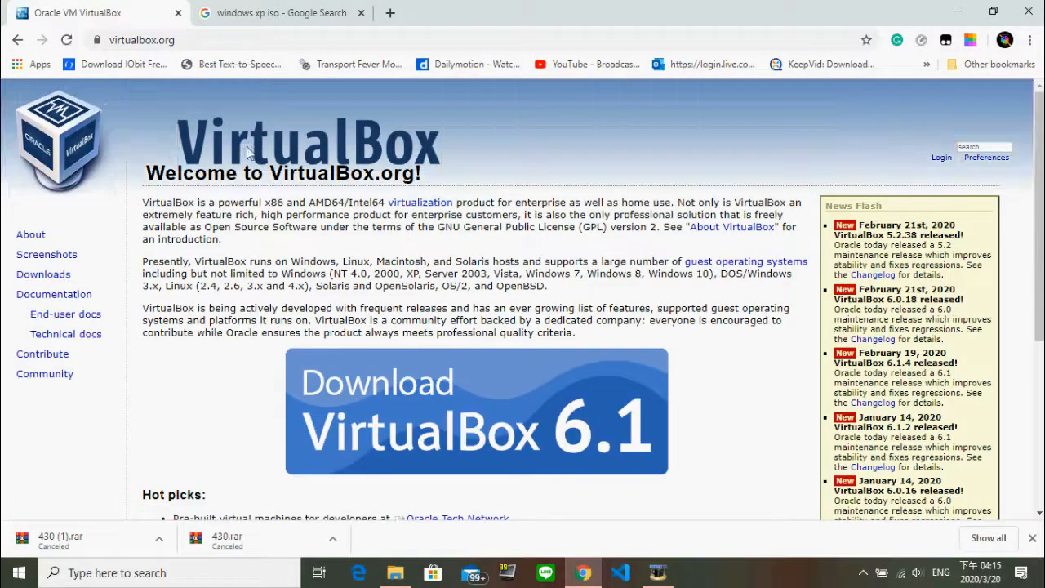
# Open the VirtualBox 6.1 download page from the virtualbox.org home page.
pyautogui.scroll(-4, 331, 269)
pyautogui.scroll(2, 332, 269)
pyautogui.click(332, 270)
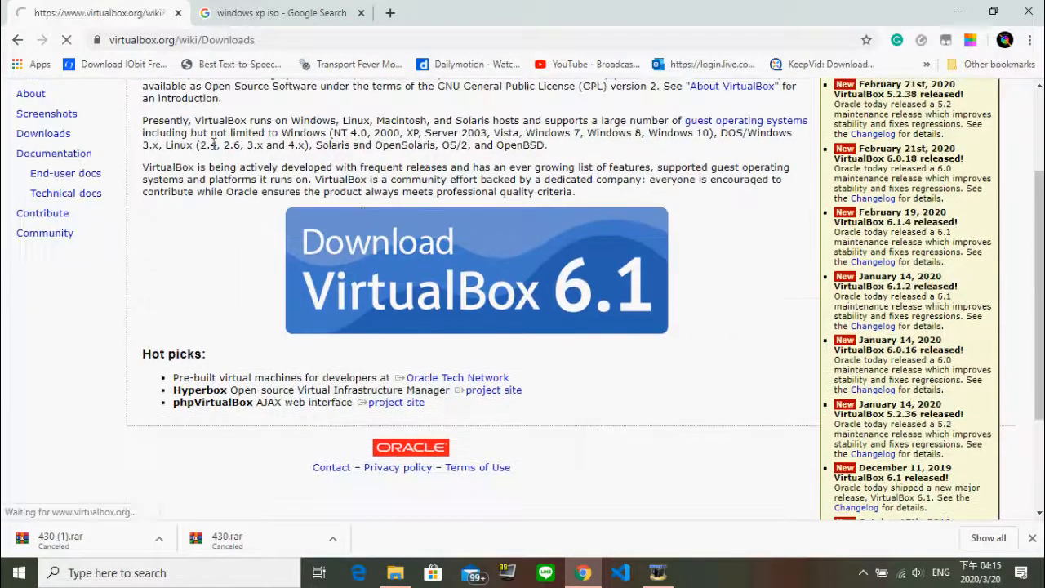
# Download the VirtualBox 6.1.4 platform package for Windows hosts.
pyautogui.scroll(-3, 253, 286)
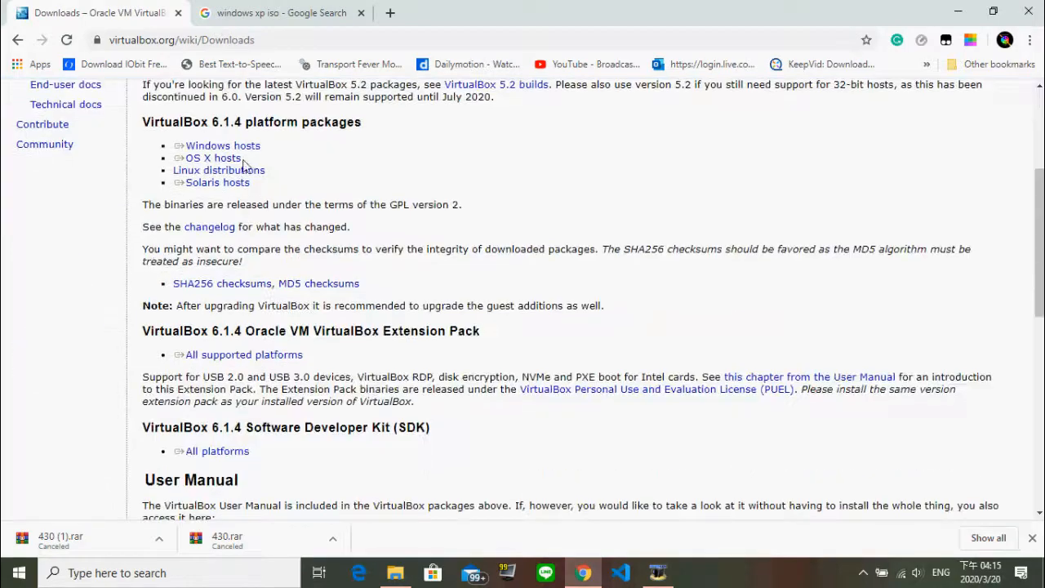
pyautogui.scroll(3, 245, 261)
pyautogui.scroll(-2, 266, 252)
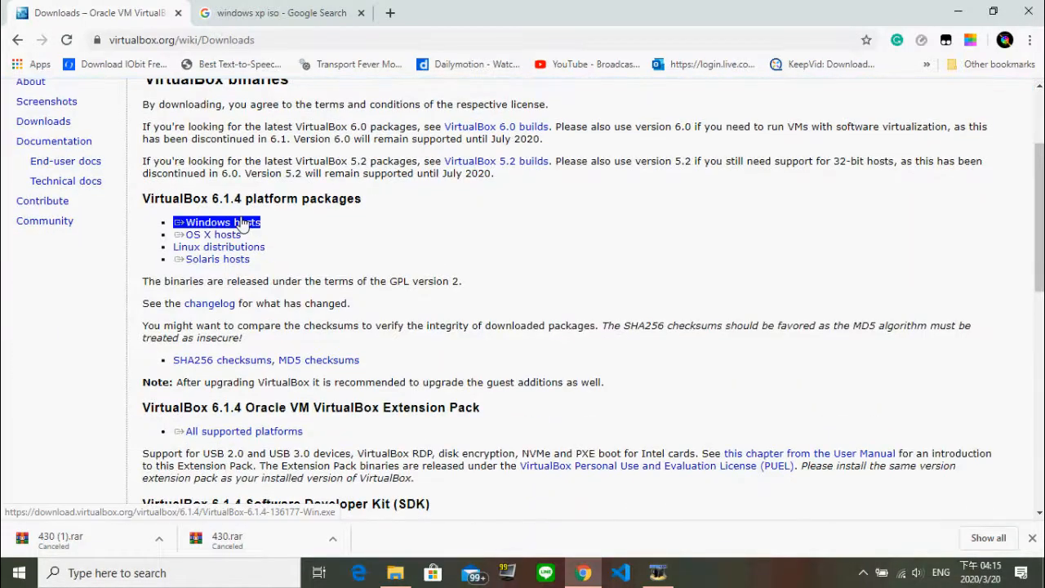
pyautogui.scroll(-5, 243, 224)
pyautogui.scroll(7, 240, 245)
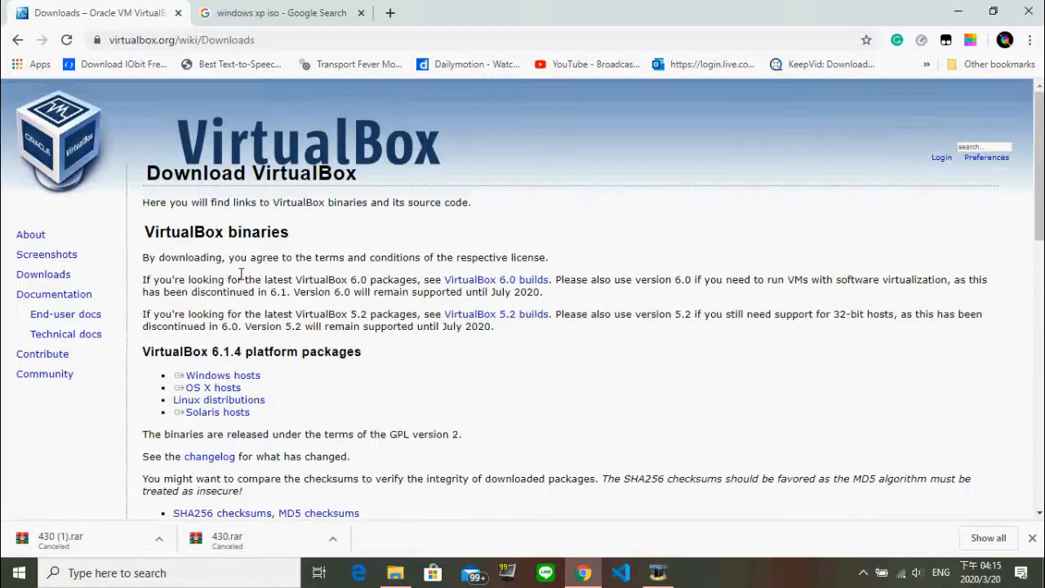
pyautogui.click(236, 375)
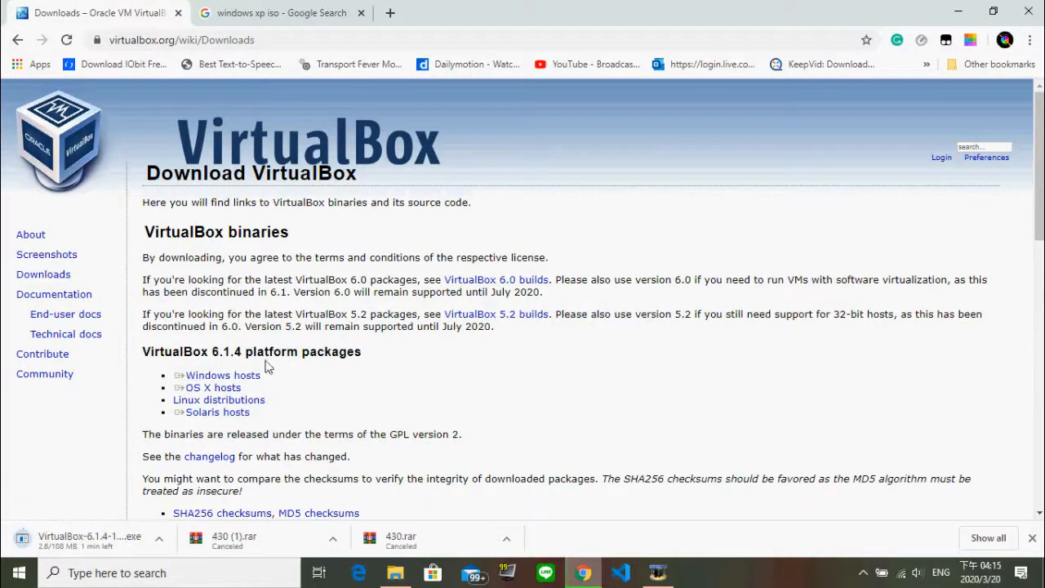
pyautogui.scroll(-10, 337, 289)
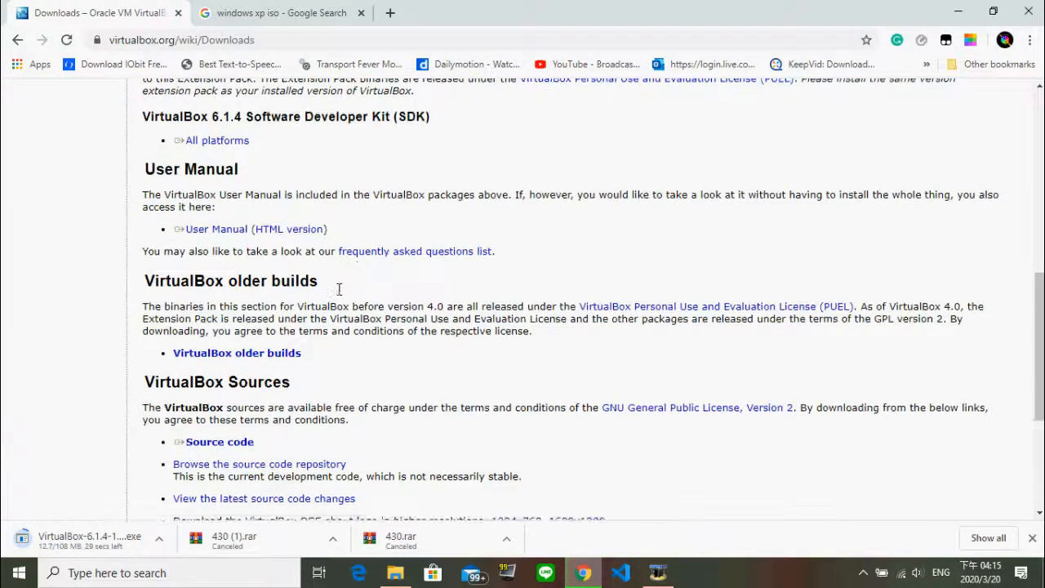
pyautogui.scroll(10, 338, 289)
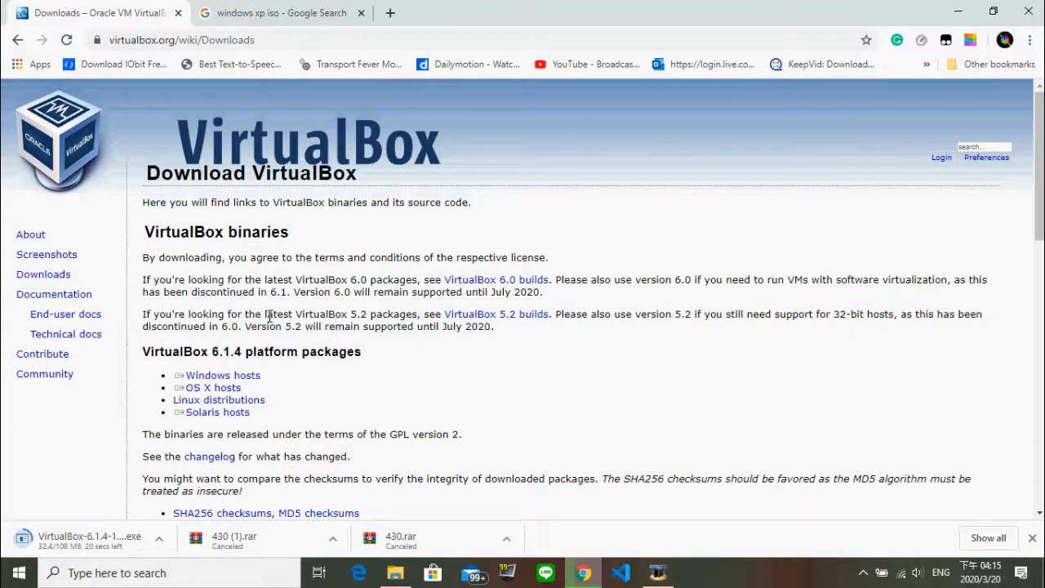
# From the windows xp iso search results, open softlay.net's Windows XP SP3 ISO Full Version page in a new tab.
pyautogui.click(285, 12)
pyautogui.scroll(-15, 314, 240)
pyautogui.scroll(2, 314, 245)
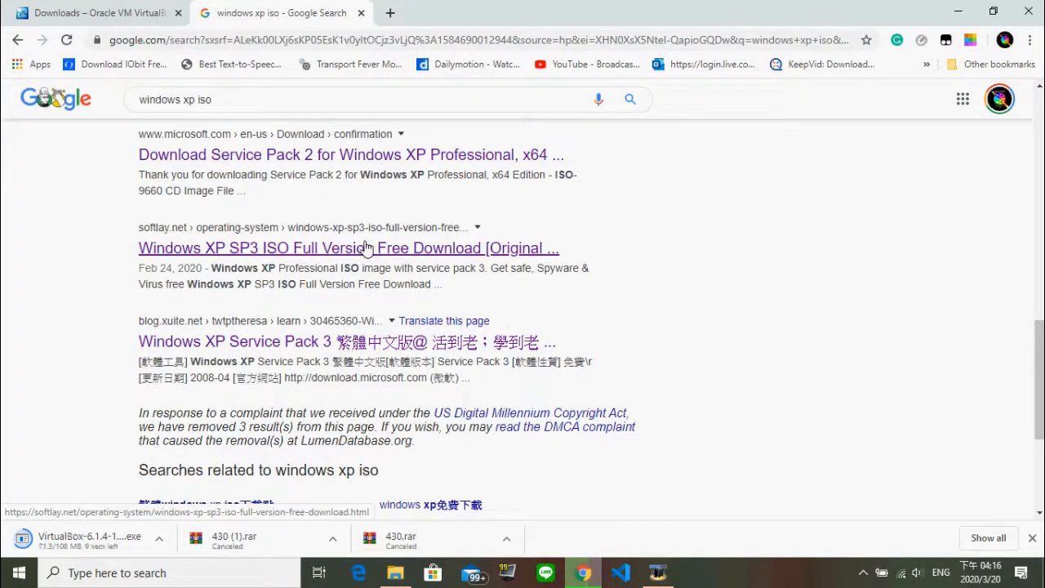
pyautogui.middleClick(398, 250)
pyautogui.click(461, 13)
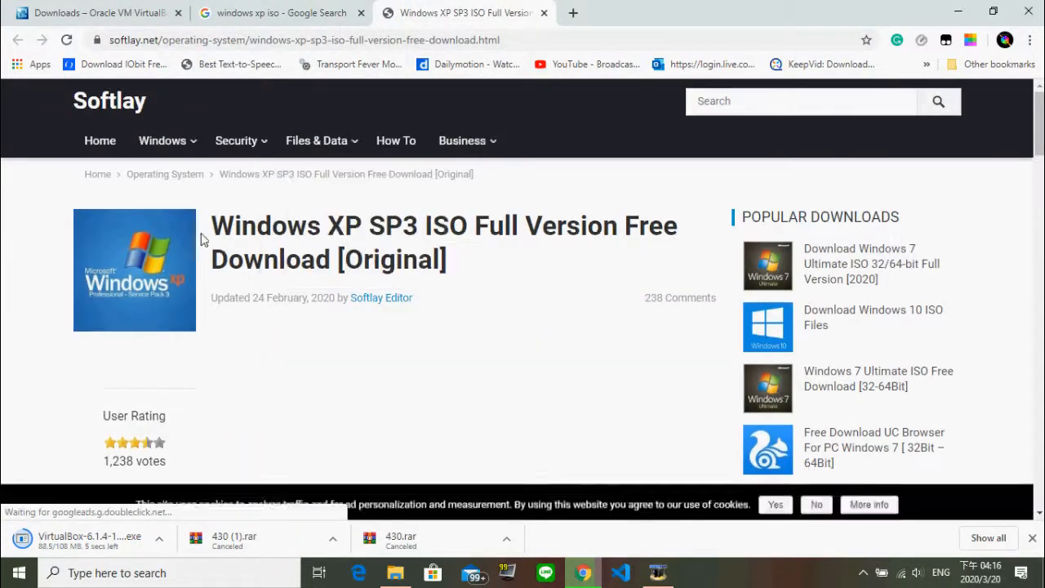
# Start downloading the Windows XP Professional SP3 ISO from the Softlay page.
pyautogui.scroll(-8, 204, 241)
pyautogui.click(589, 327)
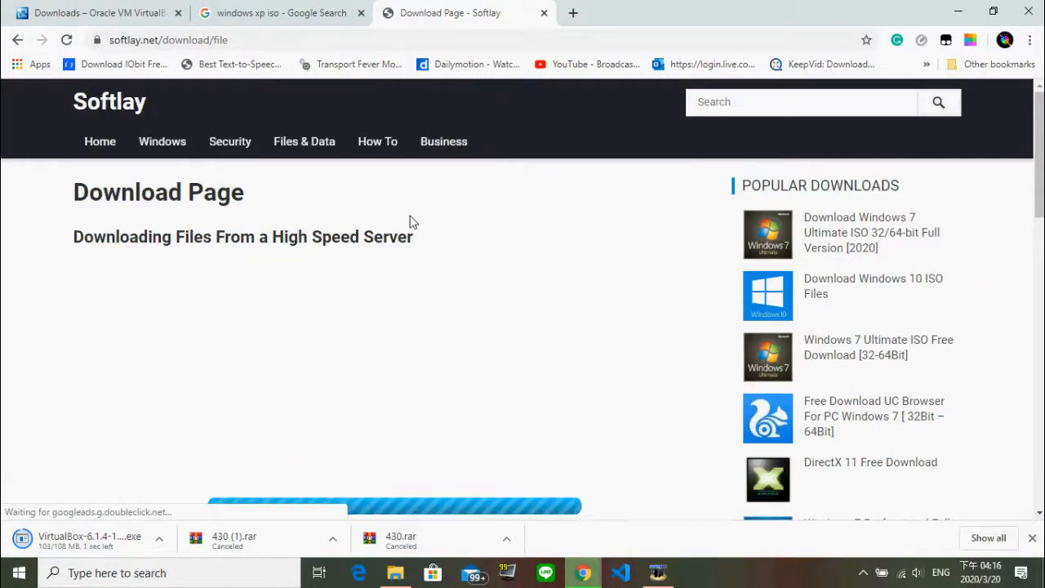
pyautogui.scroll(-4, 413, 222)
pyautogui.scroll(3, 320, 202)
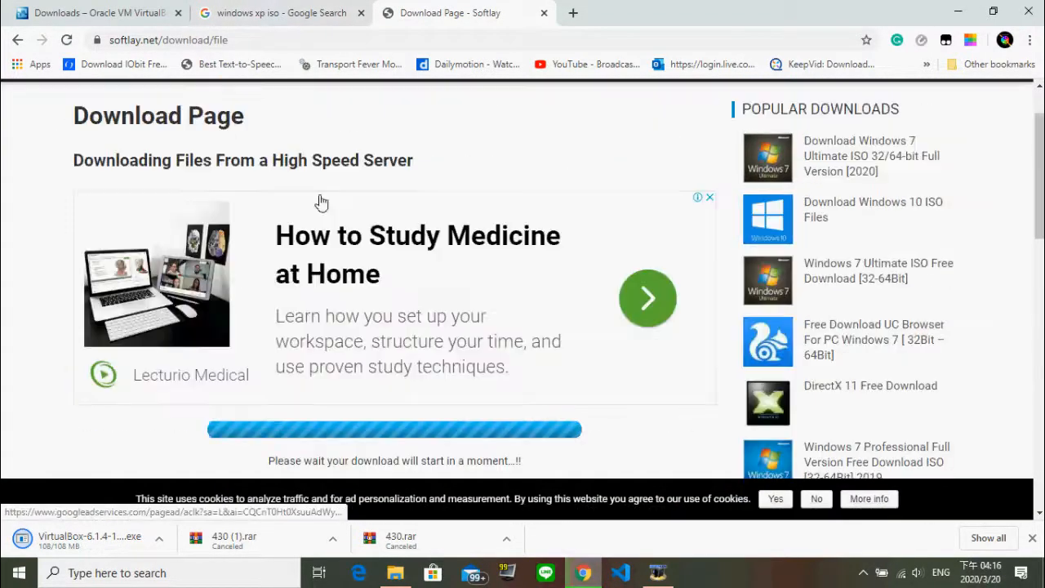
pyautogui.scroll(-1, 320, 202)
pyautogui.scroll(-1, 321, 202)
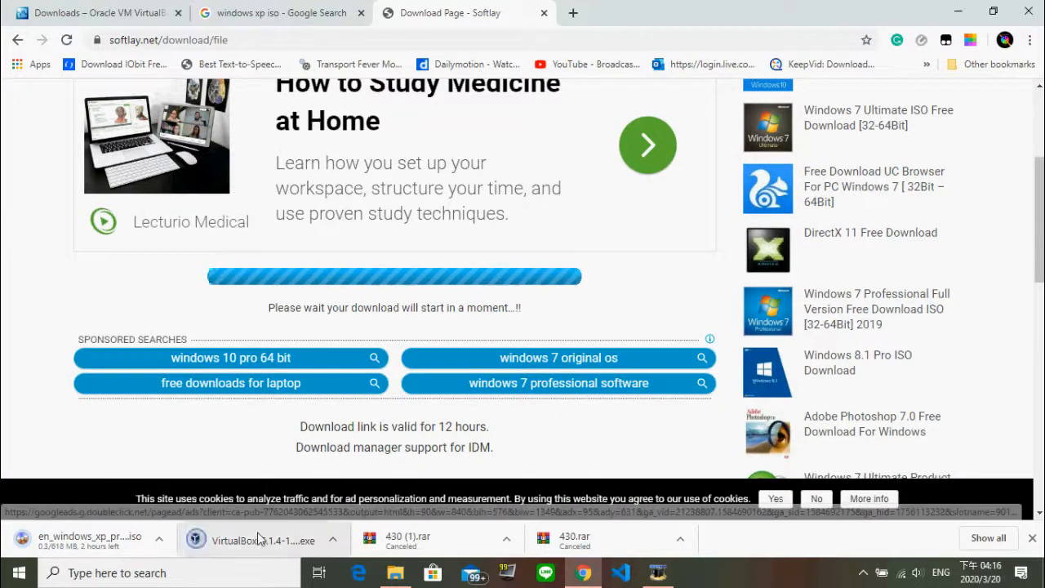
# Return to the Windows XP SP3 page and open its Product Key link.
pyautogui.click(17, 39)
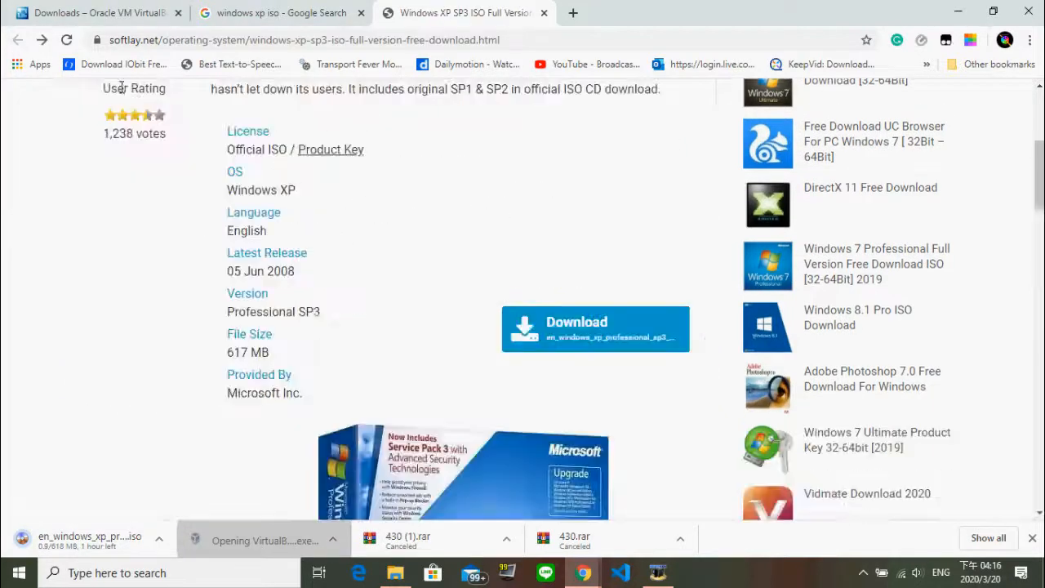
pyautogui.click(315, 149)
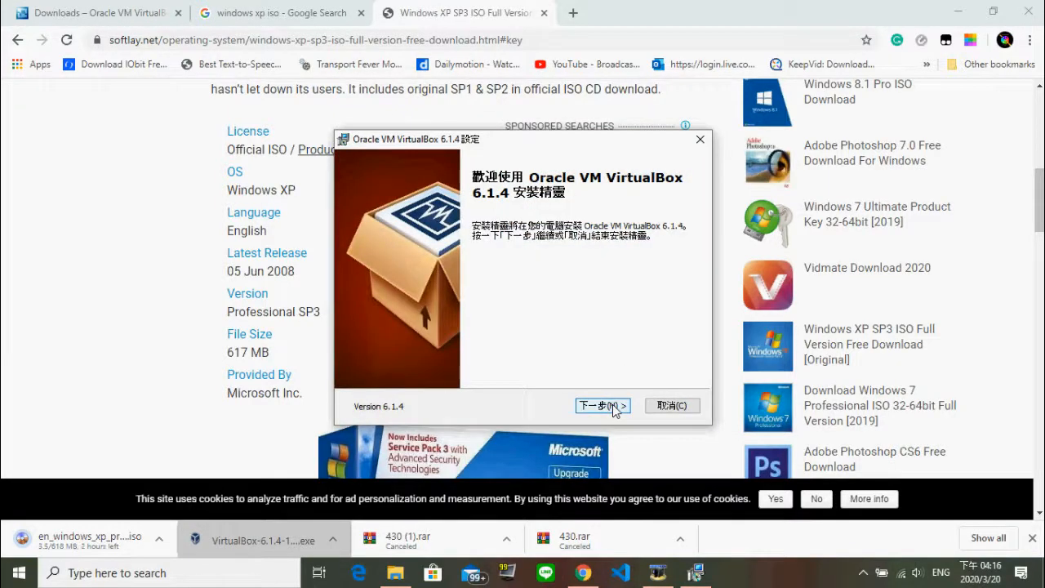
# Advance the VirtualBox 6.1.4 setup through the custom feature selection, keeping the default features and install location.
pyautogui.click(613, 407)
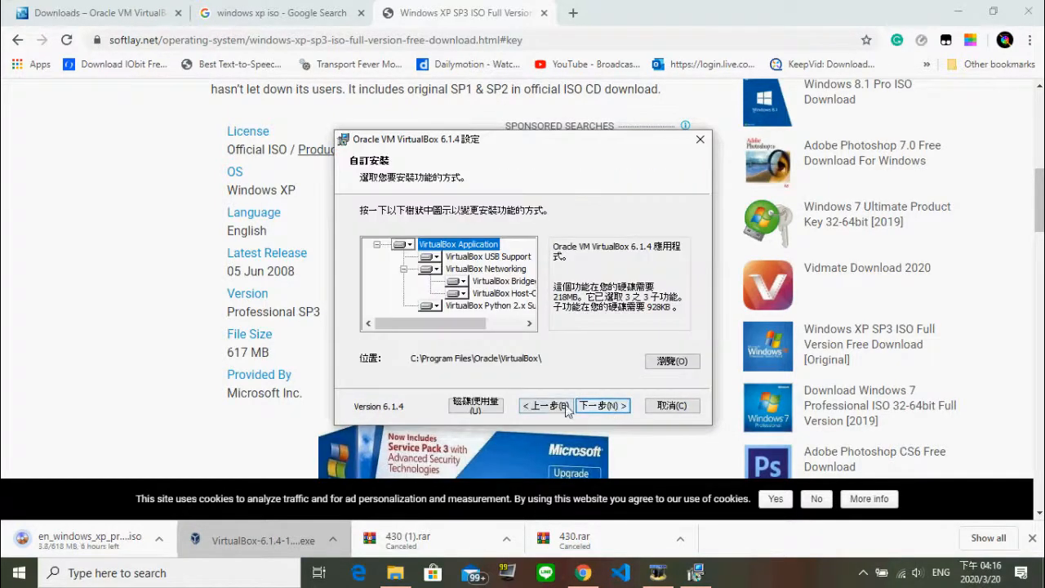
pyautogui.click(566, 407)
pyautogui.click(601, 406)
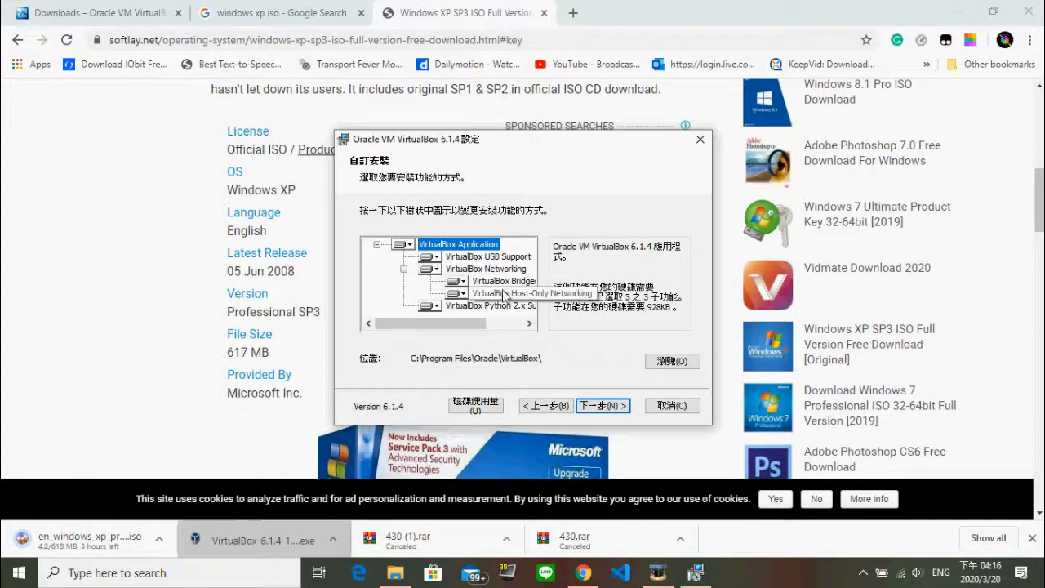
pyautogui.click(436, 258)
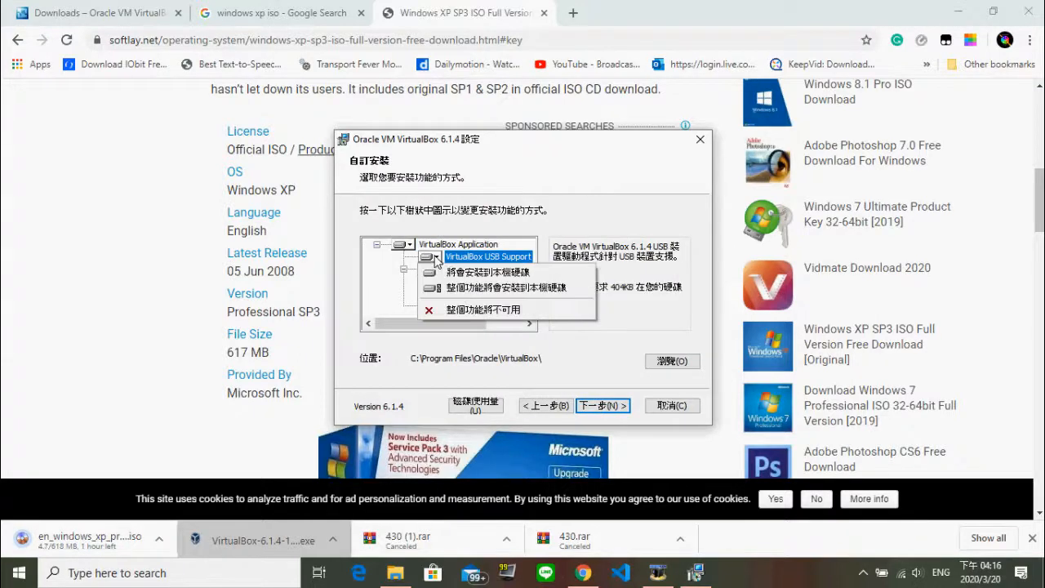
pyautogui.click(441, 247)
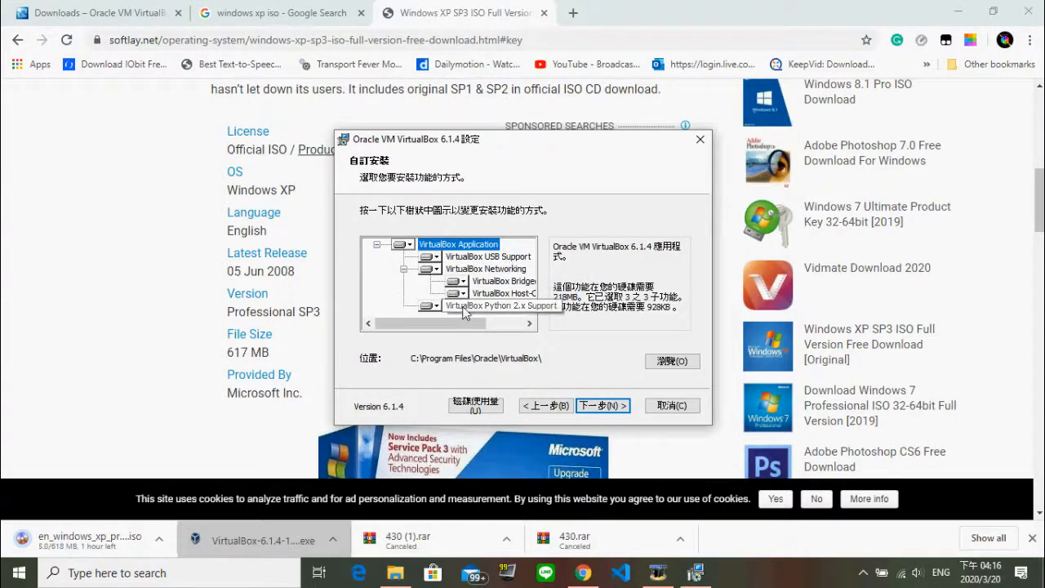
pyautogui.click(605, 410)
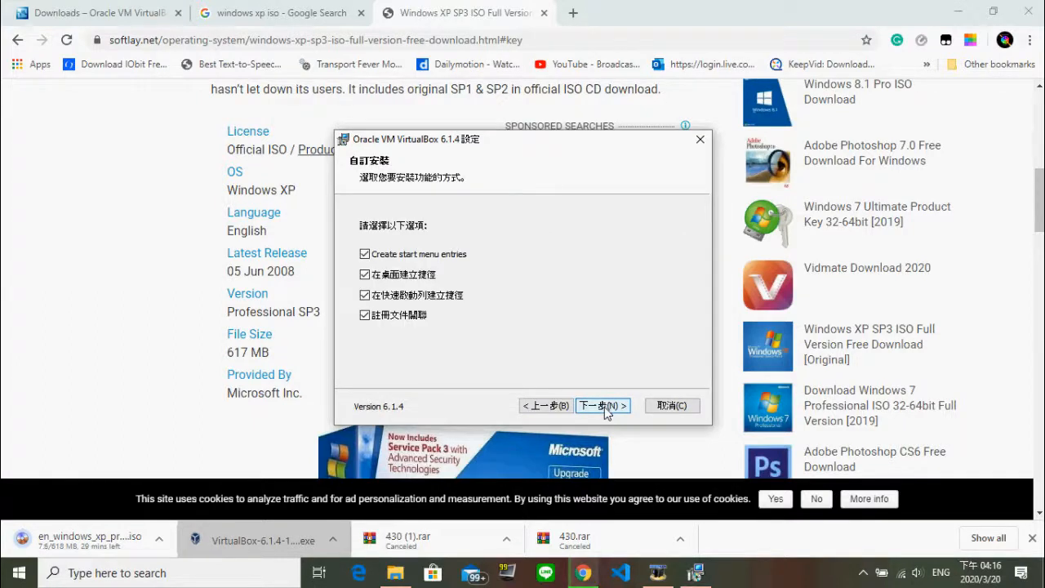
# Install VirtualBox with all shortcut options kept, allow Oracle's Universal Serial Bus device software, and finish setup with VirtualBox launching.
pyautogui.click(604, 406)
pyautogui.click(603, 407)
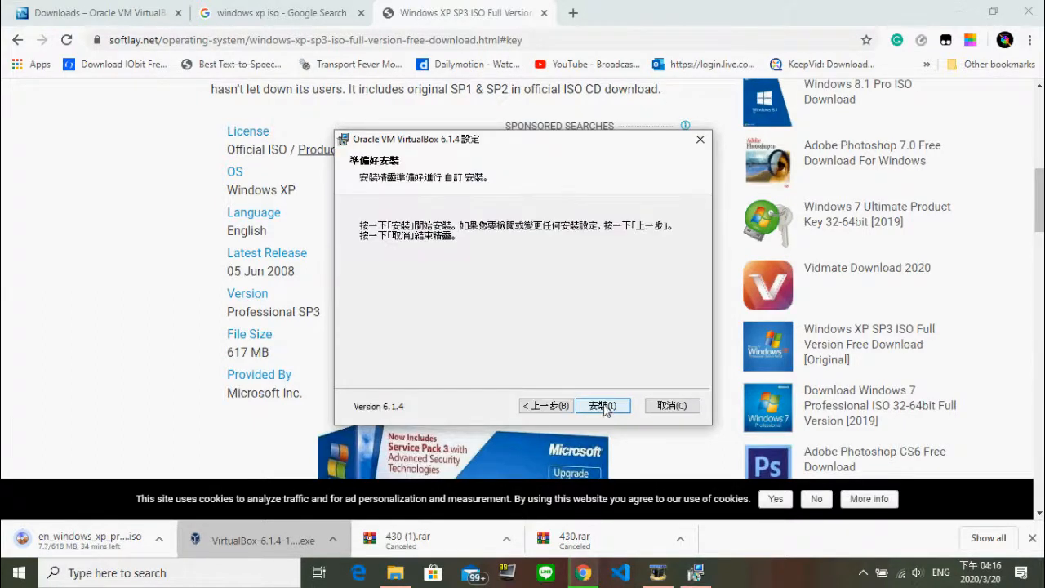
pyautogui.click(603, 405)
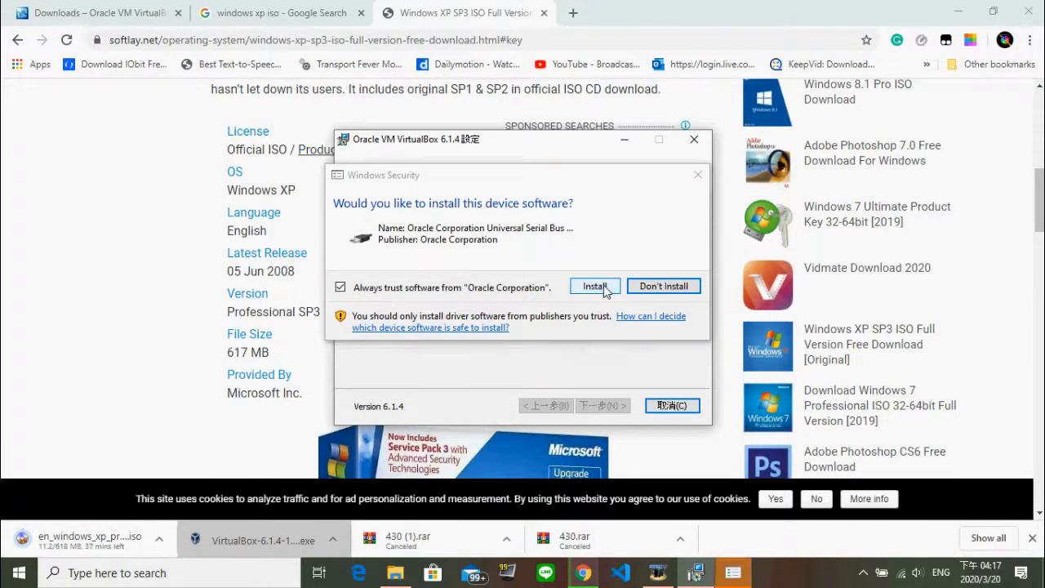
pyautogui.click(607, 288)
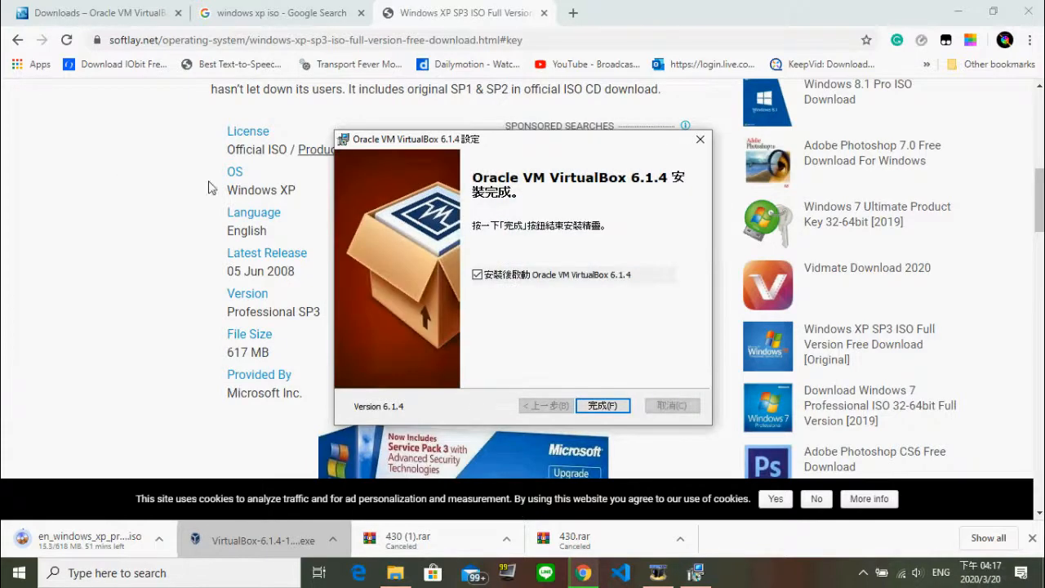
pyautogui.click(601, 405)
# Minimize the browser and place the VirtualBox Manager and HyperCam windows side by side.
pyautogui.click(959, 11)
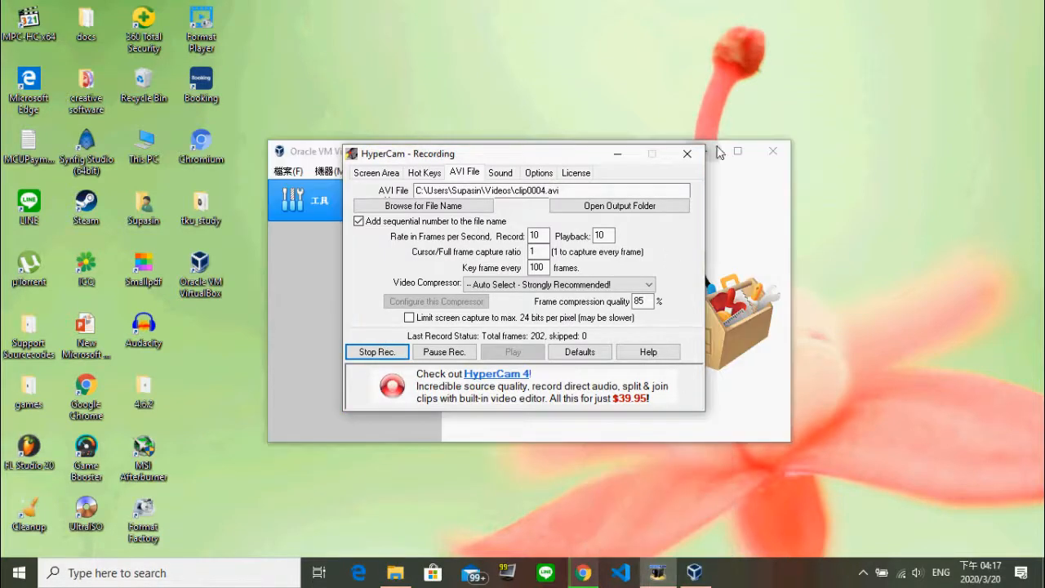
pyautogui.moveTo(547, 155); pyautogui.dragTo(760, 144)
pyautogui.moveTo(441, 155); pyautogui.dragTo(238, 134)
pyautogui.moveTo(728, 143); pyautogui.dragTo(781, 152)
# Look through the VirtualBox Manager's help, file and machine commands, check for VirtualBox updates and dismiss the update check.
pyautogui.click(174, 153)
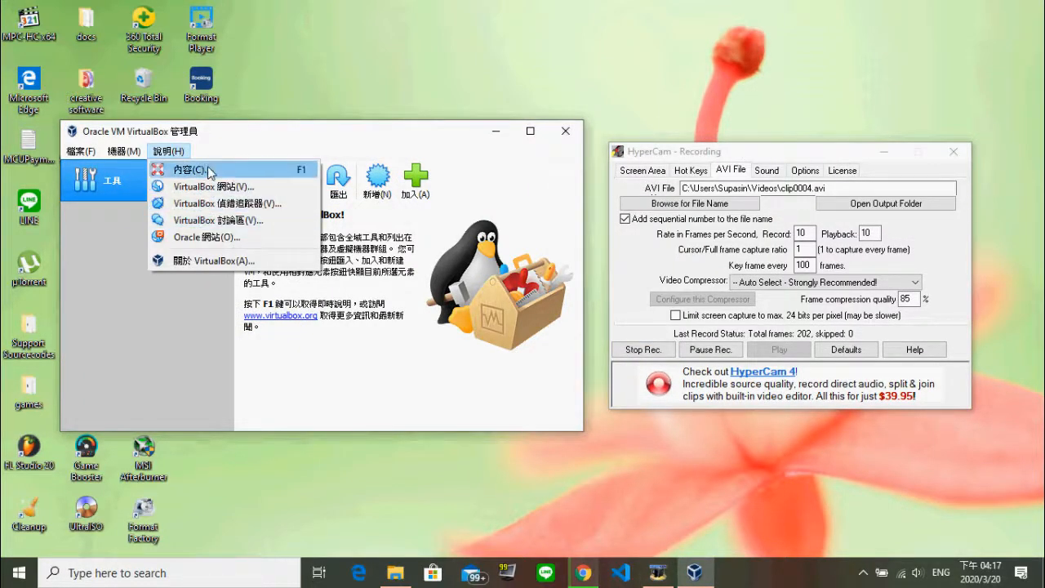
pyautogui.click(81, 152)
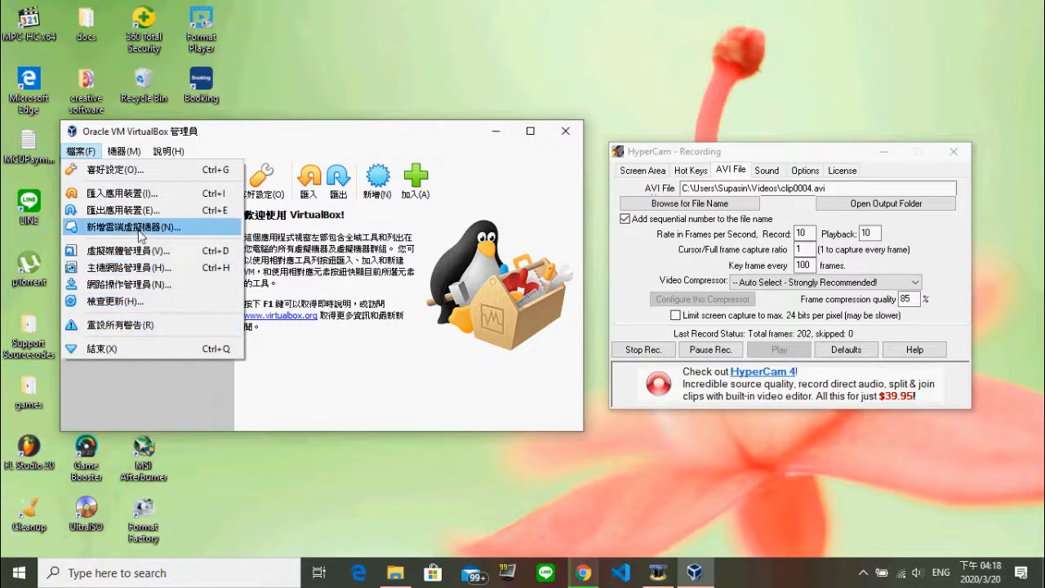
pyautogui.moveTo(114, 156)
pyautogui.moveTo(181, 156)
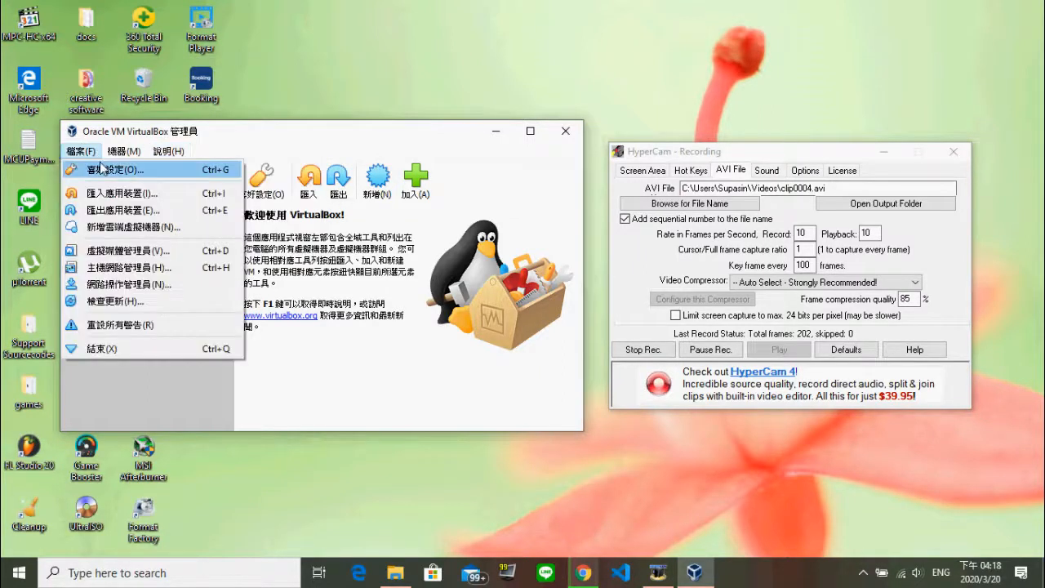
pyautogui.click(170, 307)
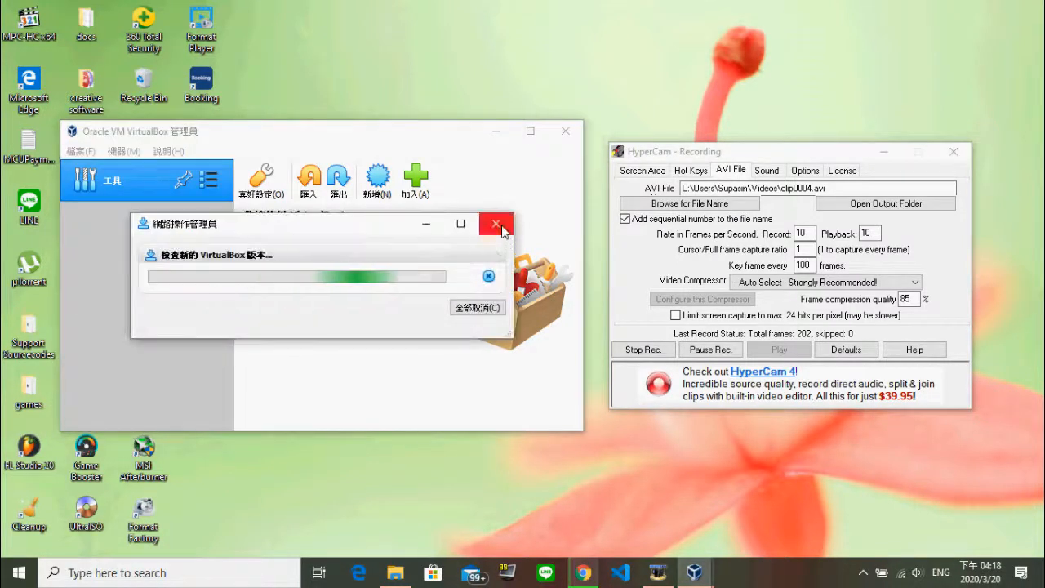
pyautogui.click(374, 250)
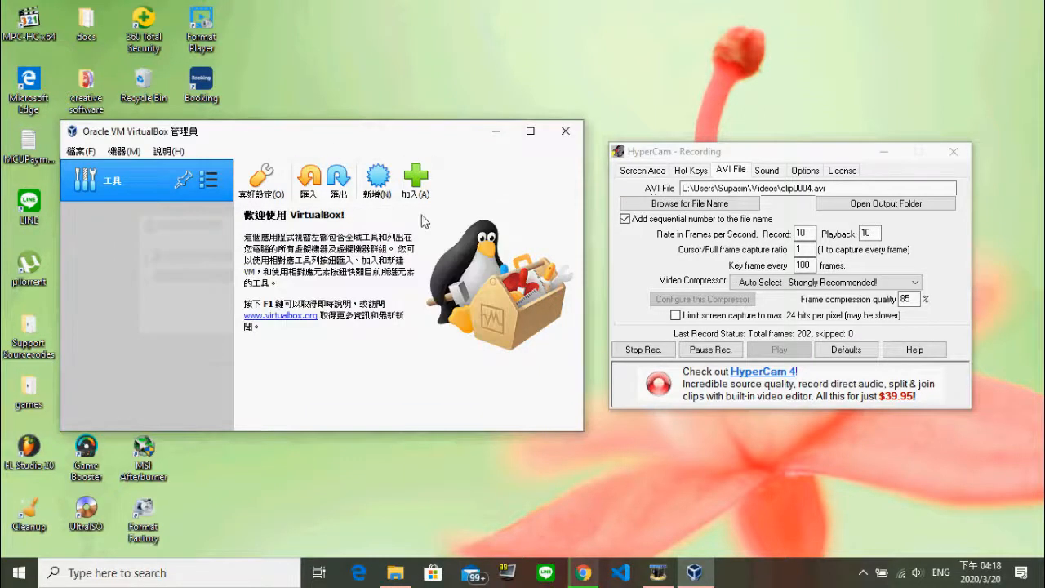
pyautogui.moveTo(599, 565)
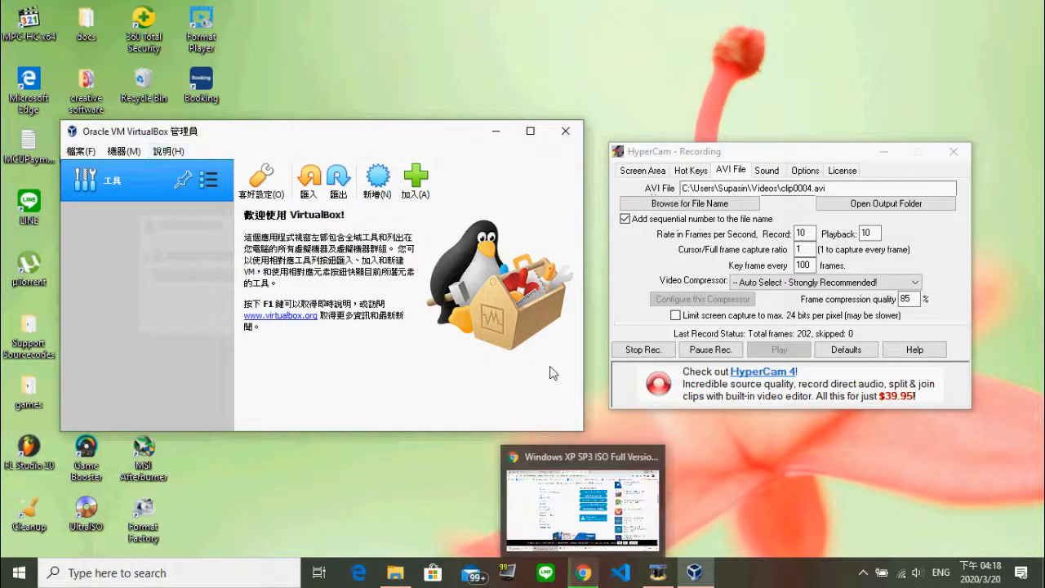
pyautogui.click(651, 350)
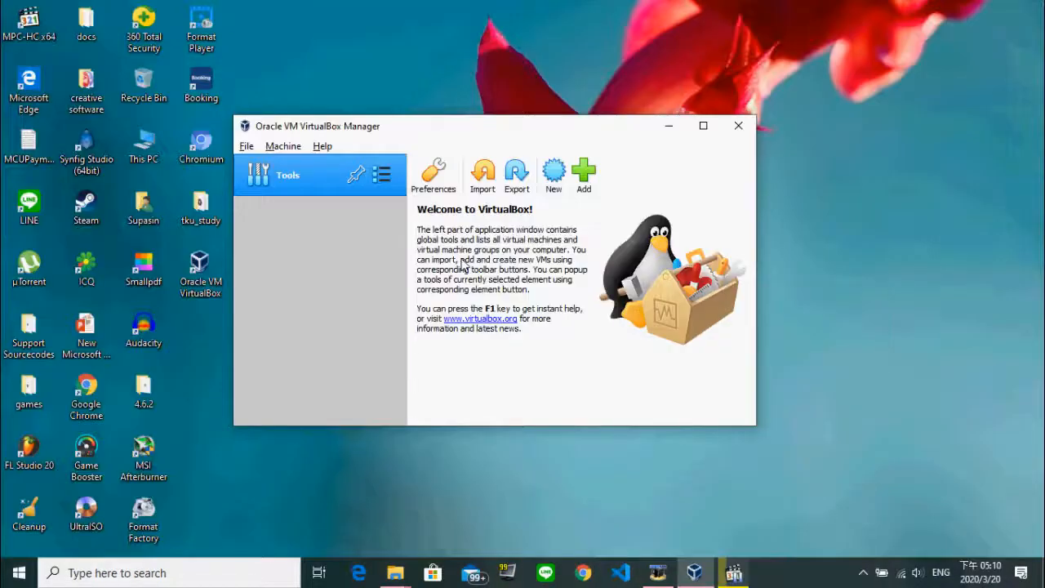
# Switch to the Downloads folder in File Explorer and maximize its window.
pyautogui.hotkey('alt', 'Tab')
pyautogui.moveTo(395, 572)
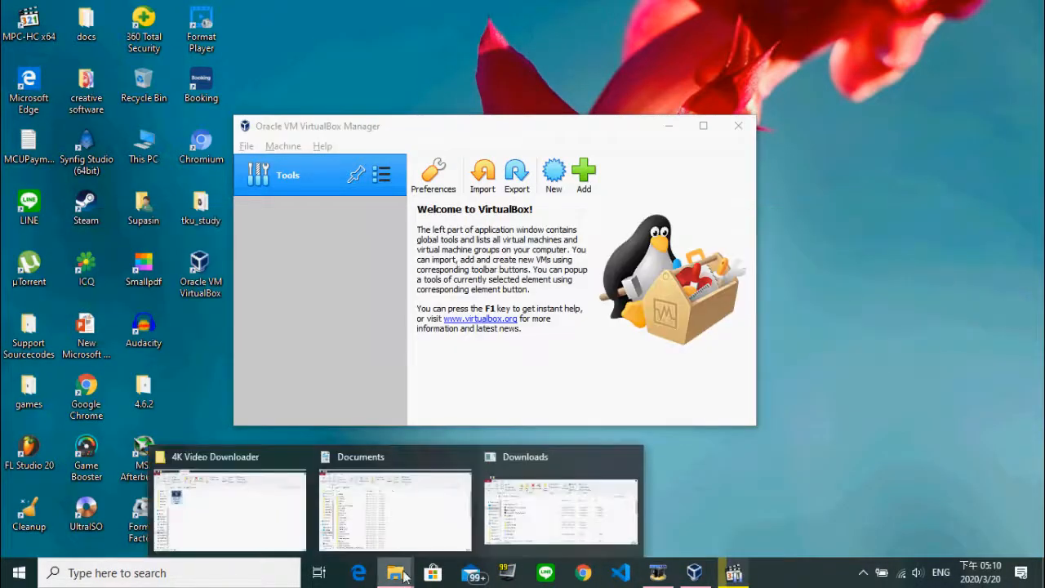
pyautogui.click(529, 510)
pyautogui.click(960, 124)
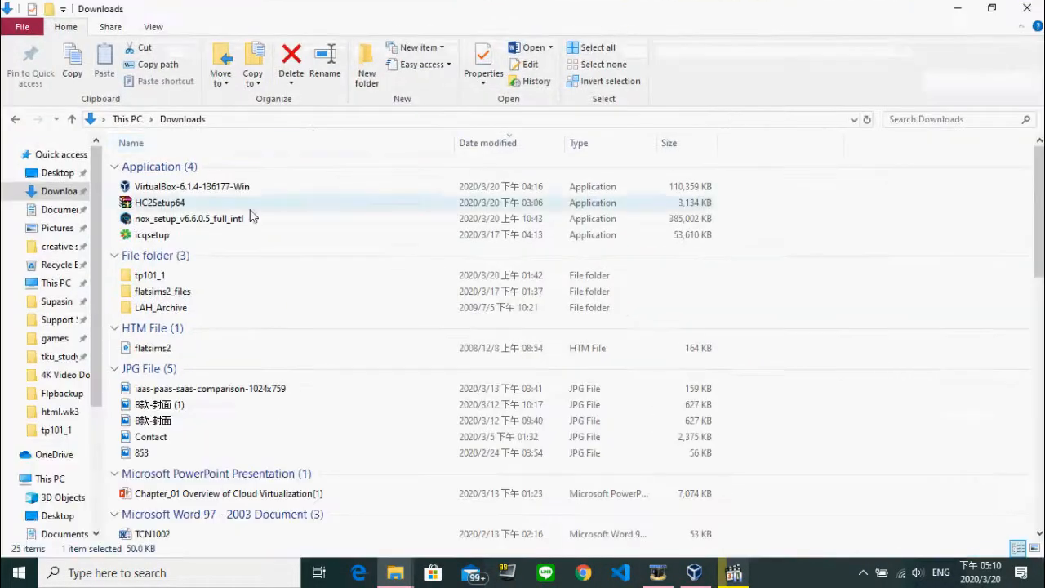
# Locate and select the en_windows_xp_professional_sp3_Nov_2013_Incl_SATA_Drivers image in the Downloads folder.
pyautogui.scroll(-6, 217, 188)
pyautogui.click(326, 447)
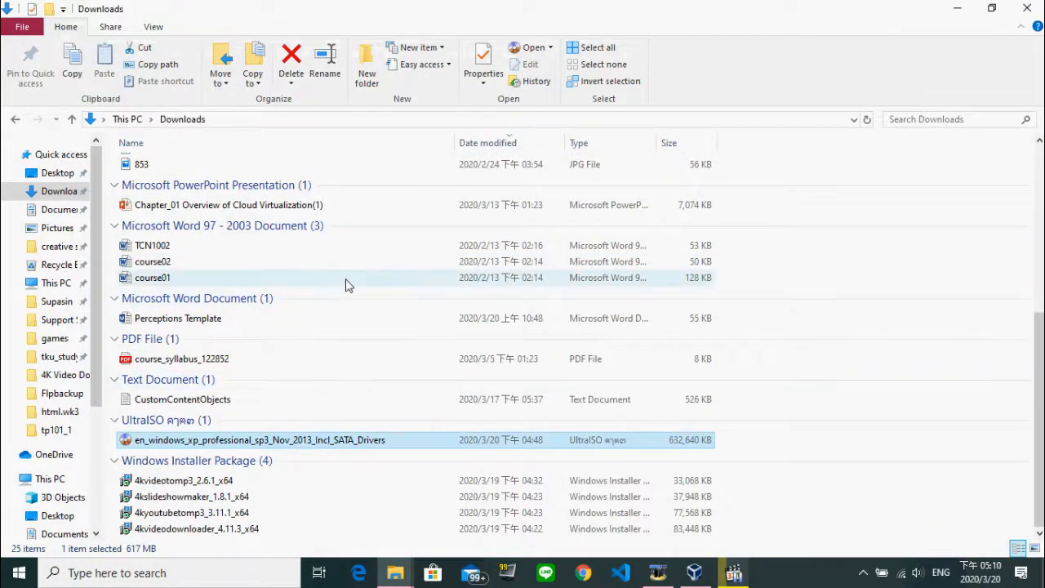
pyautogui.scroll(6, 345, 285)
# Switch to VirtualBox Manager and start a new virtual machine named Windows Xp.
pyautogui.hotkey('alt', 'Tab')
pyautogui.click(553, 175)
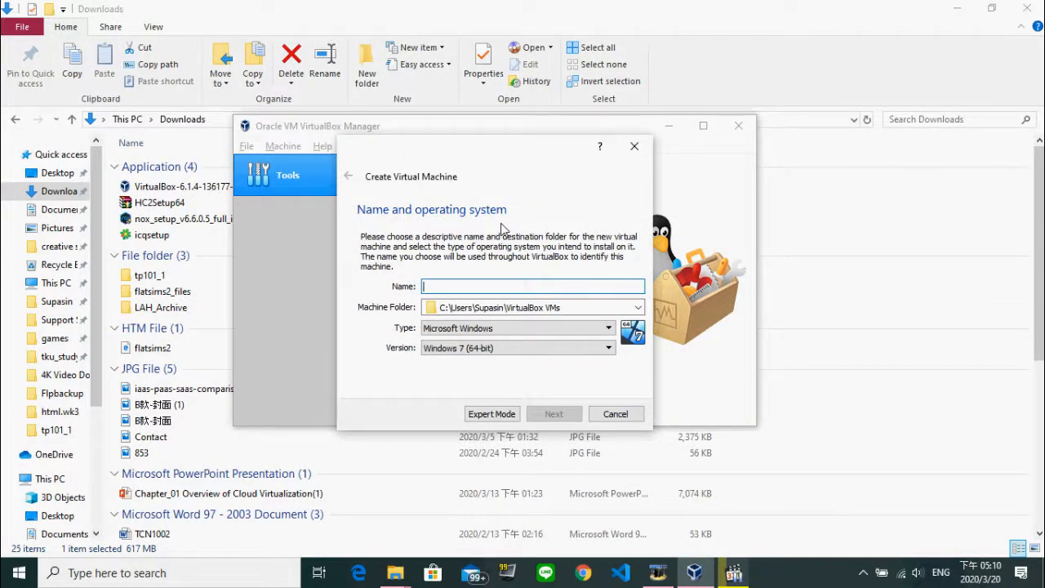
pyautogui.write('Windows')
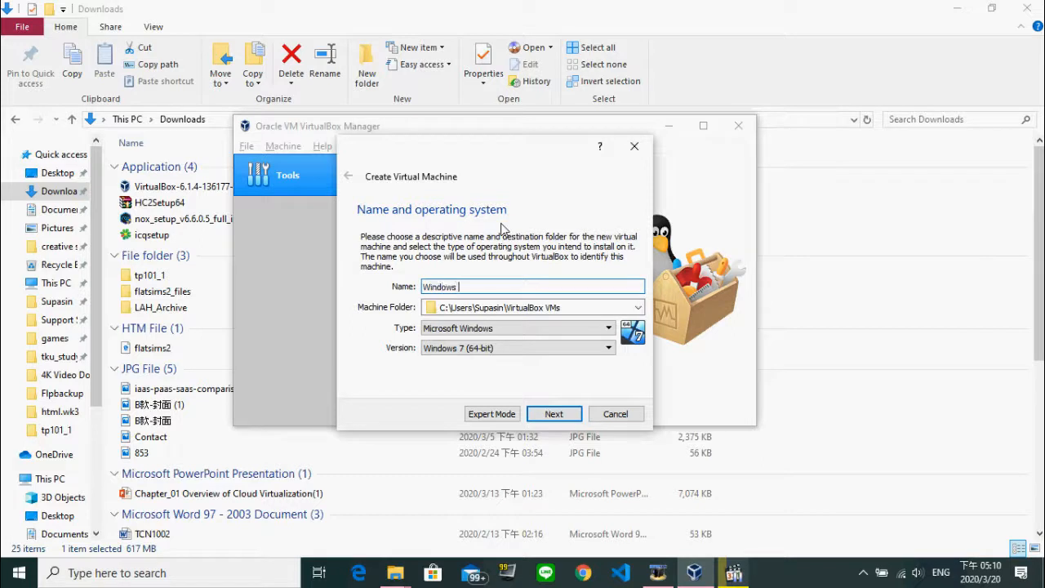
pyautogui.write(' Xp')
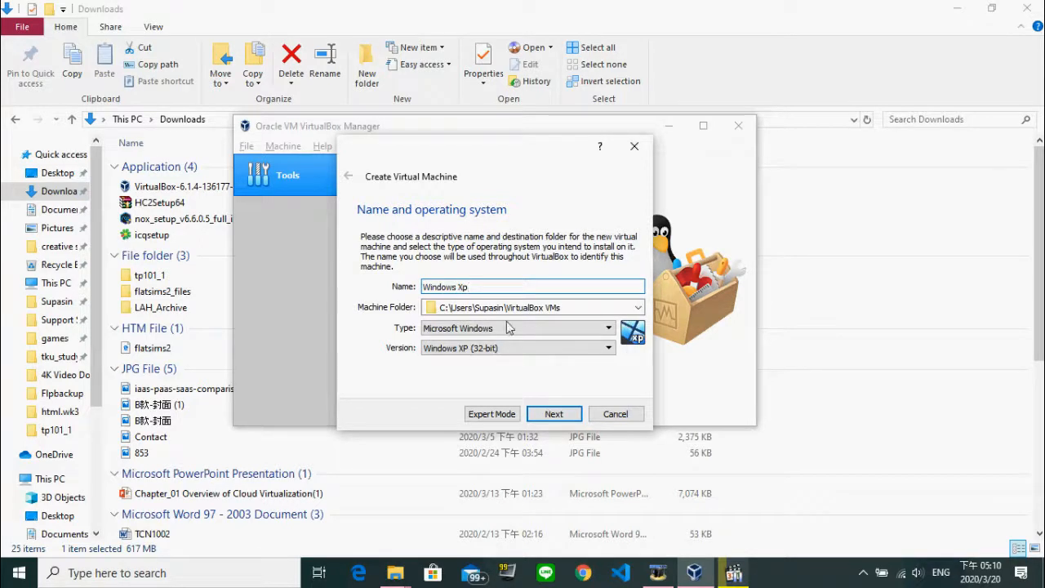
# Look through the available Windows versions, keep Windows XP (32-bit) for the new machine, and continue to the memory size.
pyautogui.click(502, 348)
pyautogui.scroll(-6, 510, 379)
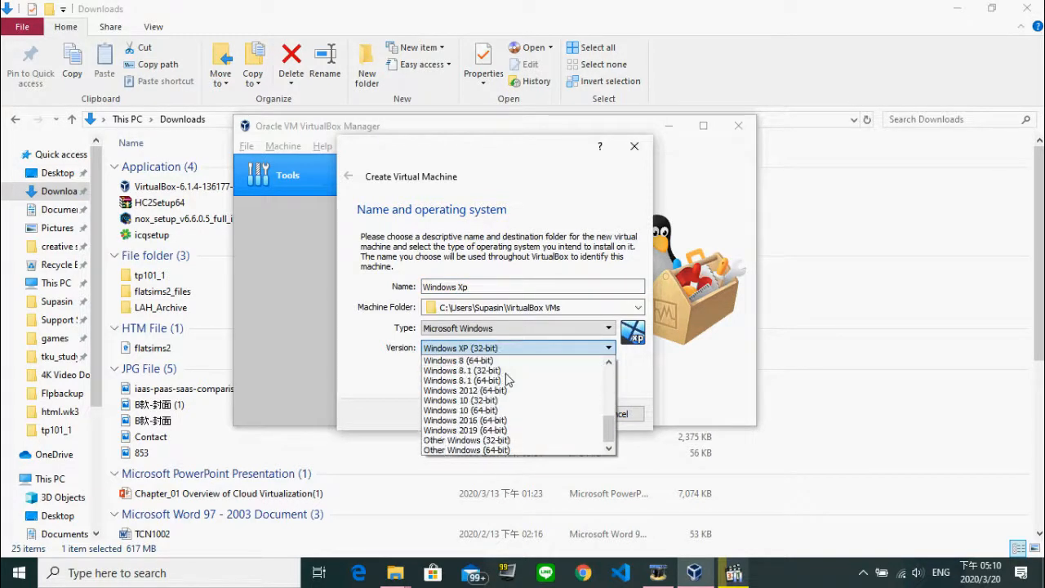
pyautogui.scroll(4, 515, 376)
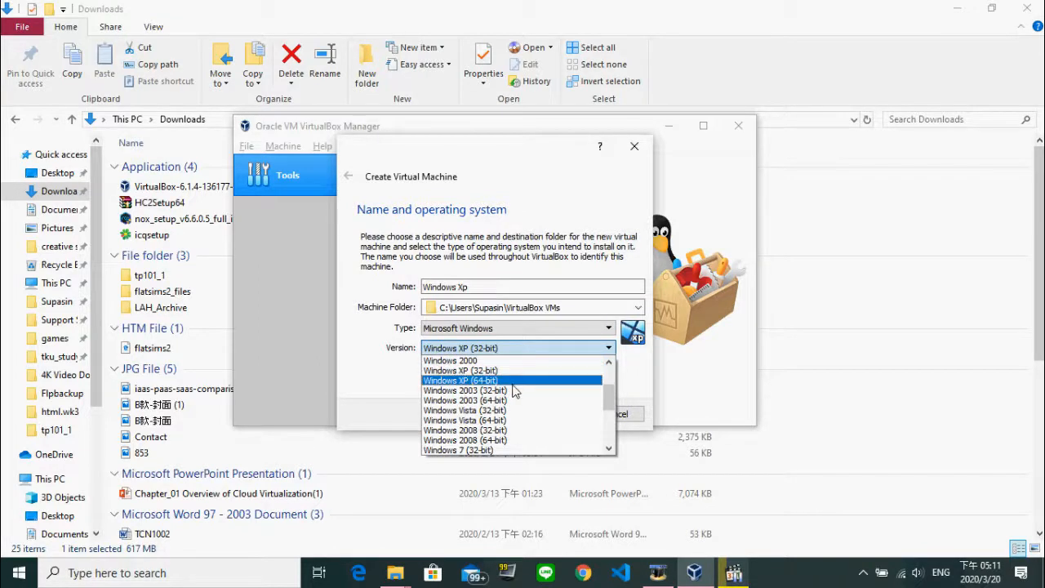
pyautogui.scroll(2, 548, 378)
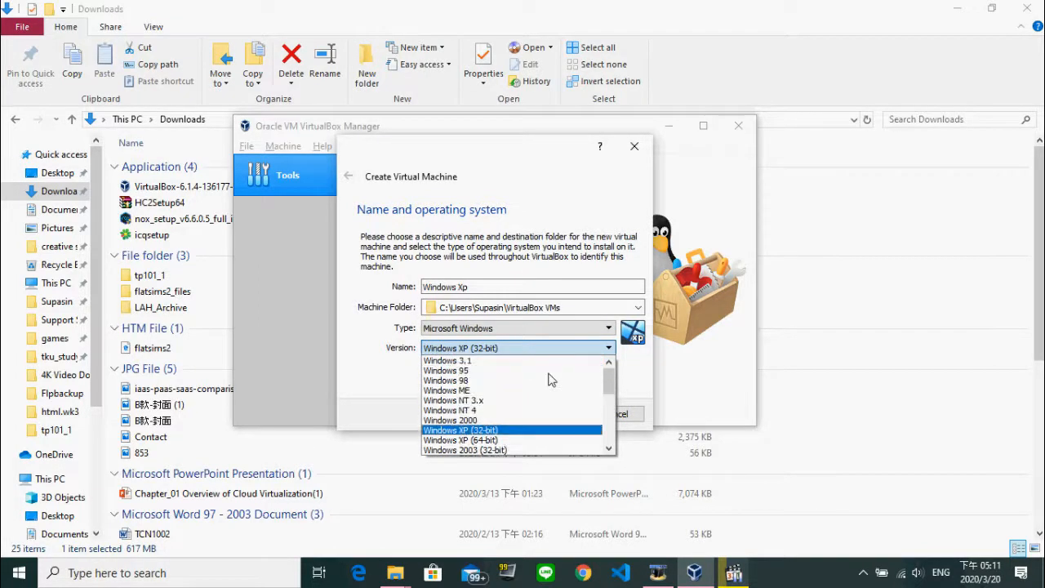
pyautogui.scroll(-6, 545, 372)
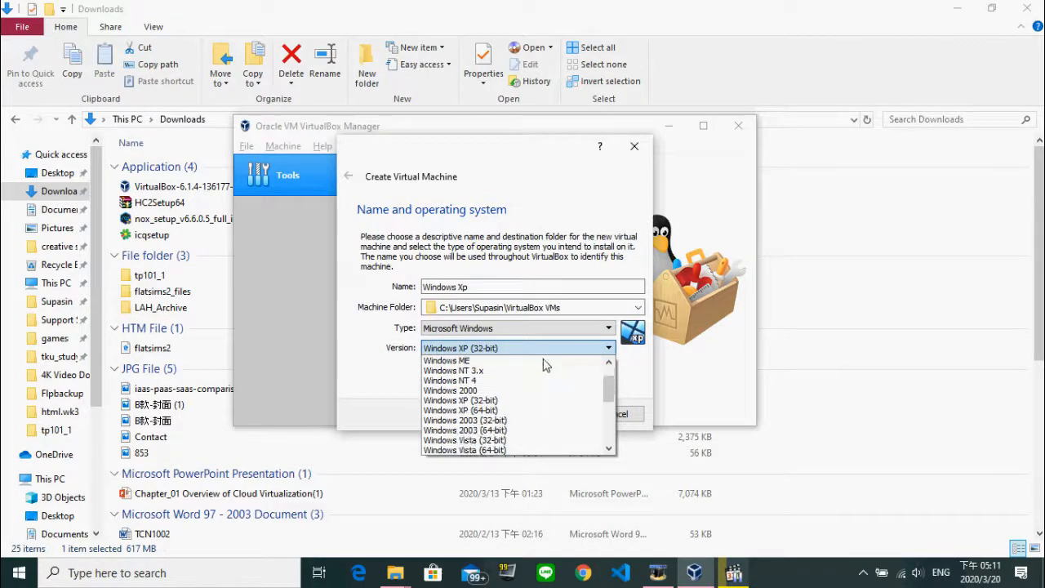
pyautogui.click(363, 337)
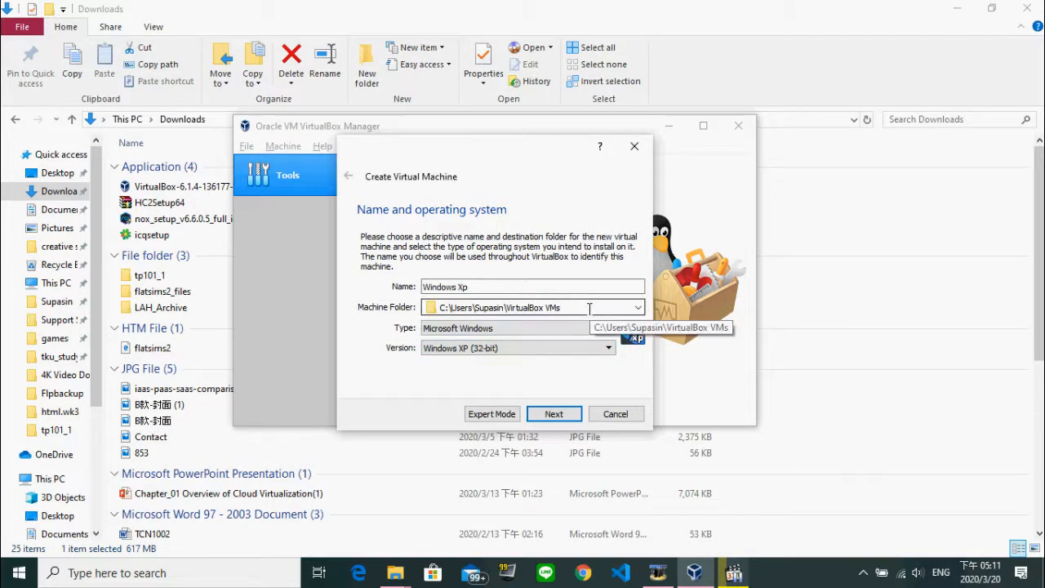
pyautogui.click(551, 413)
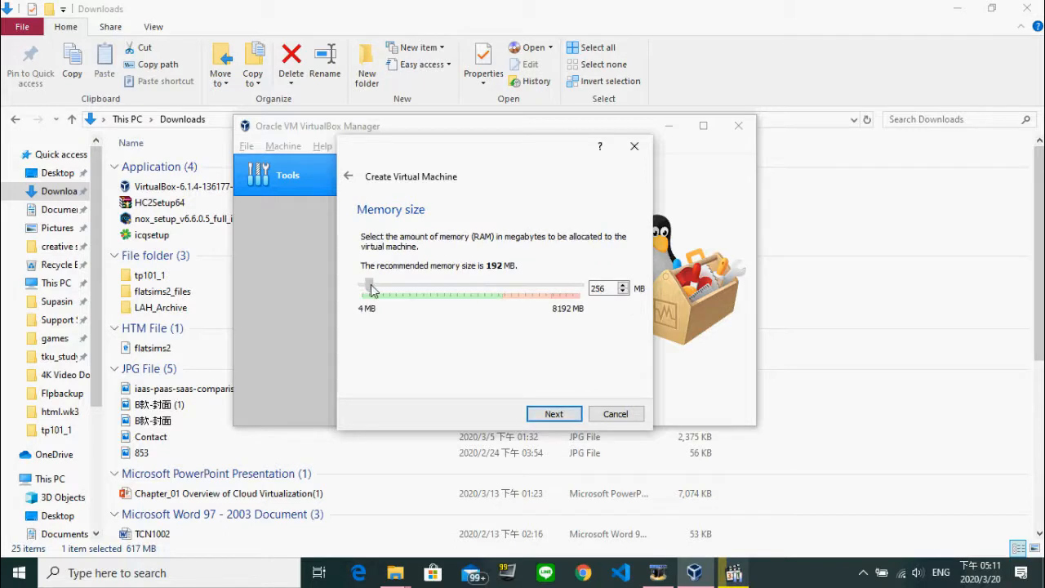
# Try a memory size of 3839 MB and check the computer's memory usage in Task Manager, then minimize it.
pyautogui.moveTo(371, 290); pyautogui.dragTo(469, 296)
pyautogui.click(452, 291)
pyautogui.rightClick(790, 577)
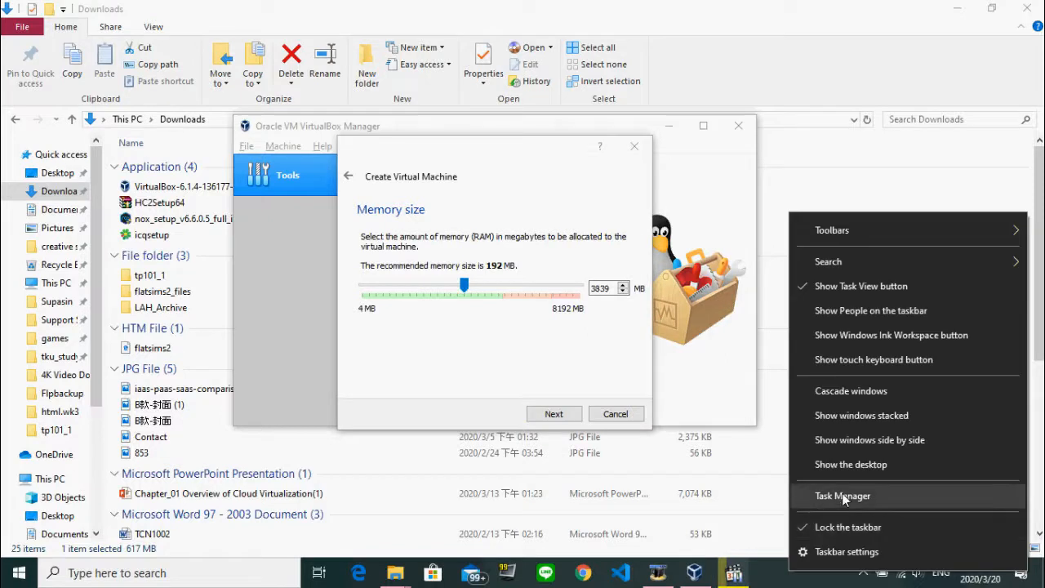
pyautogui.click(843, 495)
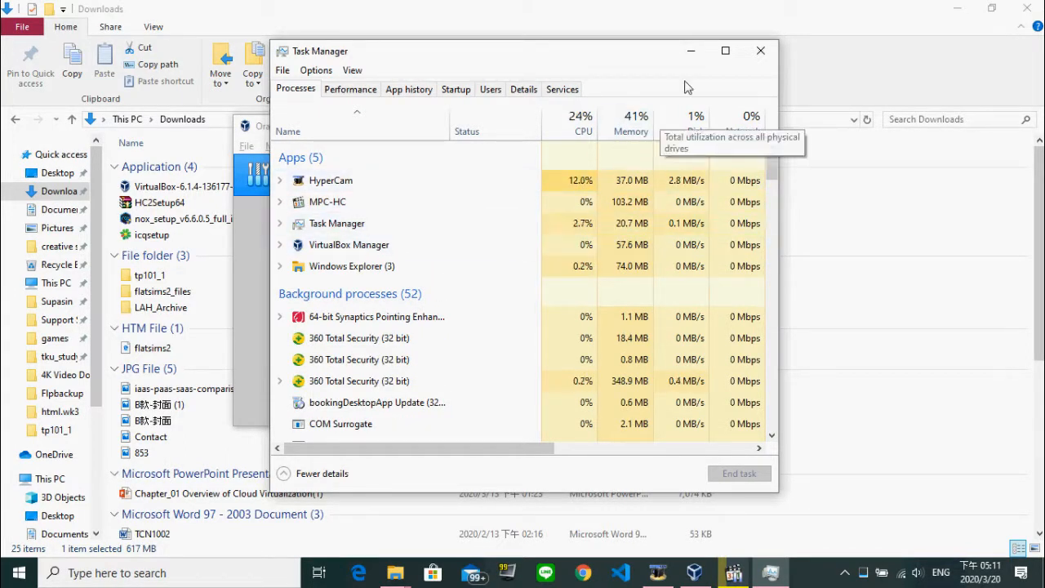
pyautogui.click(703, 59)
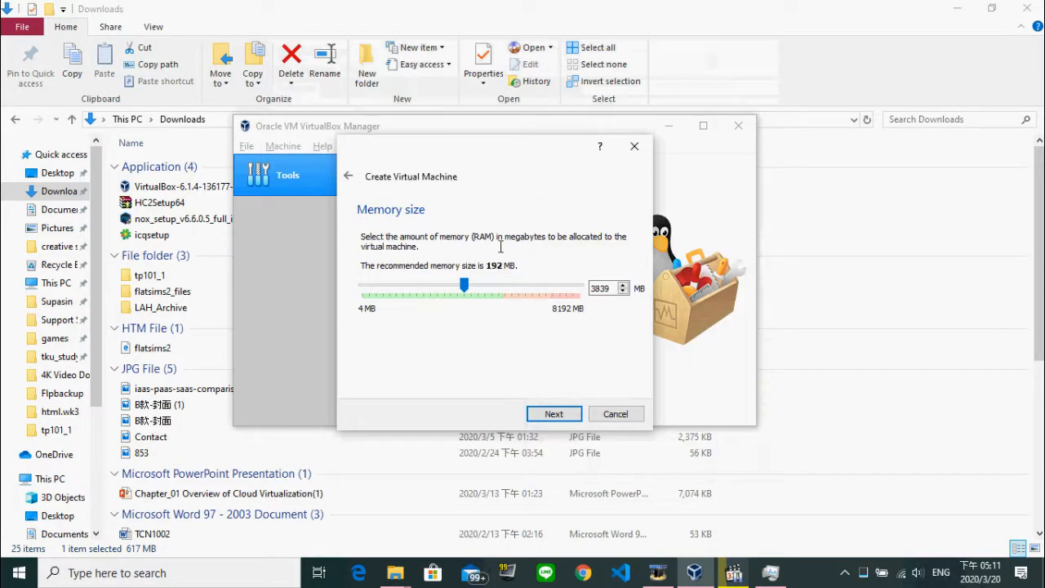
# Set the new machine's memory size to 4096 MB and continue to the hard disk options.
pyautogui.moveTo(458, 291); pyautogui.dragTo(470, 296)
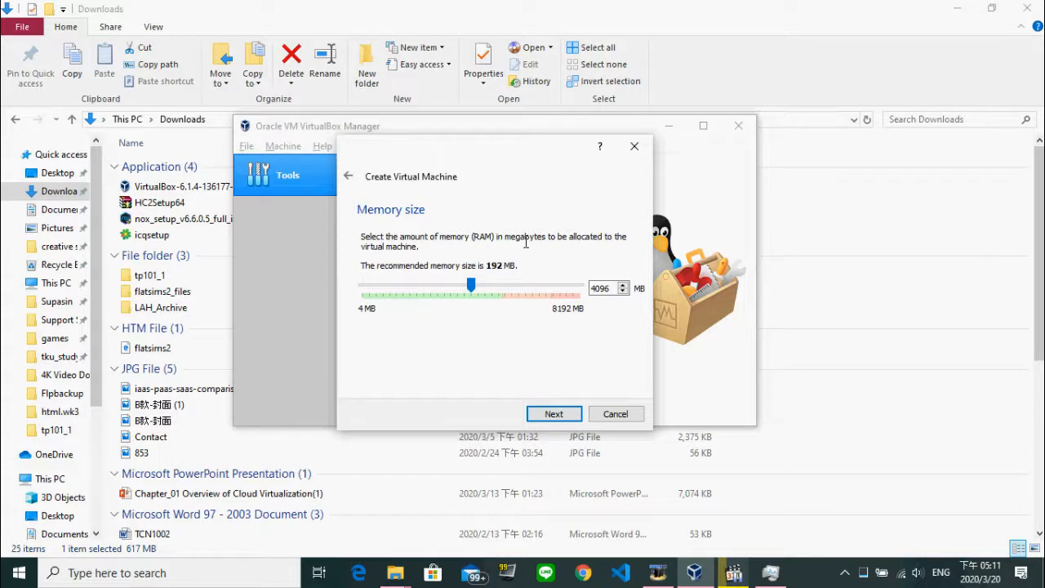
pyautogui.click(623, 292)
pyautogui.moveTo(472, 287); pyautogui.dragTo(473, 291)
pyautogui.click(551, 413)
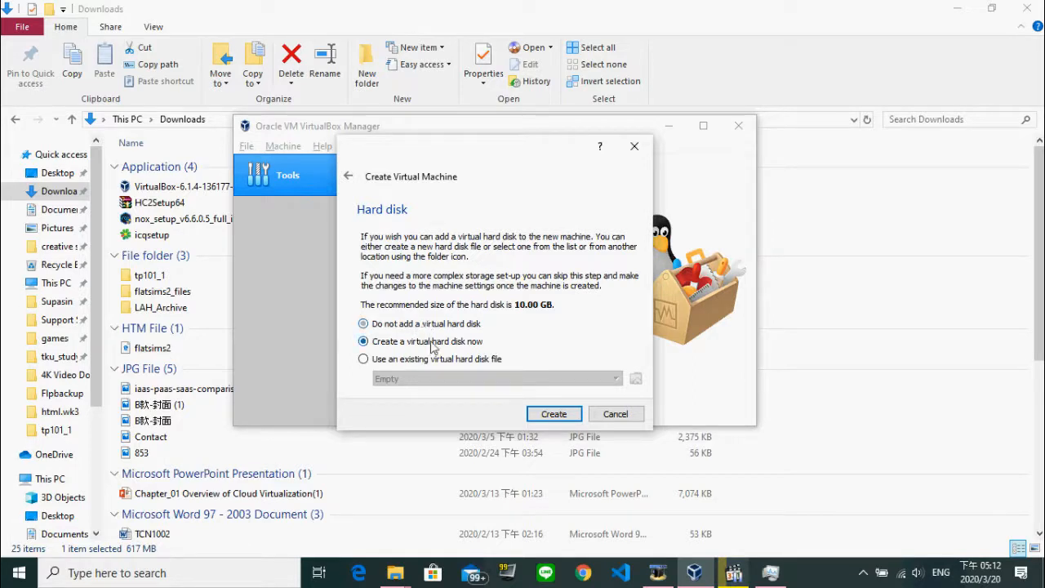
# Choose to create a virtual hard disk now as a dynamically allocated VDI (VirtualBox Disk Image).
pyautogui.click(447, 360)
pyautogui.click(445, 341)
pyautogui.click(553, 413)
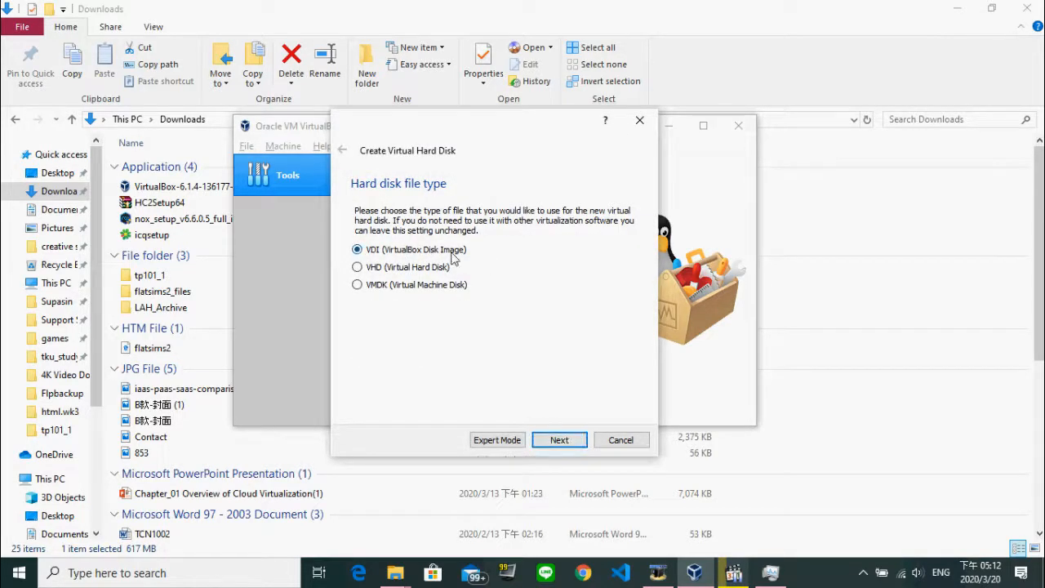
pyautogui.click(558, 441)
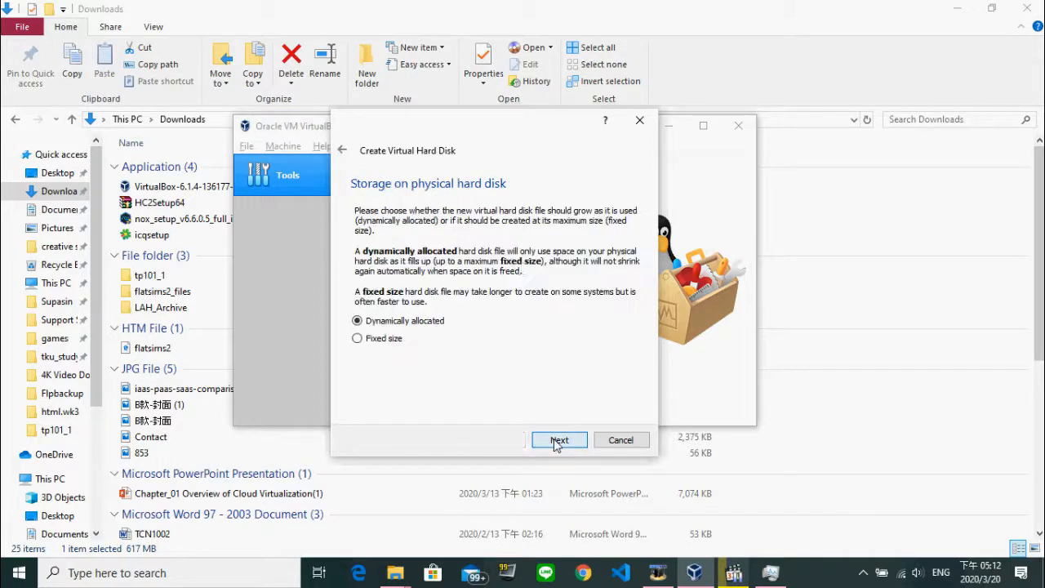
pyautogui.click(558, 440)
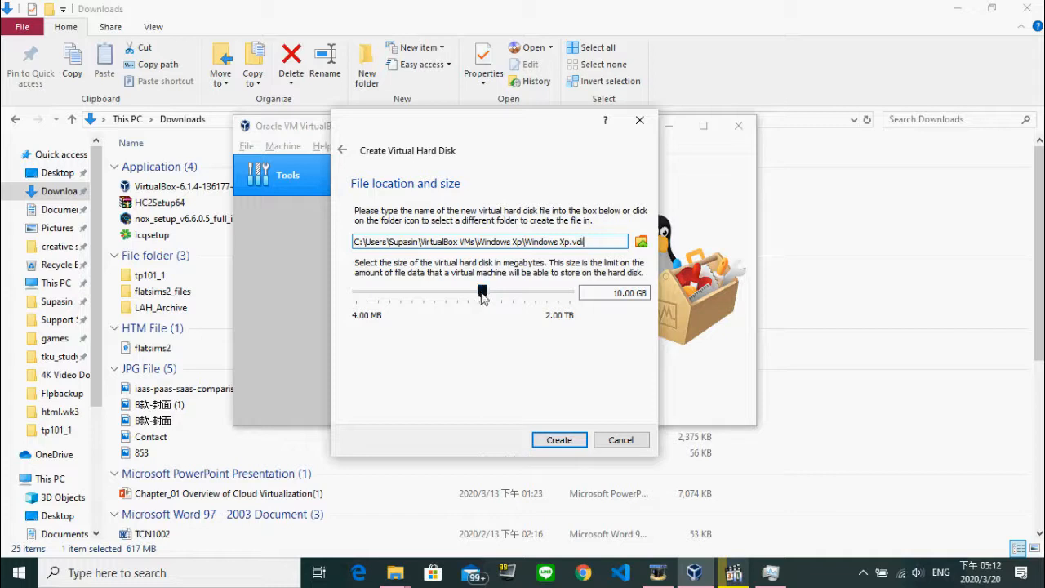
# Set the virtual hard disk size to 50.00 GB and create the disk with its default file location.
pyautogui.moveTo(481, 294); pyautogui.dragTo(490, 294)
pyautogui.moveTo(612, 293); pyautogui.dragTo(635, 294)
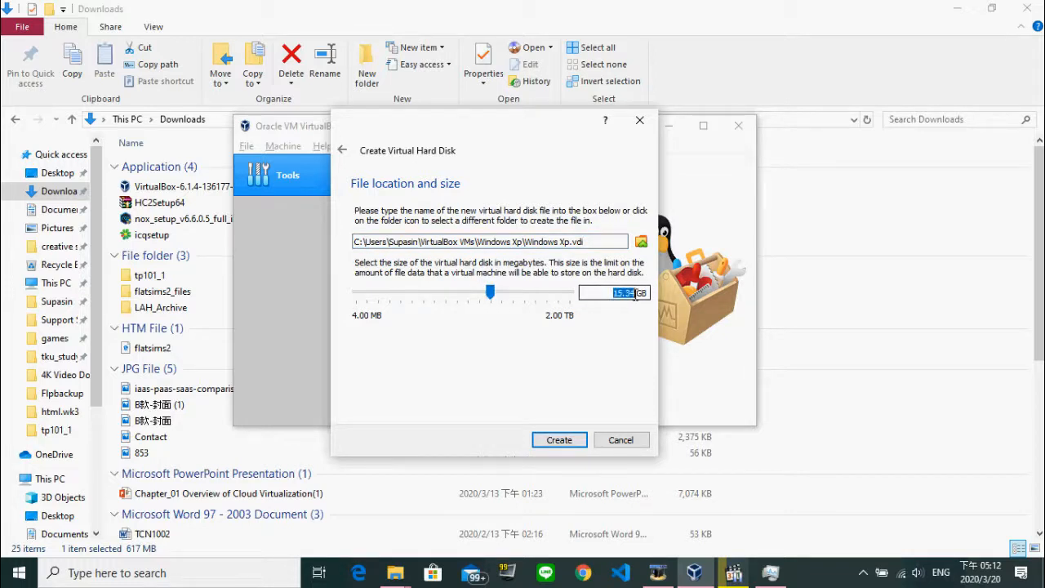
pyautogui.write('40')
pyautogui.press('BackSpace')
pyautogui.write('5')
pyautogui.press('Left')
pyautogui.press('BackSpace')
pyautogui.write('0')
pyautogui.moveTo(628, 297)
pyautogui.moveTo(629, 296); pyautogui.dragTo(603, 296)
pyautogui.click(560, 439)
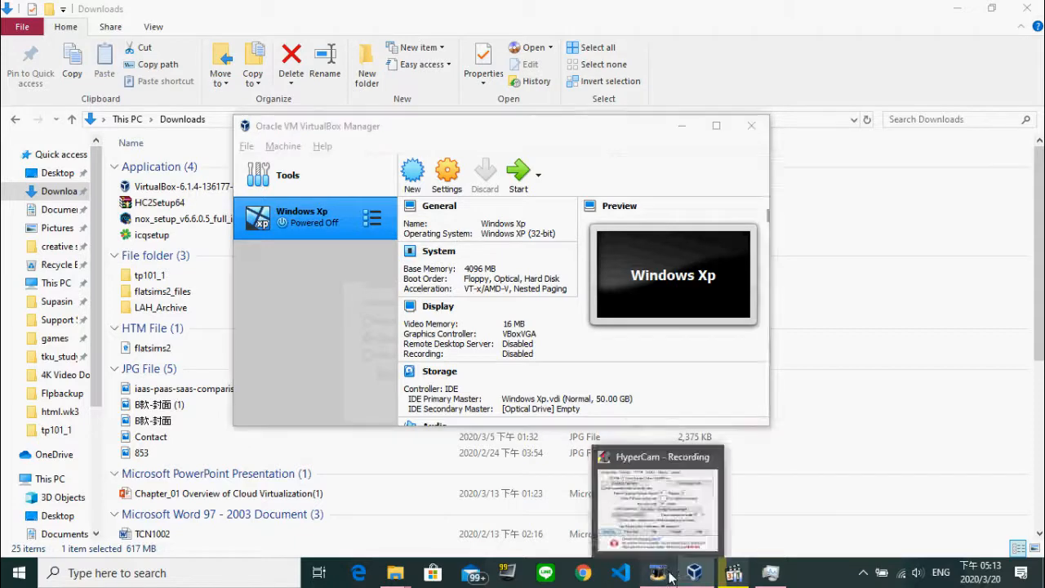
pyautogui.click(729, 570)
pyautogui.click(636, 414)
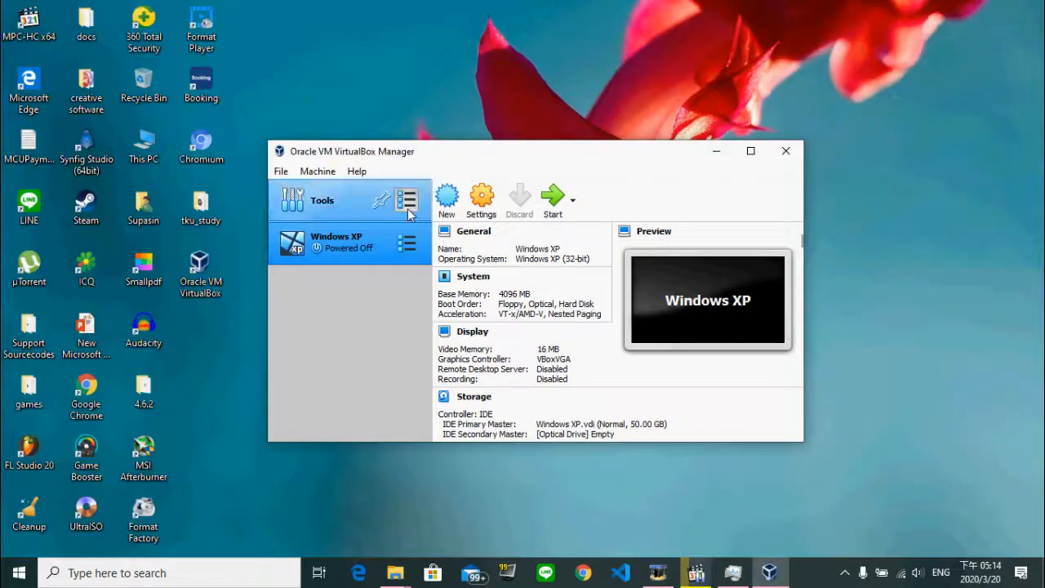
# Open the Windows XP machine's settings and check its type and version choices, keeping Microsoft Windows and Windows XP (32-bit).
pyautogui.click(479, 197)
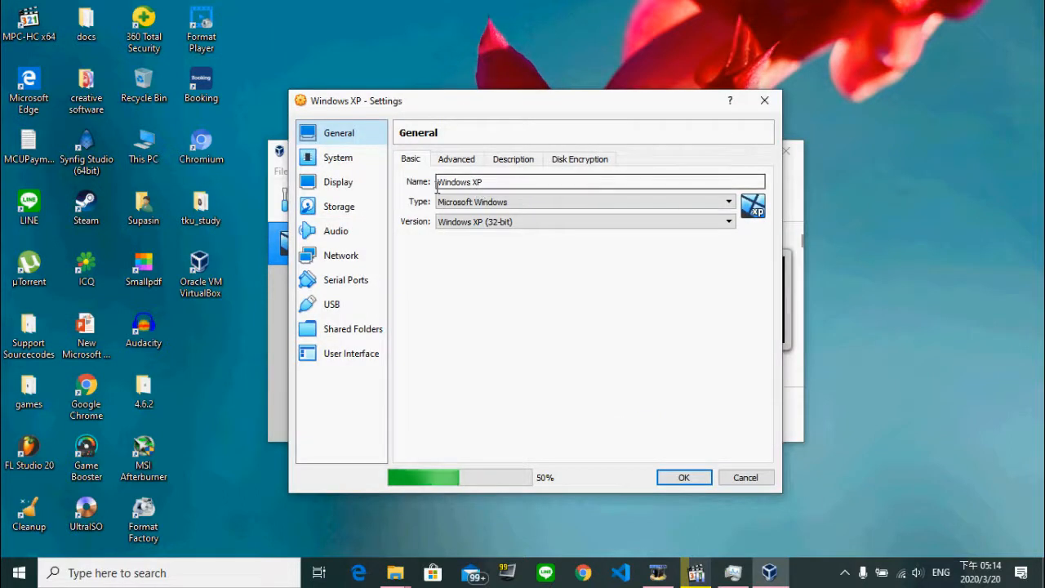
pyautogui.click(495, 204)
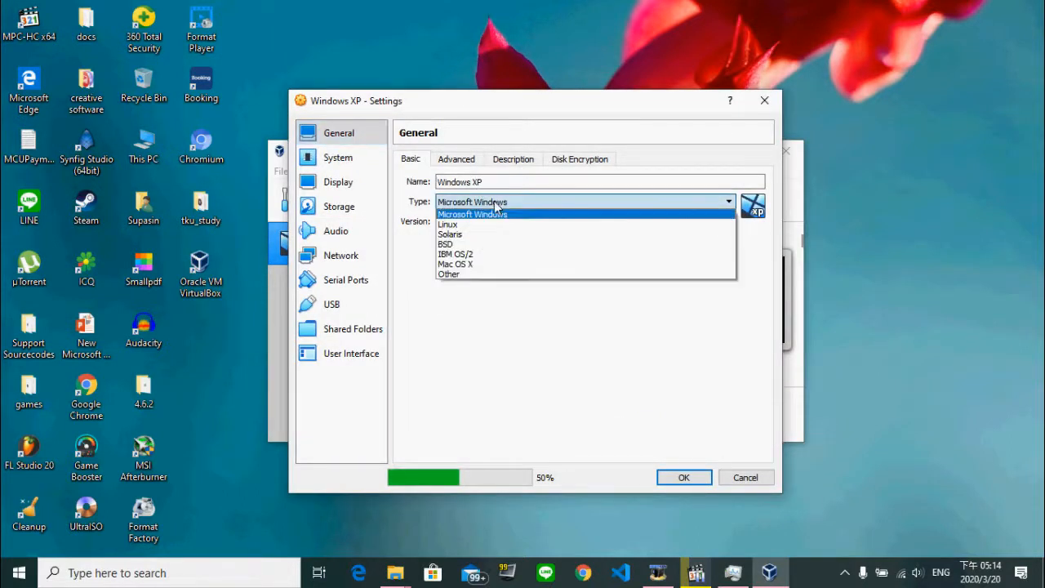
pyautogui.click(474, 214)
pyautogui.click(479, 222)
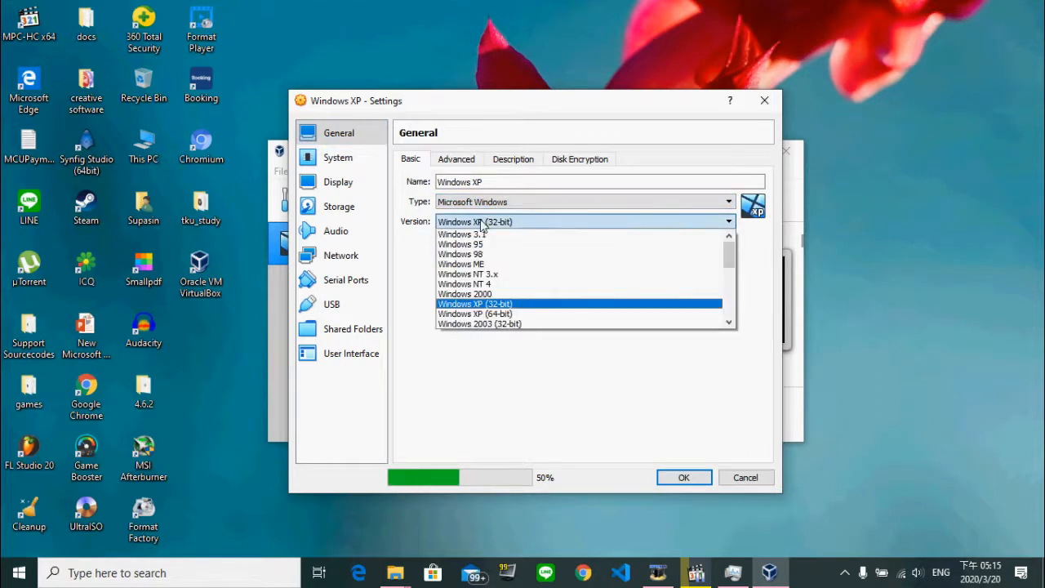
pyautogui.click(429, 258)
# Set both Shared Clipboard and Drag'n'Drop to Bidirectional in the machine's advanced general settings.
pyautogui.click(454, 163)
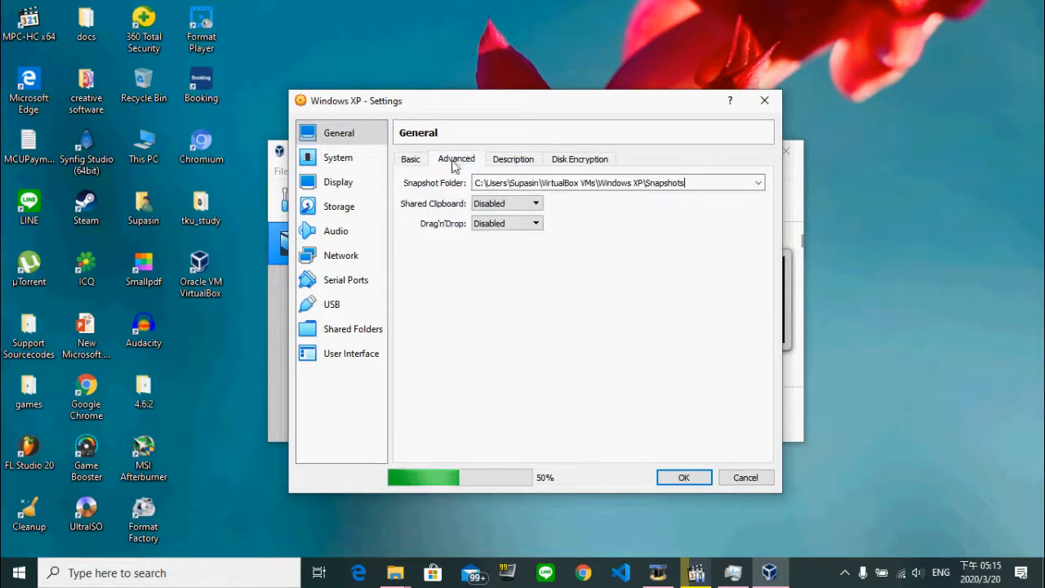
pyautogui.click(413, 161)
pyautogui.click(456, 161)
pyautogui.click(482, 205)
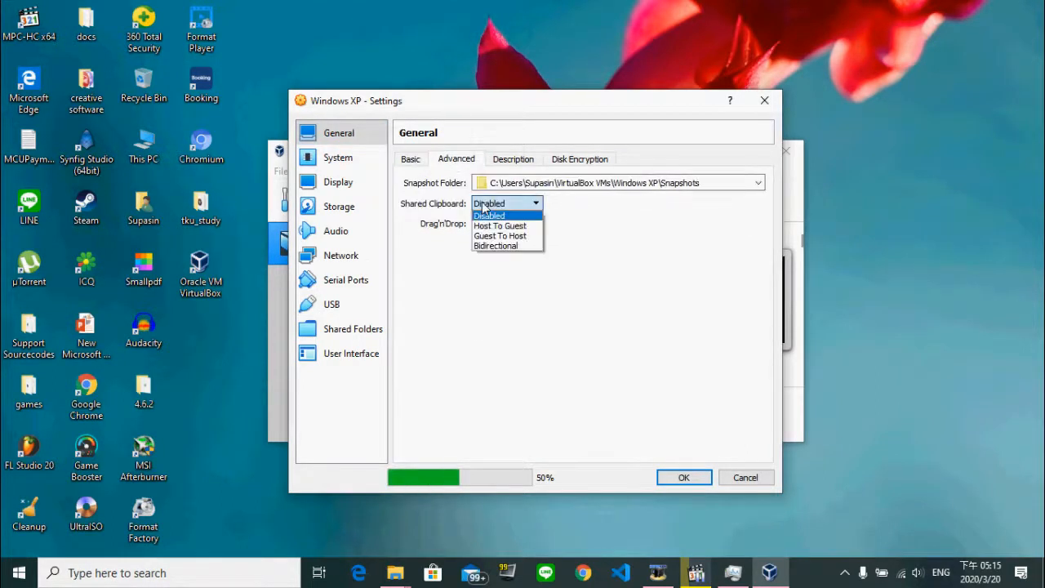
pyautogui.click(487, 245)
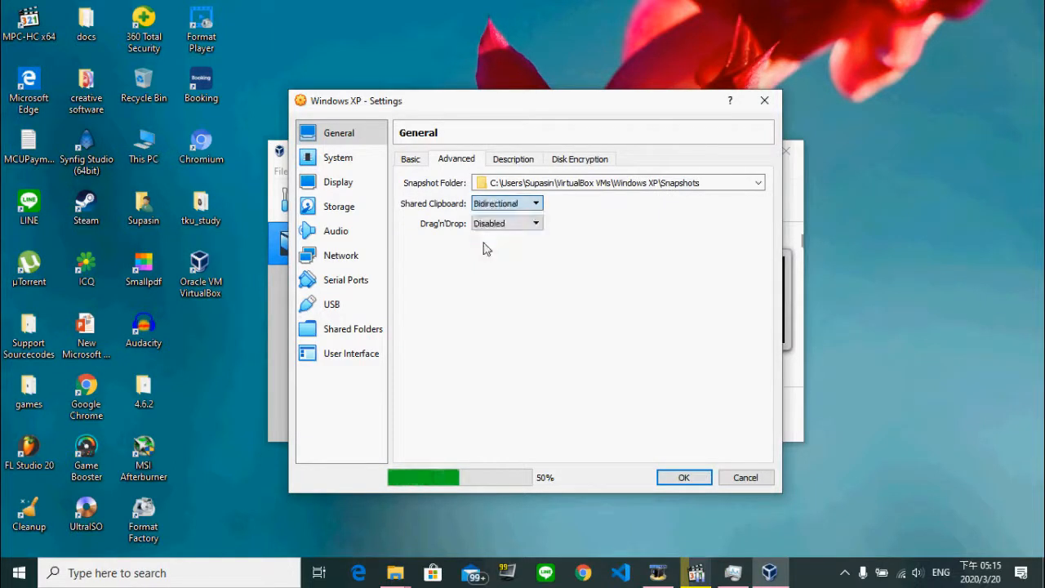
pyautogui.click(493, 224)
pyautogui.click(496, 264)
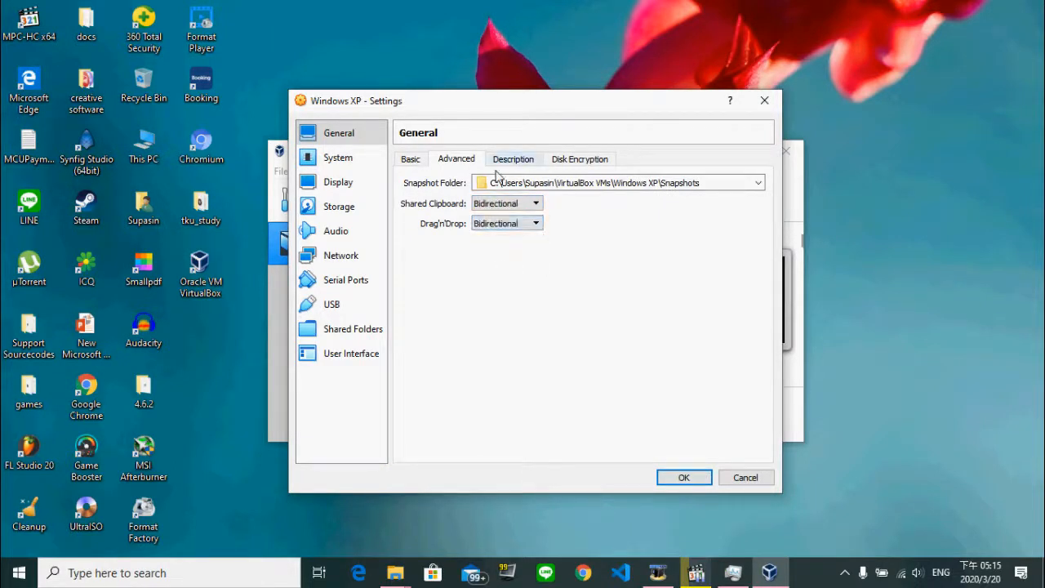
# Review the machine's basic, advanced, description and disk encryption pages in the general settings.
pyautogui.click(411, 159)
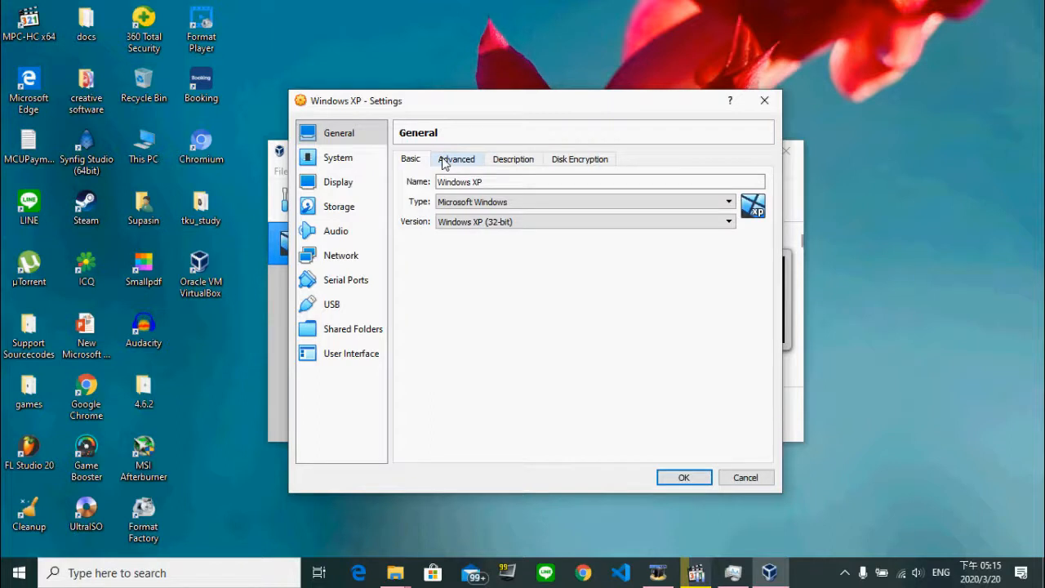
pyautogui.click(473, 161)
pyautogui.click(506, 162)
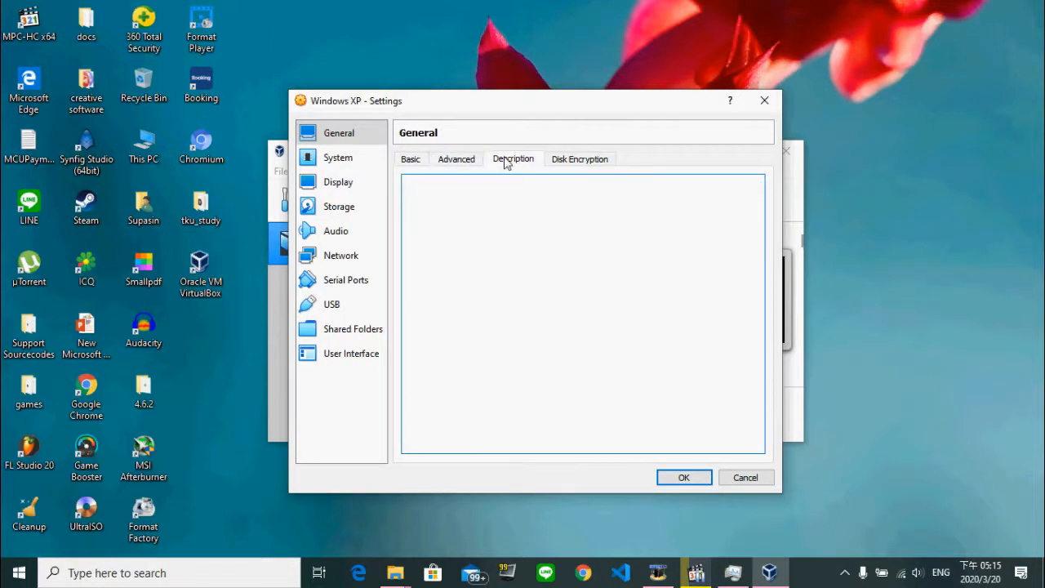
pyautogui.click(466, 160)
pyautogui.click(421, 160)
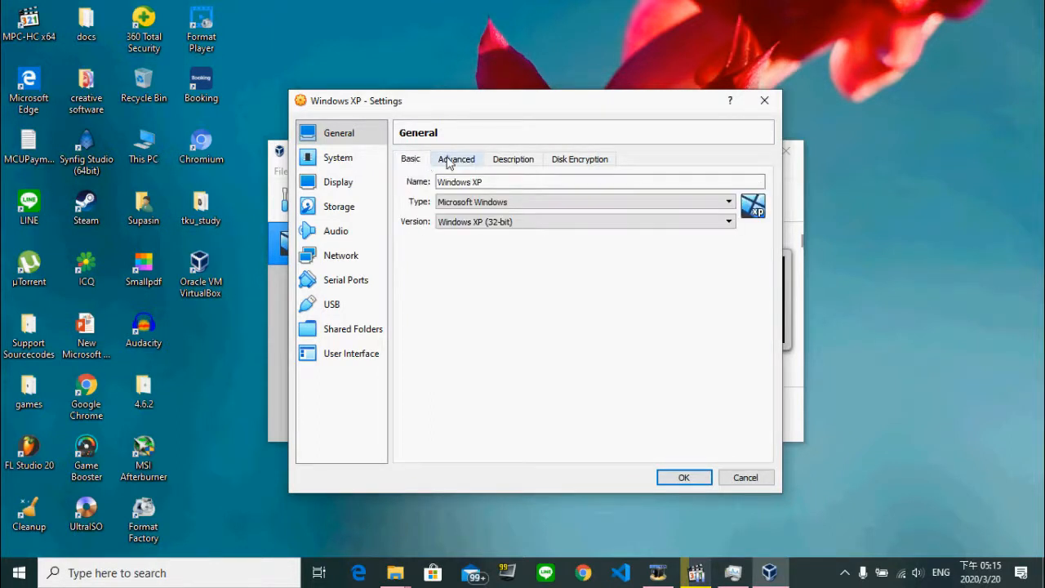
pyautogui.click(449, 160)
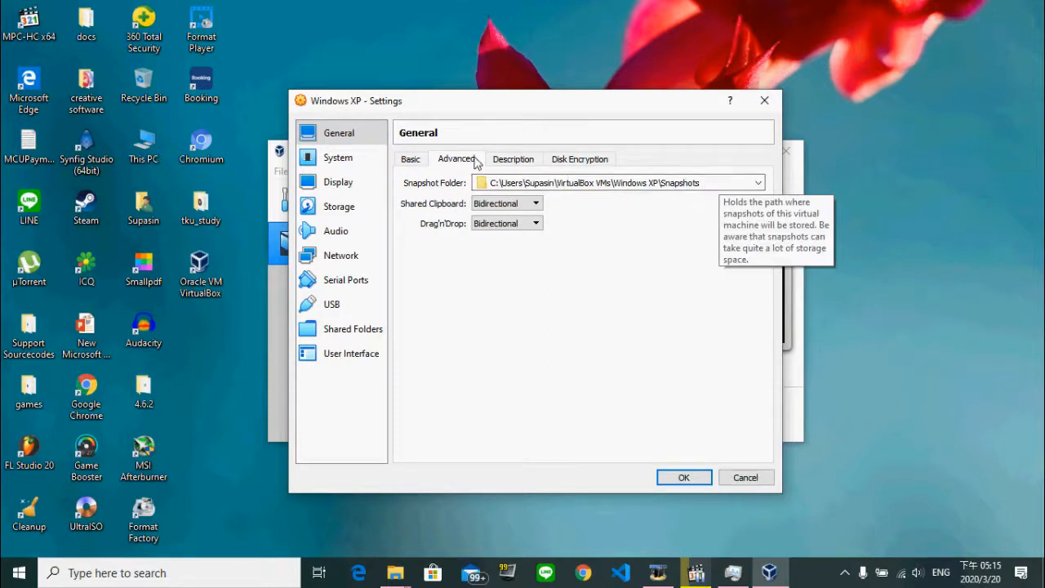
pyautogui.click(412, 159)
pyautogui.click(470, 161)
pyautogui.click(516, 159)
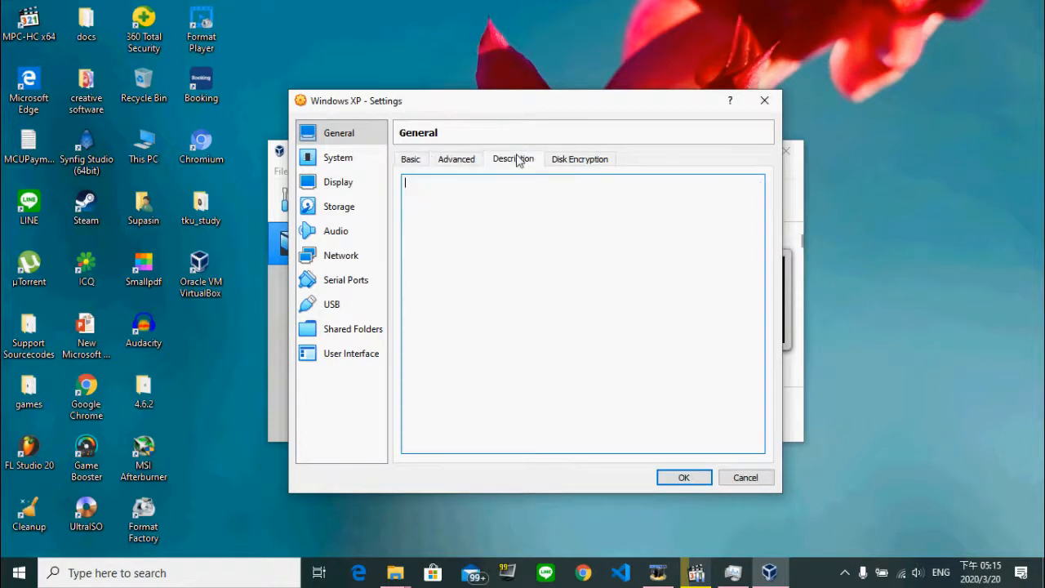
pyautogui.click(571, 159)
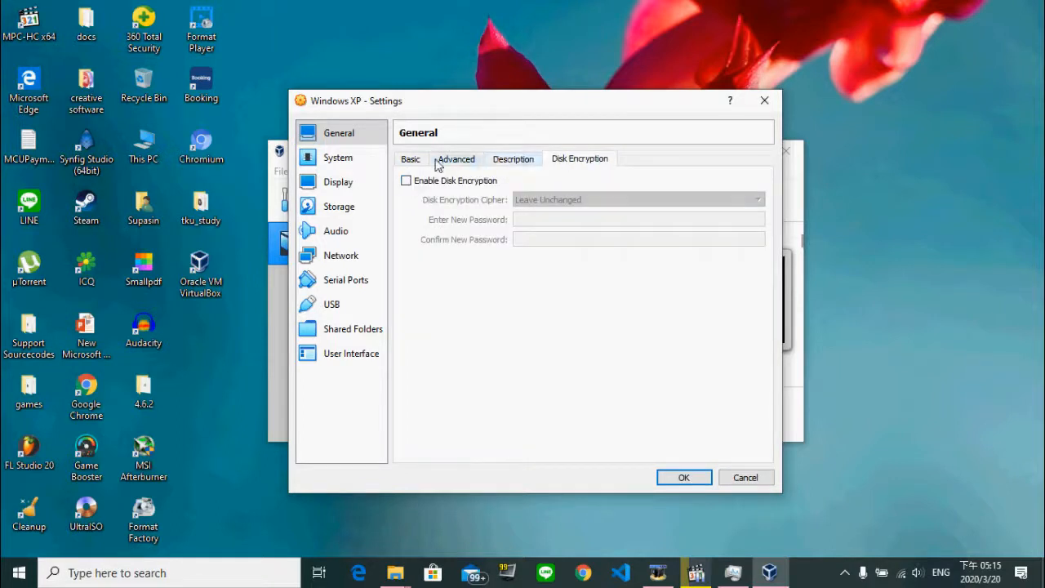
pyautogui.click(411, 159)
# Set the pointing device to PS/2 Mouse in the machine's motherboard settings, keeping the PIIX3 chipset.
pyautogui.click(338, 160)
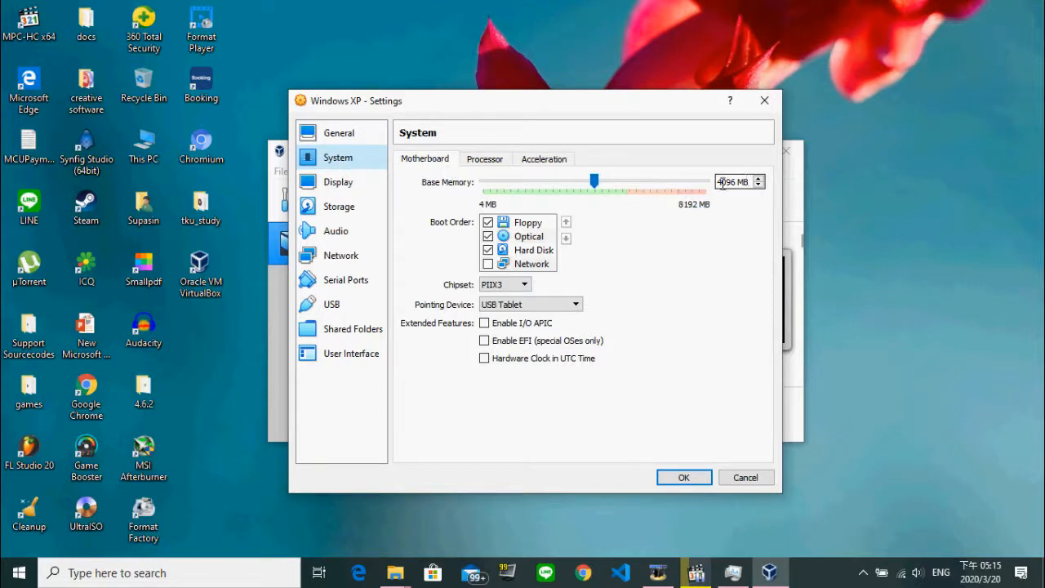
pyautogui.click(504, 284)
pyautogui.click(504, 285)
pyautogui.click(546, 307)
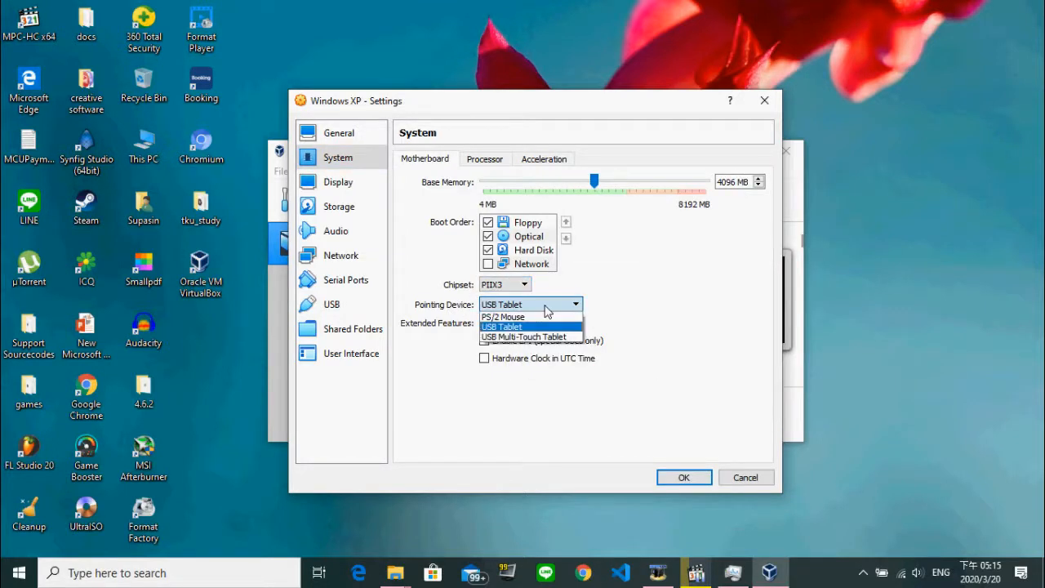
pyautogui.click(545, 307)
pyautogui.click(504, 306)
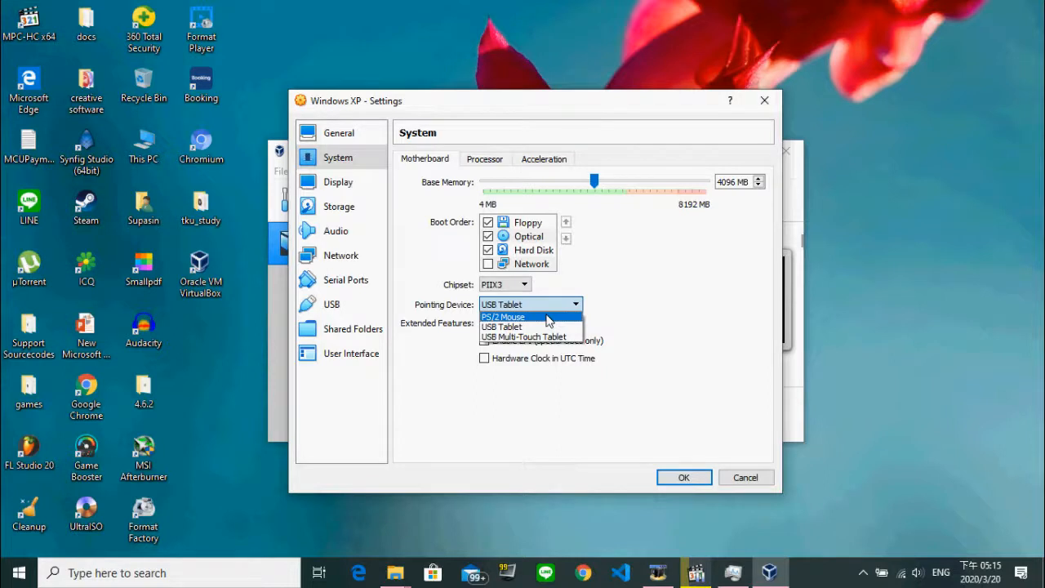
pyautogui.click(548, 320)
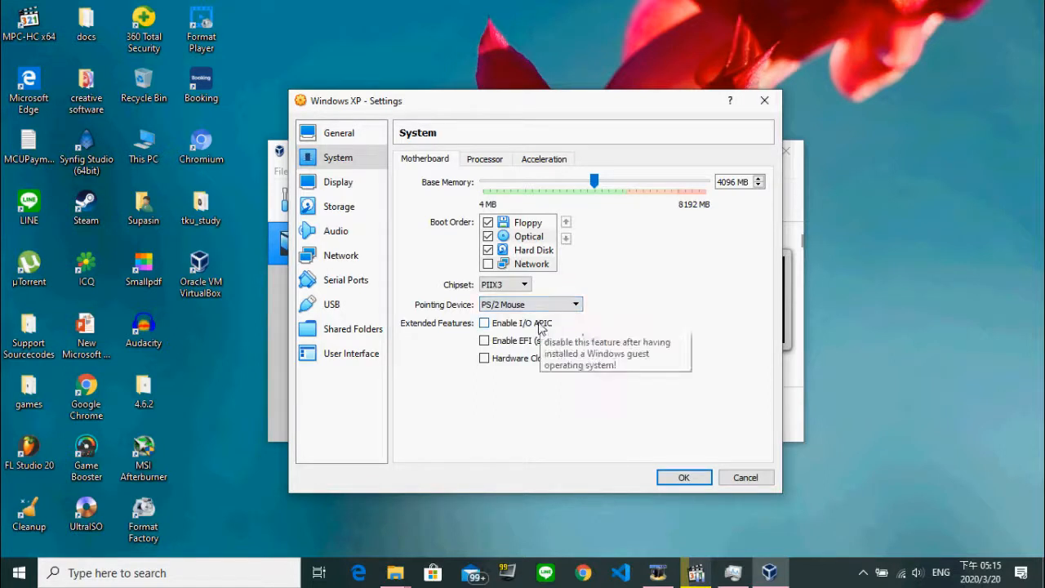
pyautogui.click(555, 305)
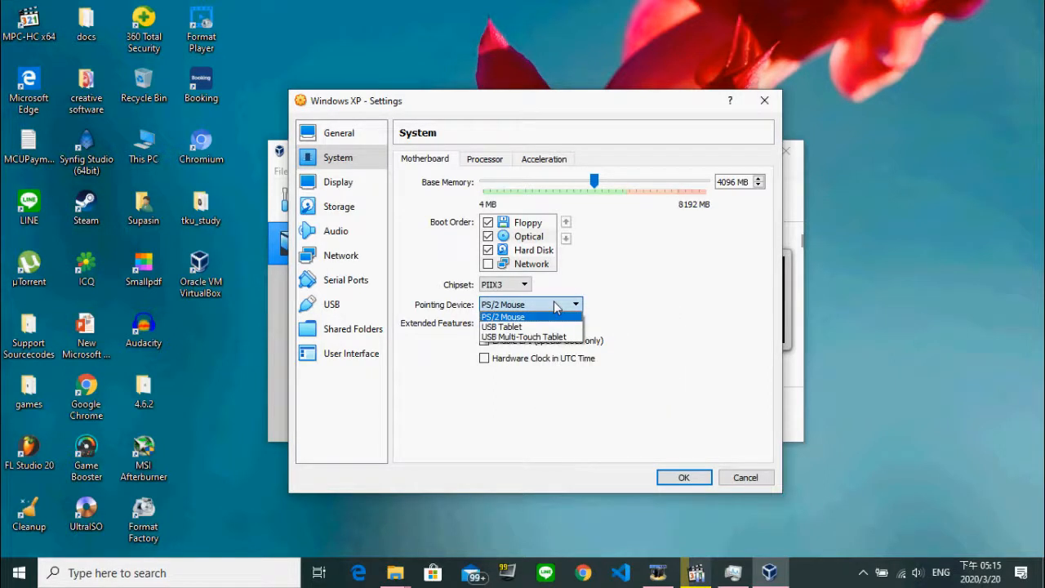
pyautogui.click(555, 306)
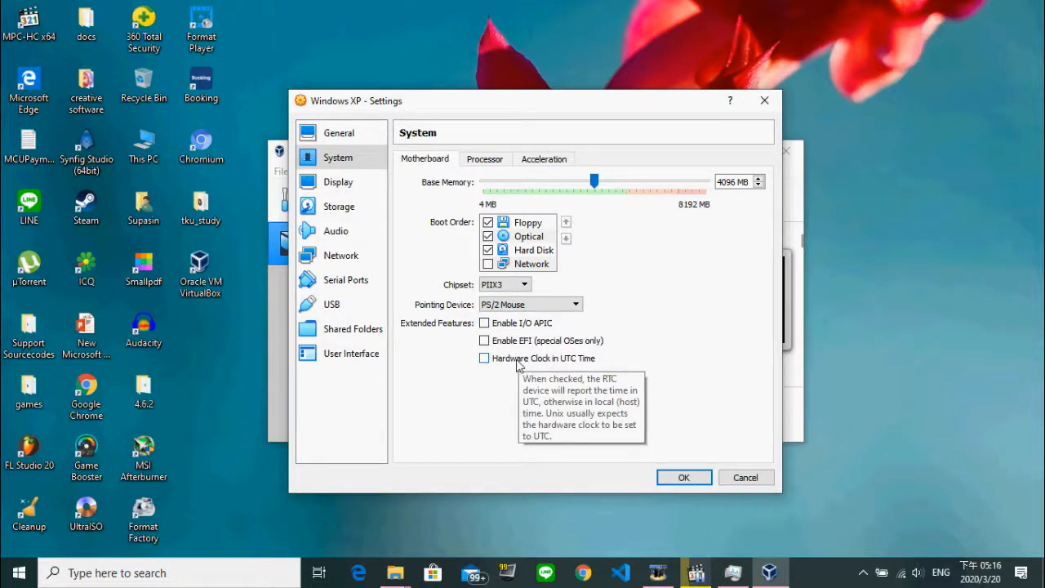
# Set the machine's processor count to 2 in the system settings.
pyautogui.click(478, 162)
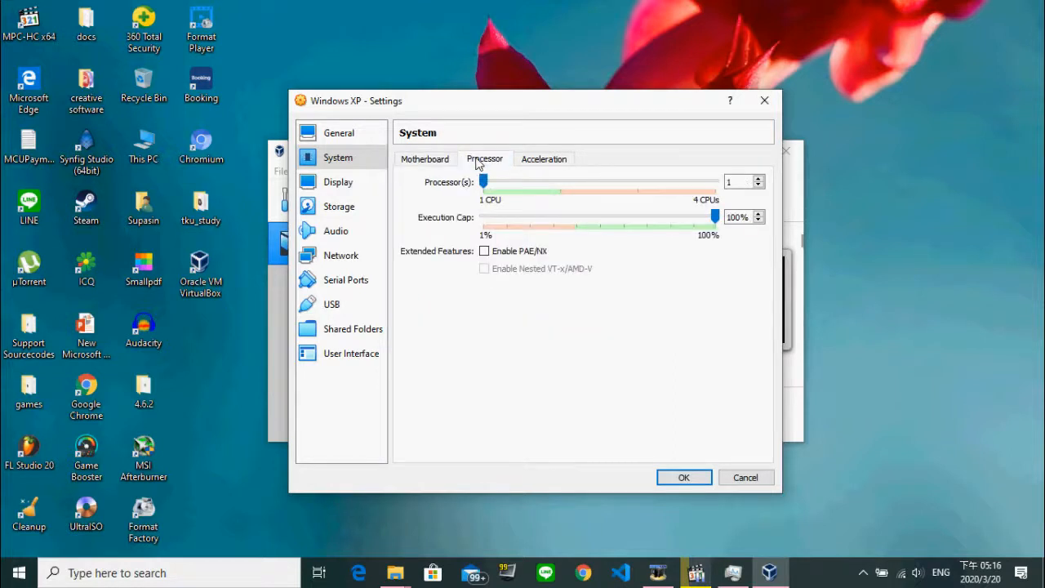
pyautogui.moveTo(484, 188); pyautogui.dragTo(568, 184)
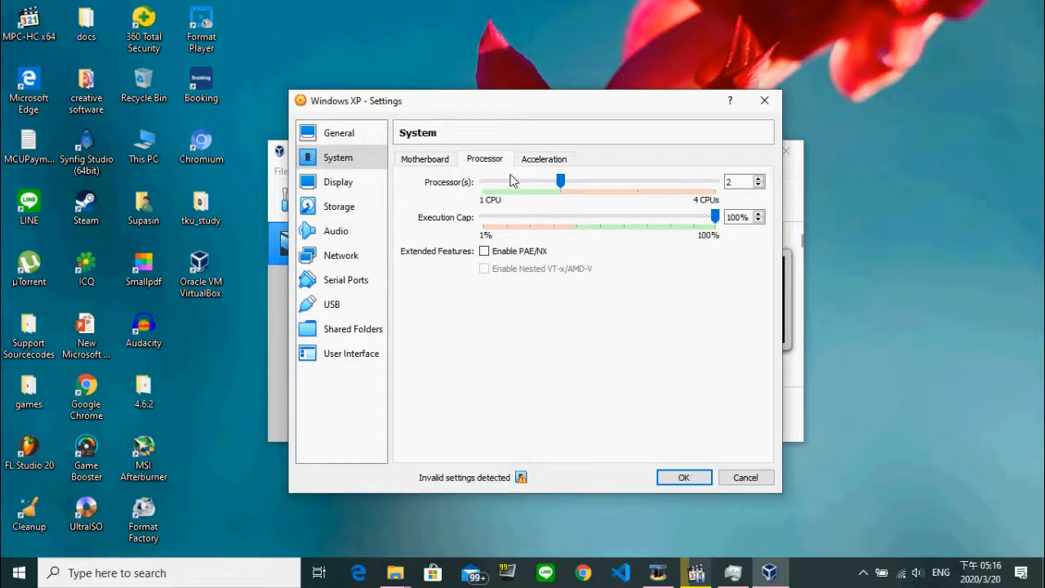
pyautogui.click(548, 161)
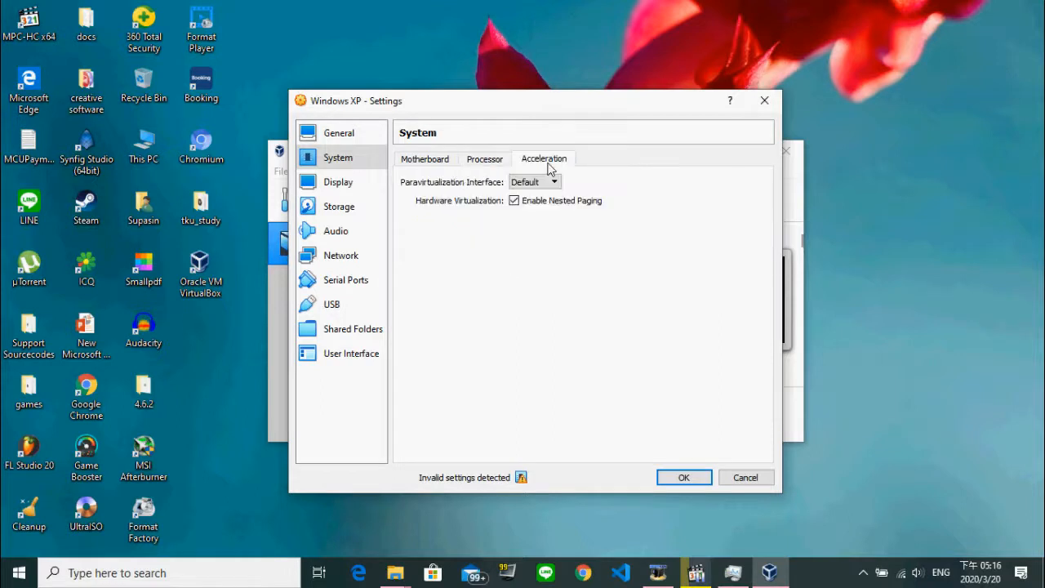
pyautogui.click(500, 162)
# Try the Legacy paravirtualization interface, return it to Default, and recheck the processor count.
pyautogui.click(532, 162)
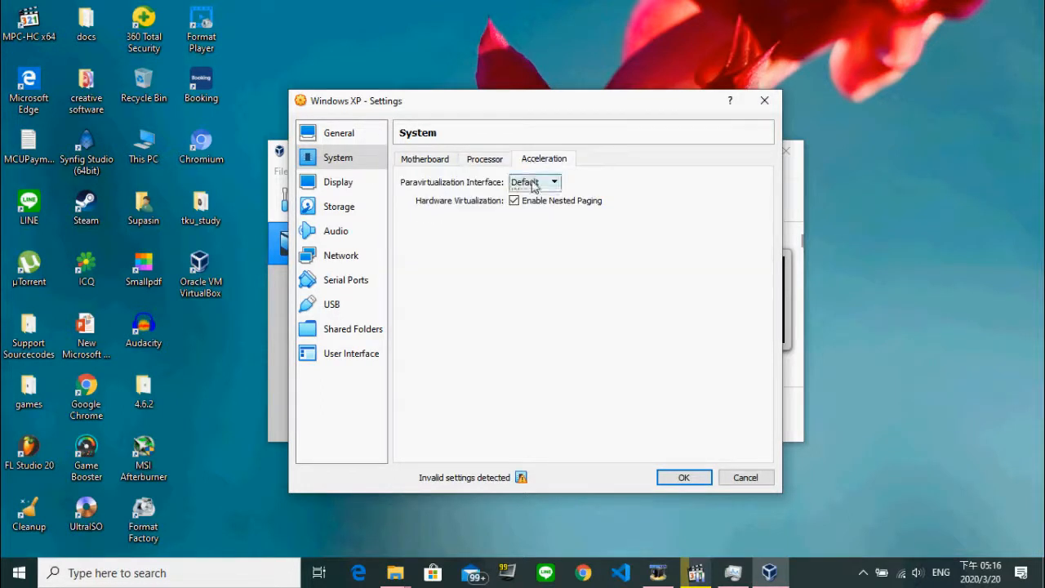
pyautogui.click(532, 183)
pyautogui.click(530, 214)
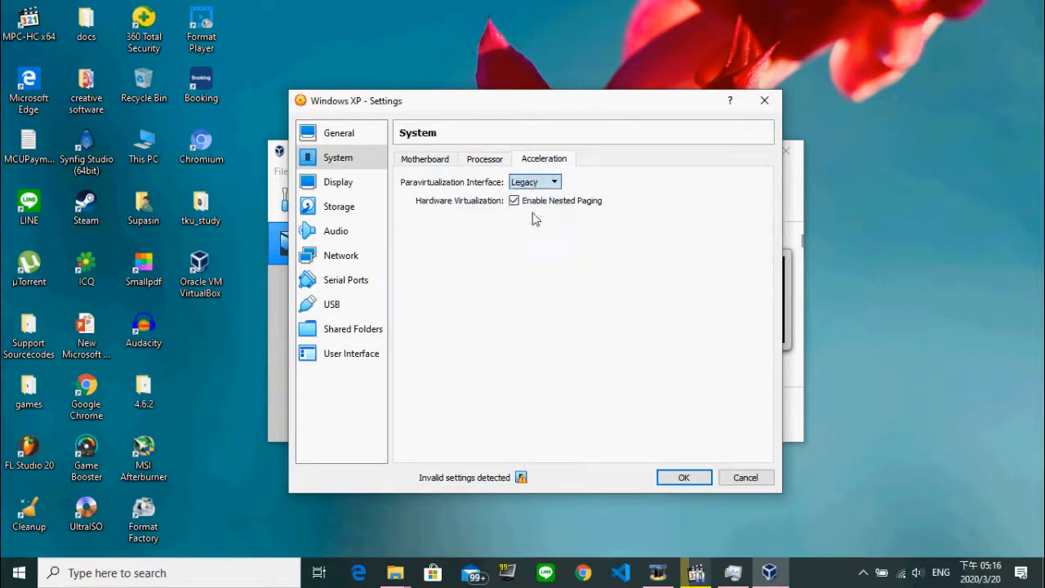
pyautogui.click(543, 184)
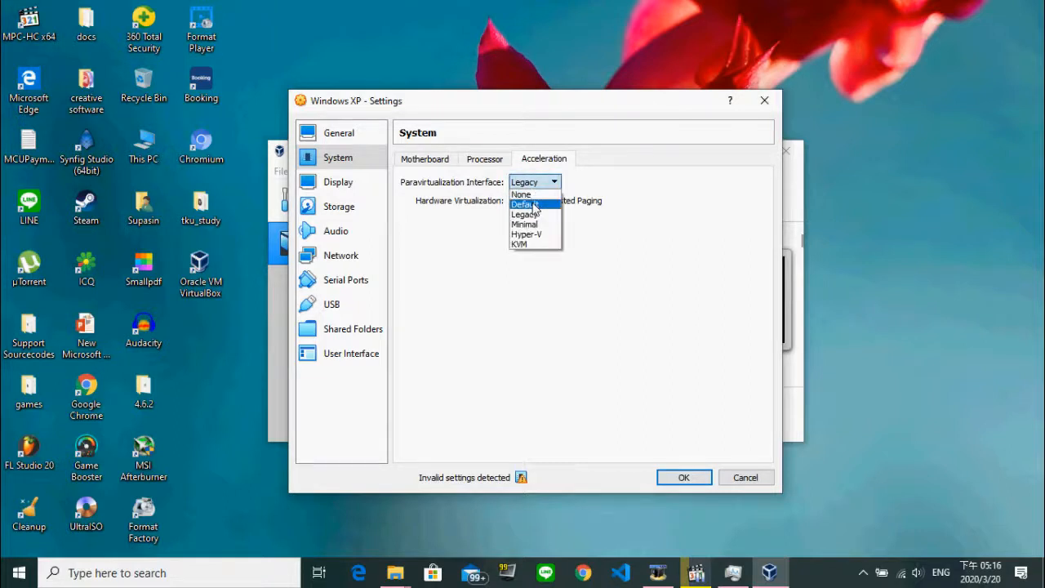
pyautogui.click(535, 206)
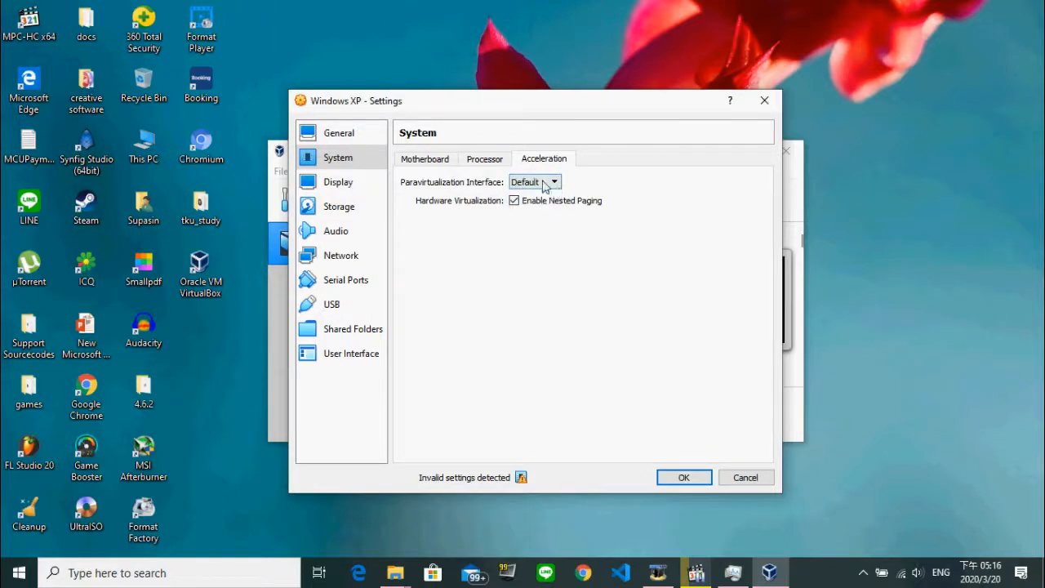
pyautogui.click(484, 159)
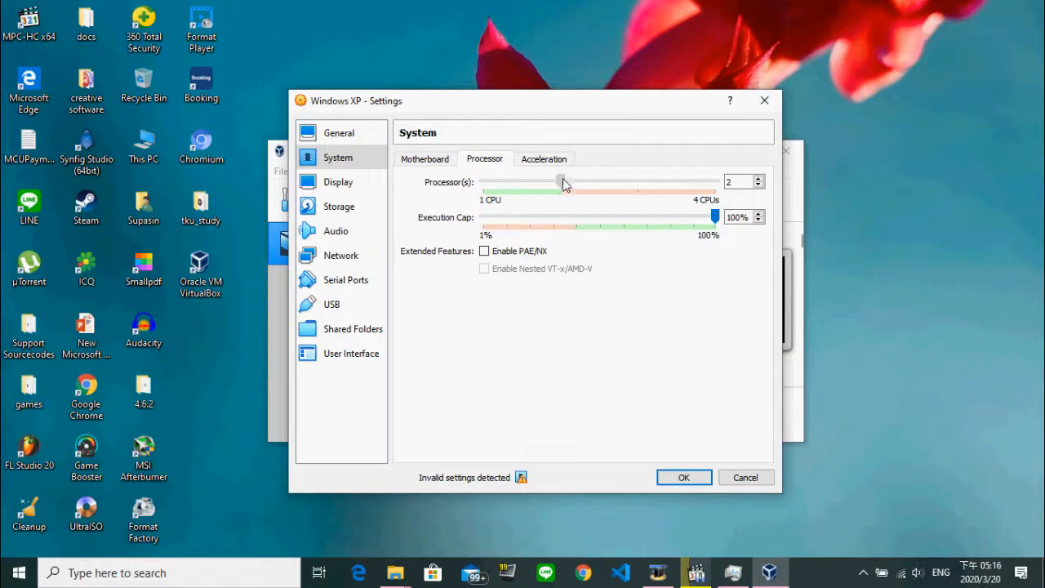
pyautogui.moveTo(563, 184)
pyautogui.mouseDown()
pyautogui.moveTo(462, 180)
pyautogui.moveTo(558, 182)
pyautogui.moveTo(502, 193)
pyautogui.moveTo(560, 181)
pyautogui.mouseUp()
# Raise the display's video memory to 128 MB and leave the scale factor at 100%.
pyautogui.click(339, 184)
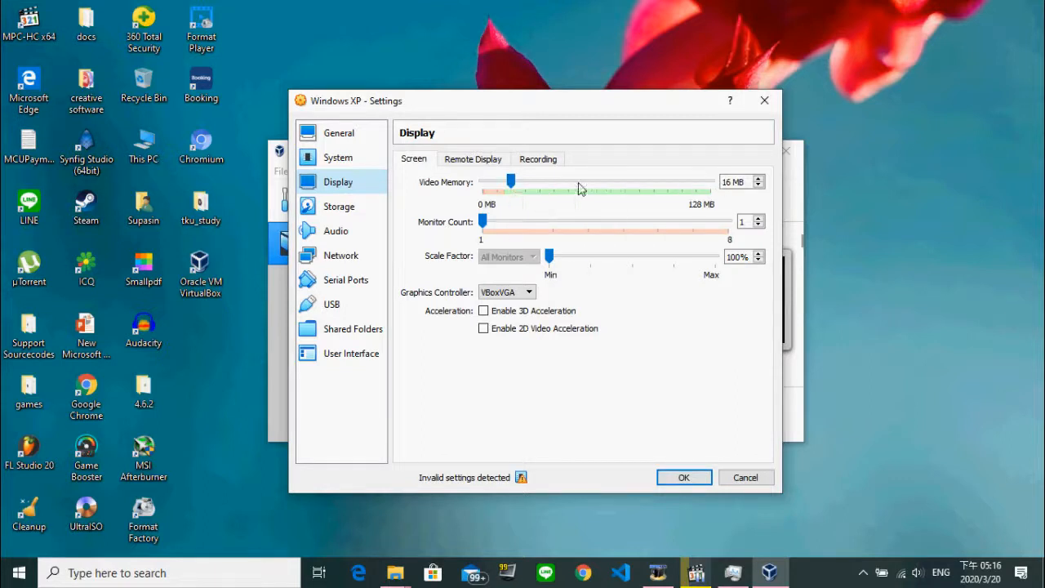
pyautogui.moveTo(511, 181); pyautogui.dragTo(751, 195)
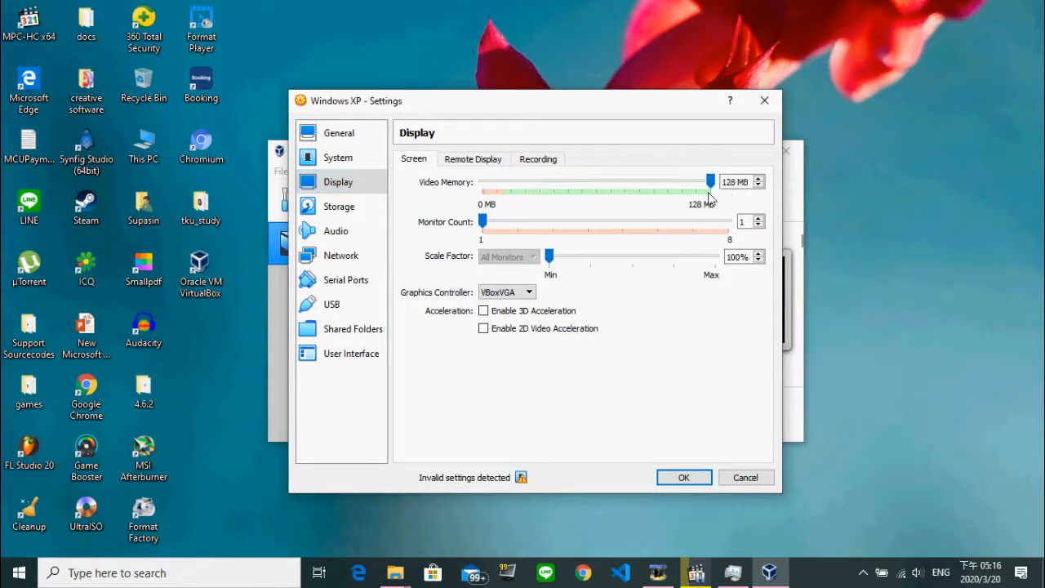
pyautogui.click(733, 182)
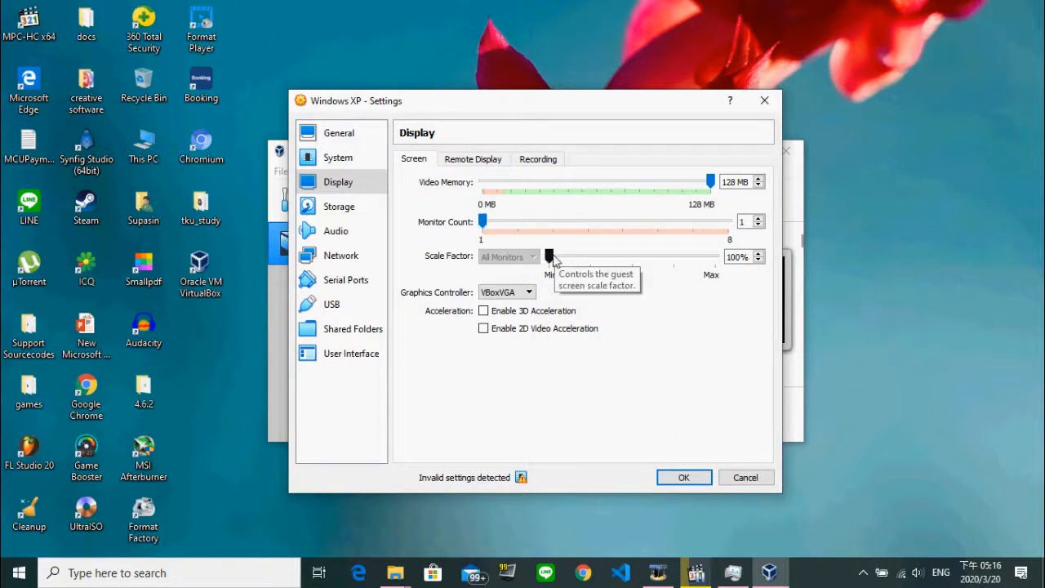
pyautogui.click(556, 260)
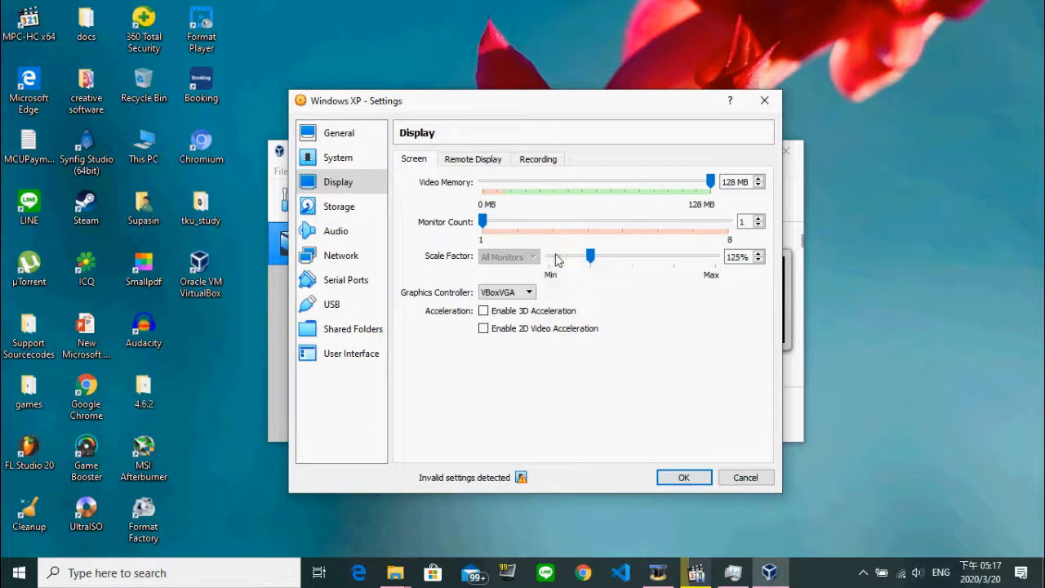
pyautogui.moveTo(583, 259); pyautogui.dragTo(506, 261)
# Keep VBoxVGA as the graphics controller and enable both 3D acceleration and 2D video acceleration.
pyautogui.click(496, 294)
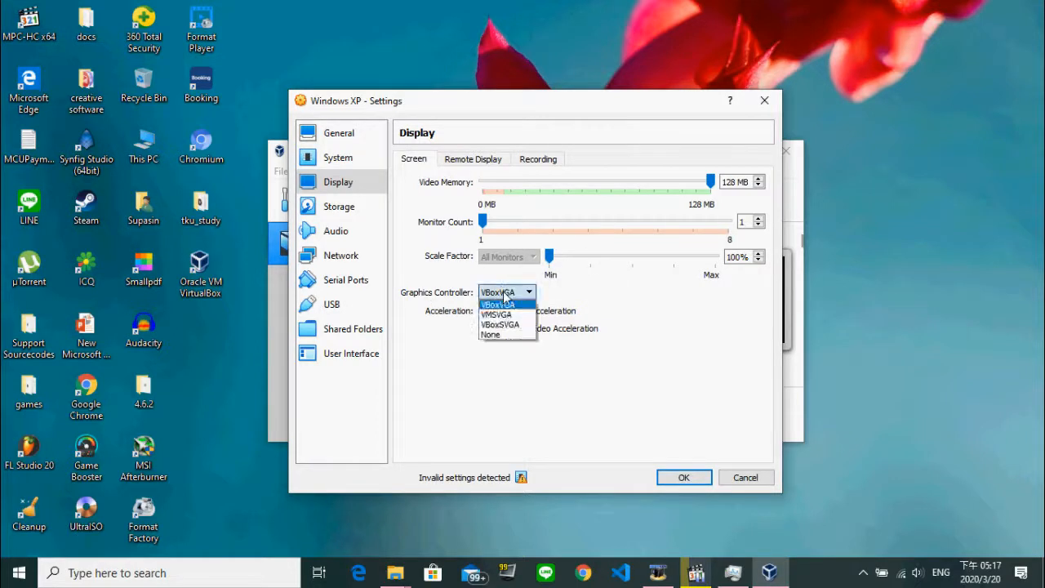
pyautogui.click(504, 295)
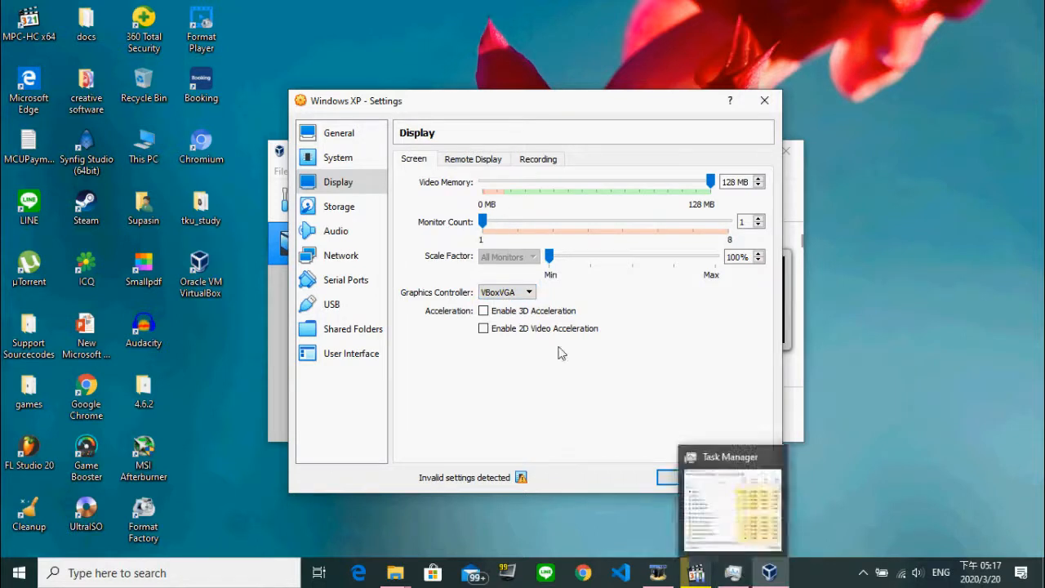
pyautogui.click(526, 294)
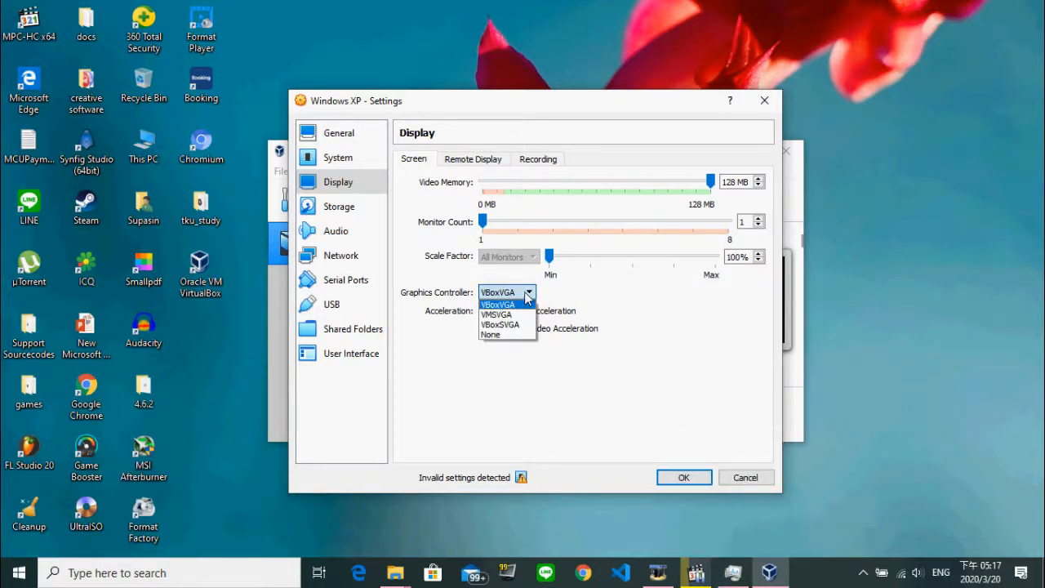
pyautogui.click(526, 296)
pyautogui.click(552, 312)
pyautogui.click(546, 328)
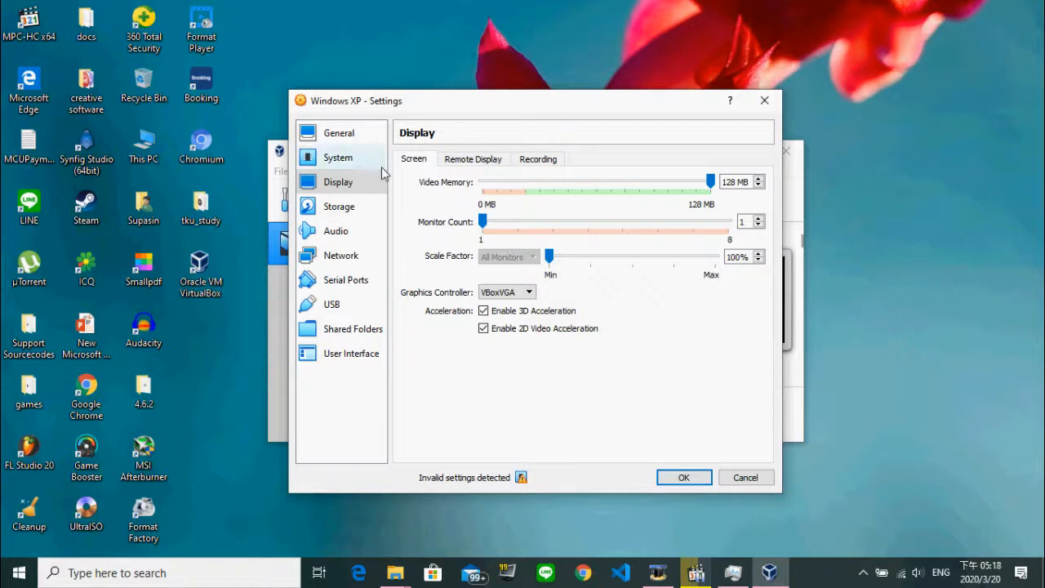
# Examine the storage settings, covering the IDE controller's types, the Windows XP.vdi disk's attributes and the empty optical drive.
pyautogui.click(344, 213)
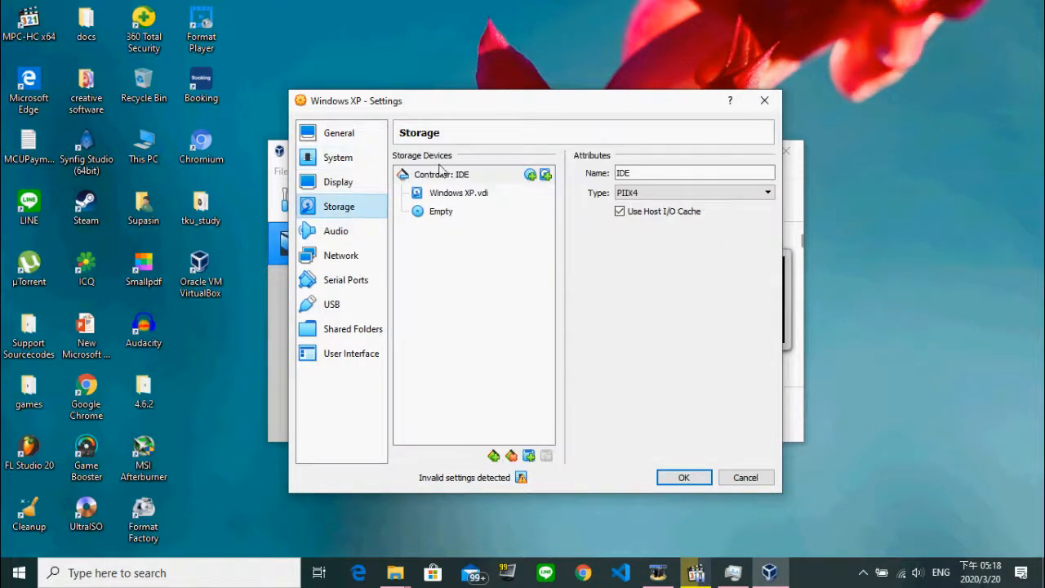
pyautogui.click(459, 176)
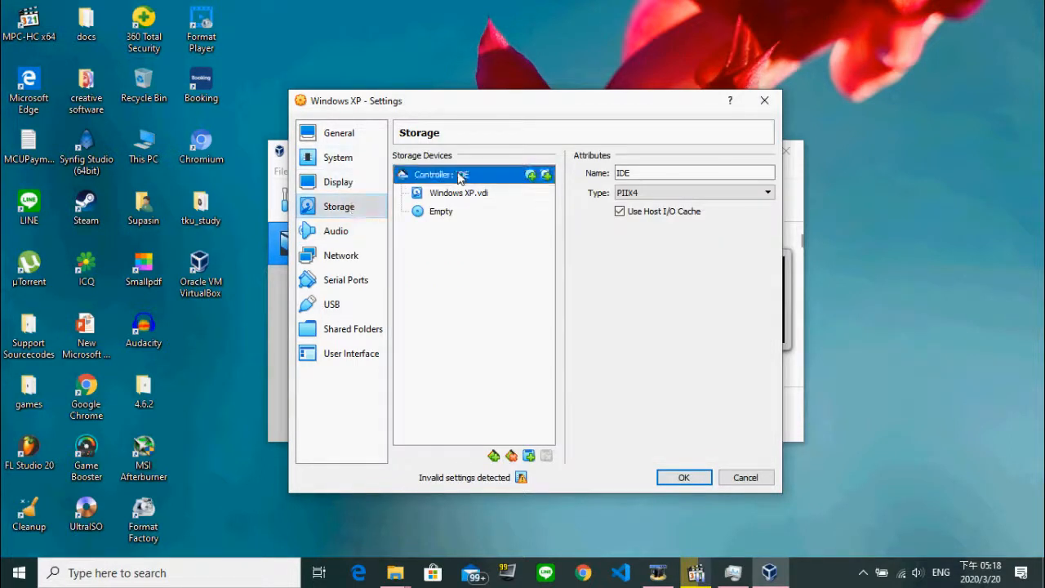
pyautogui.click(461, 196)
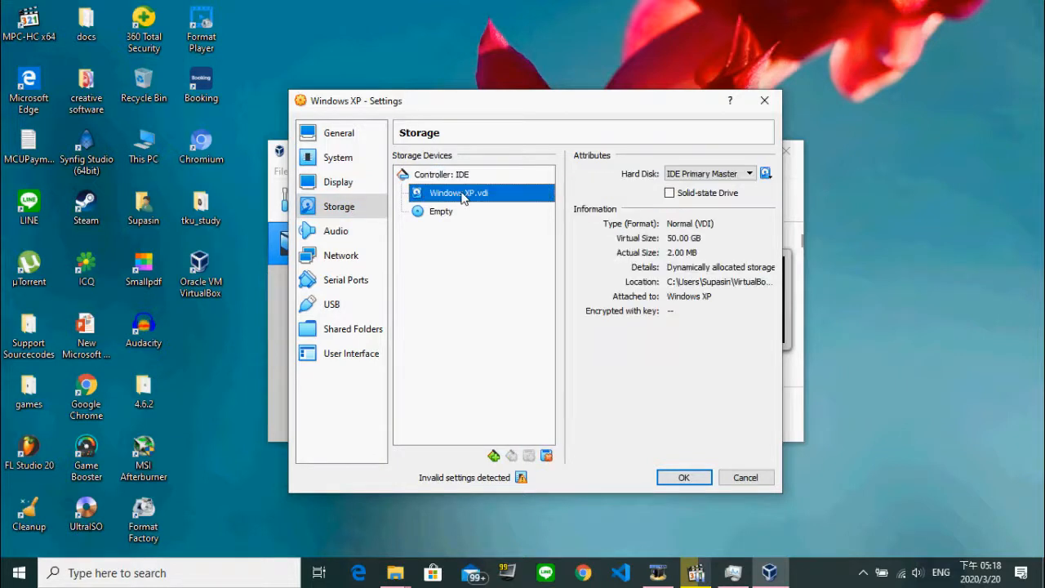
pyautogui.click(457, 214)
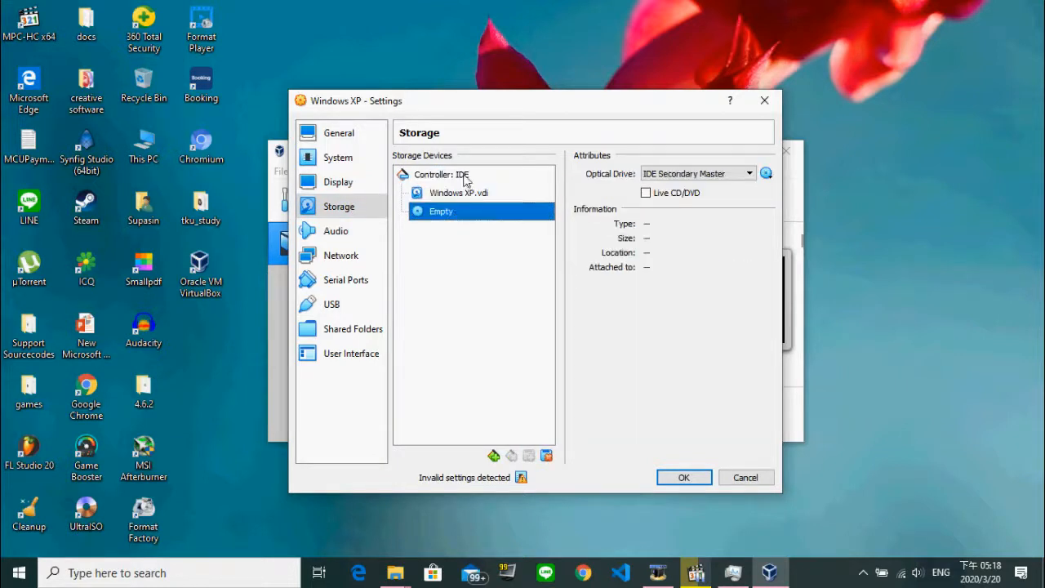
pyautogui.click(464, 175)
pyautogui.press('Tab')
pyautogui.click(657, 193)
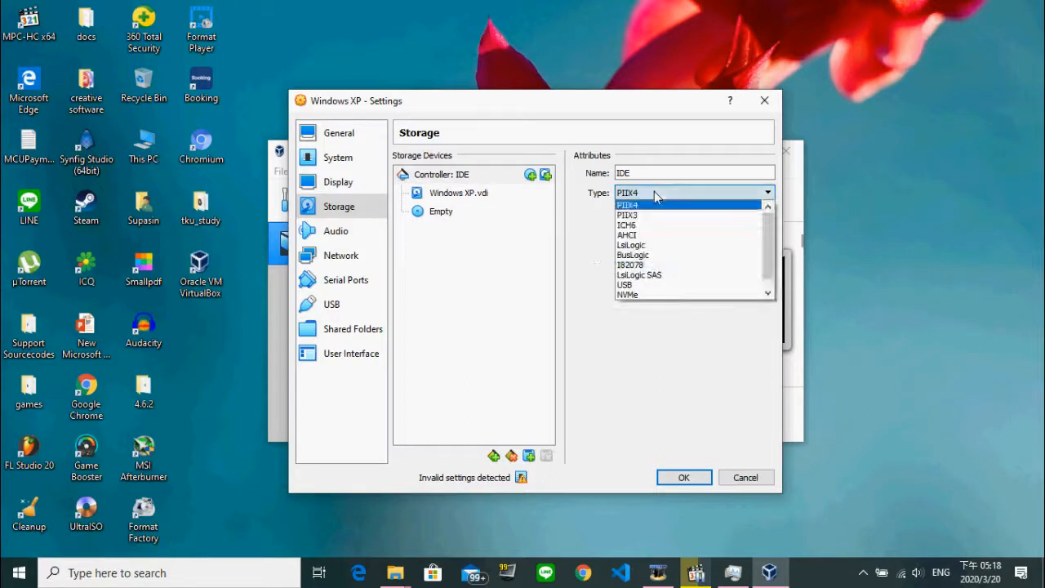
pyautogui.click(656, 196)
pyautogui.click(454, 198)
pyautogui.click(702, 173)
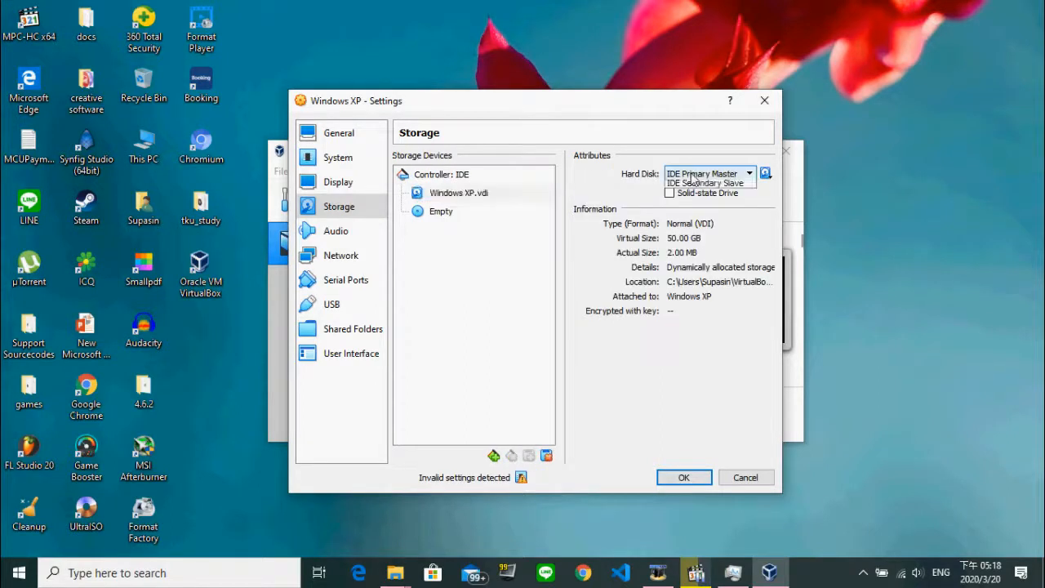
pyautogui.click(701, 174)
pyautogui.click(766, 173)
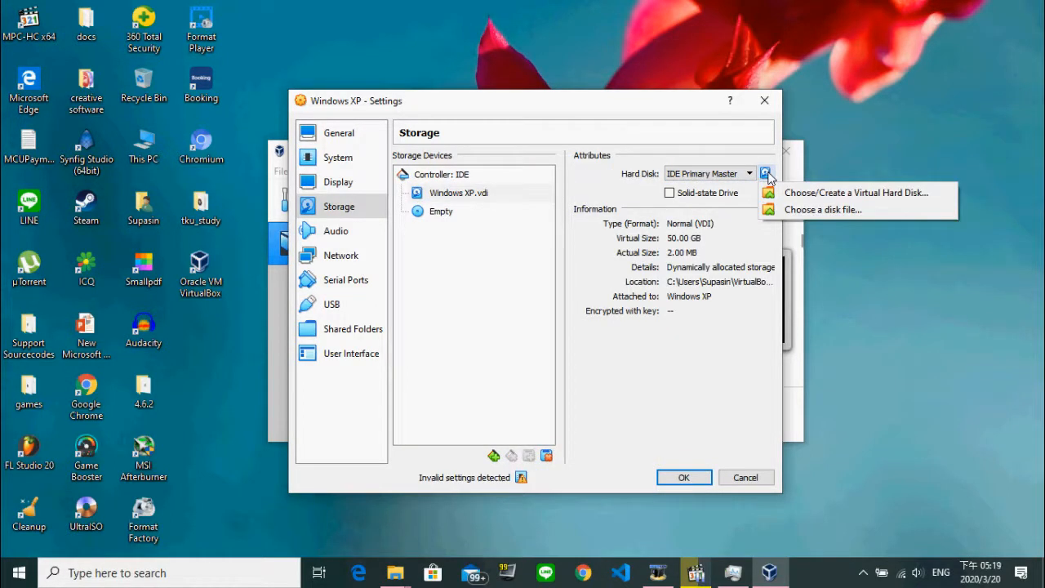
# Load the Windows XP Professional SP3 disc image from the Downloads folder into the machine's empty optical drive.
pyautogui.click(471, 213)
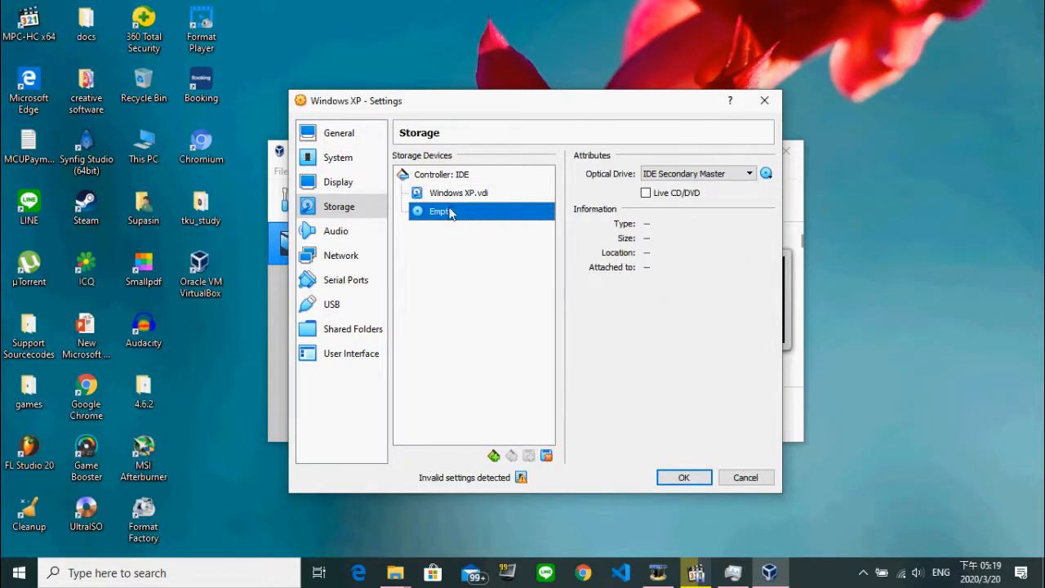
pyautogui.click(766, 173)
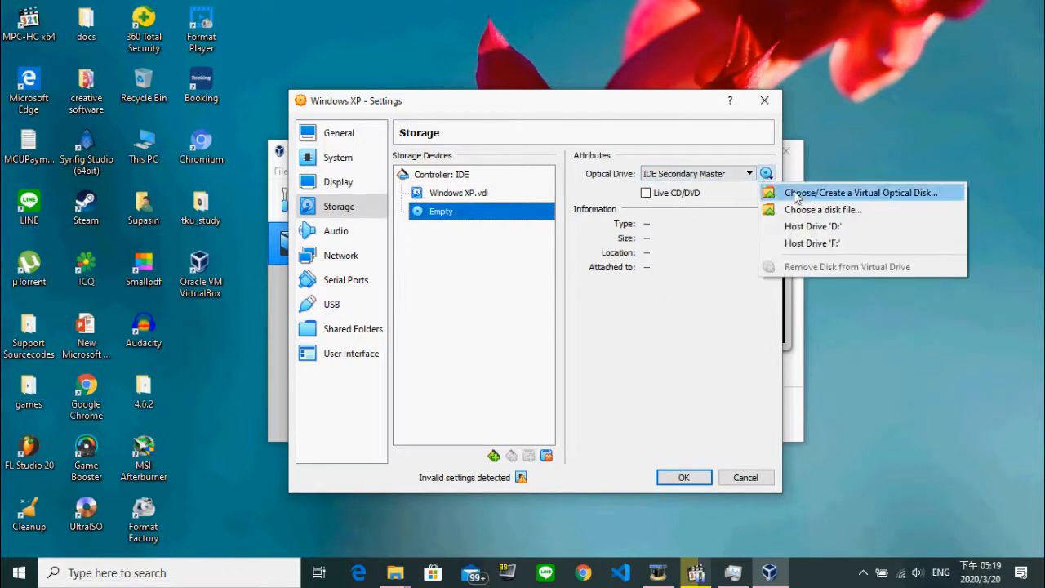
pyautogui.click(796, 193)
pyautogui.click(753, 191)
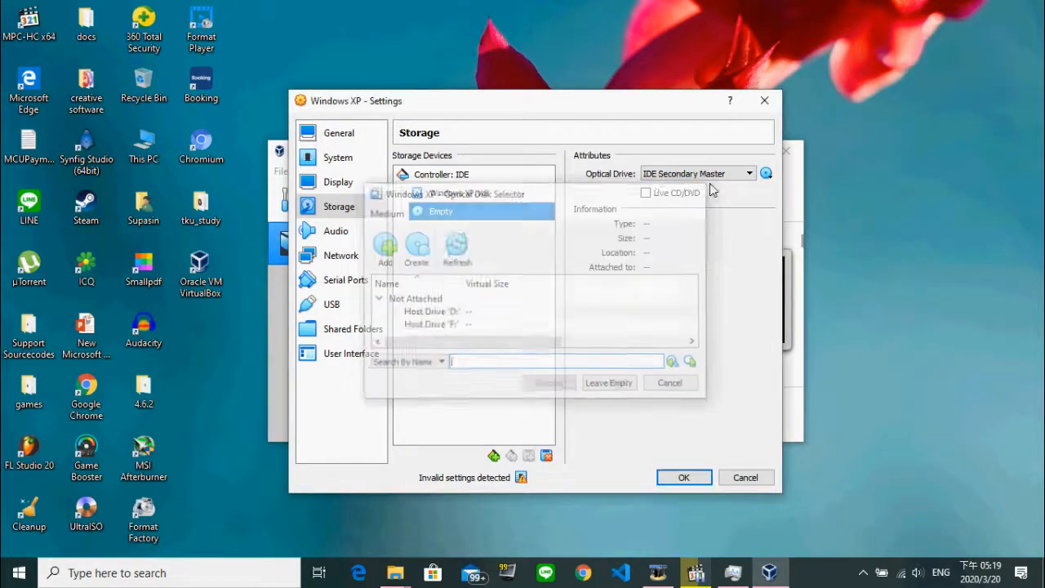
pyautogui.click(766, 174)
pyautogui.click(802, 209)
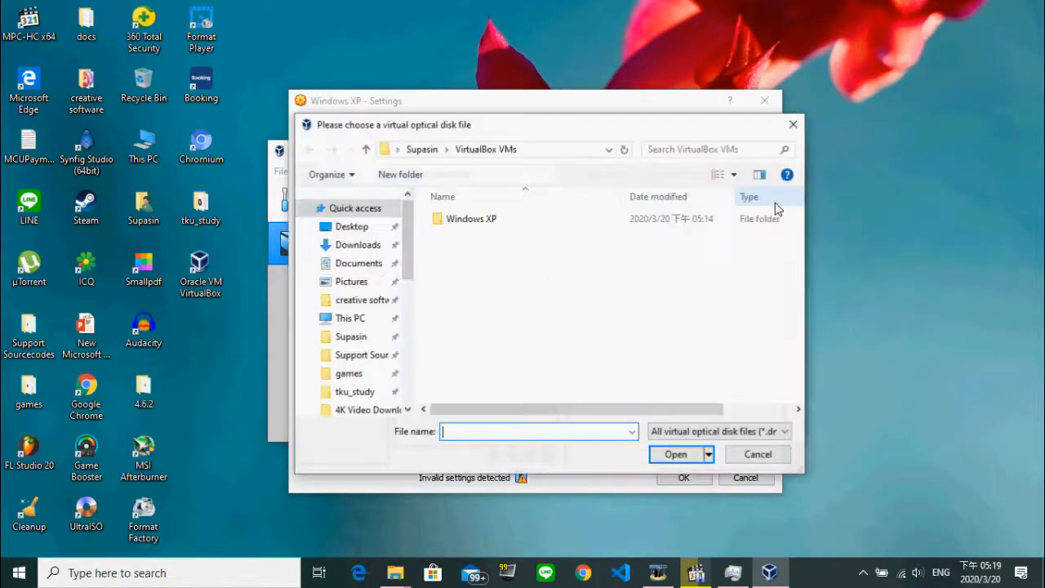
pyautogui.click(368, 244)
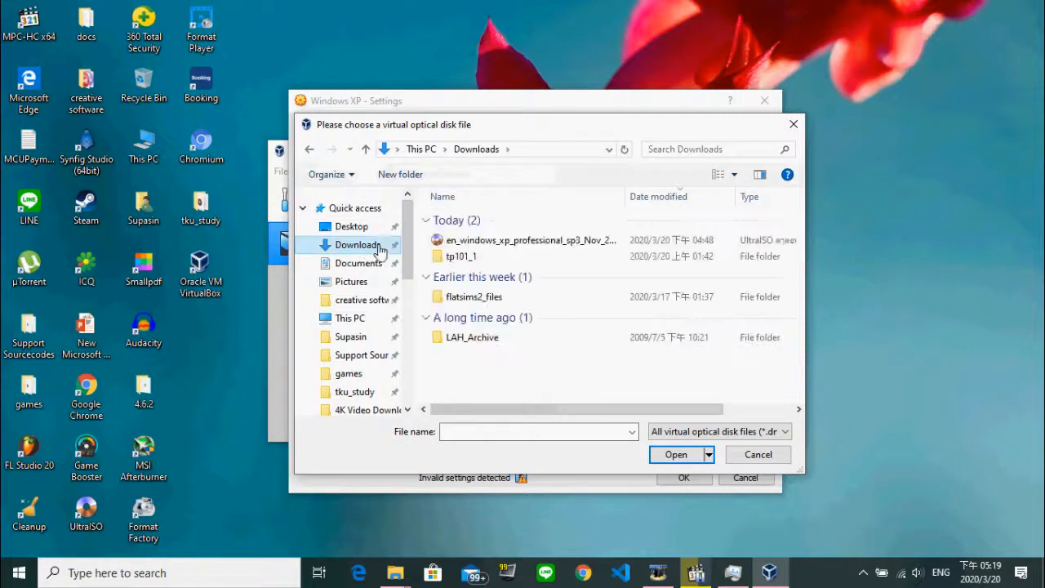
pyautogui.click(477, 242)
pyautogui.doubleClick(479, 242)
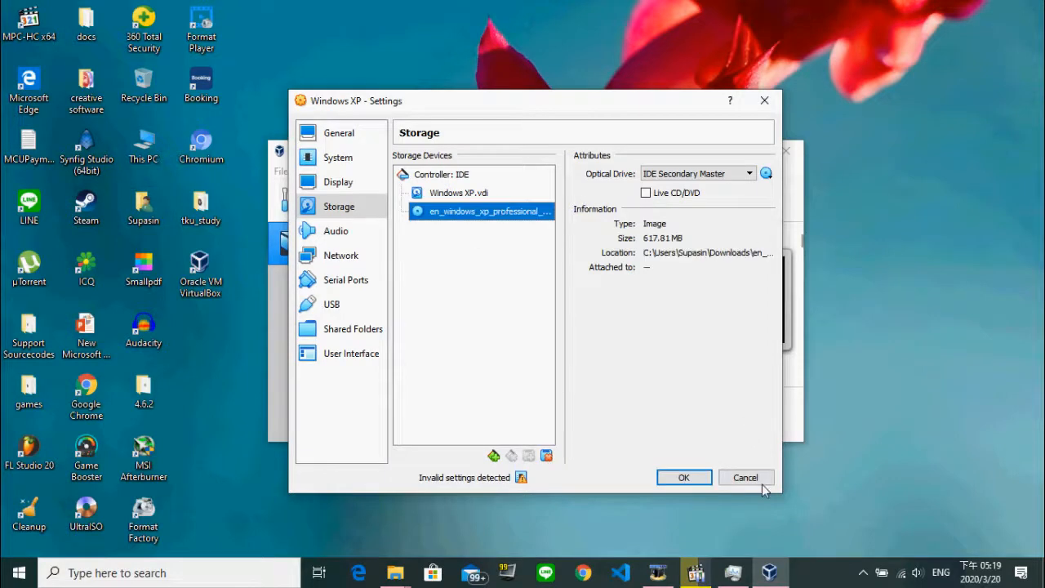
# Move the Windows XP Professional SP3 disc image from Downloads into the virtual folder on Local Disk (C:), and minimise File Explorer.
pyautogui.click(333, 186)
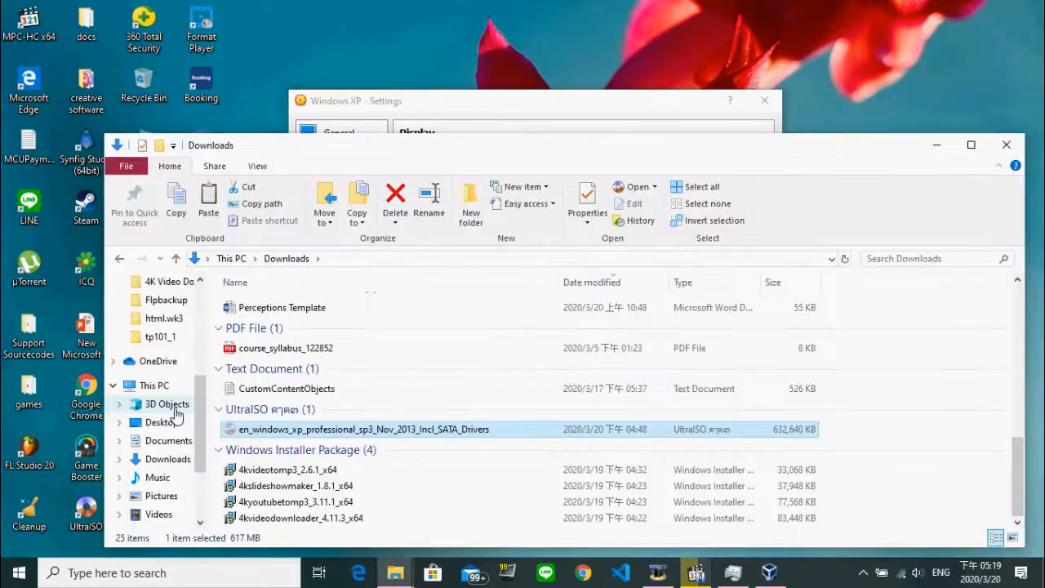
pyautogui.scroll(-2, 169, 457)
pyautogui.click(169, 459)
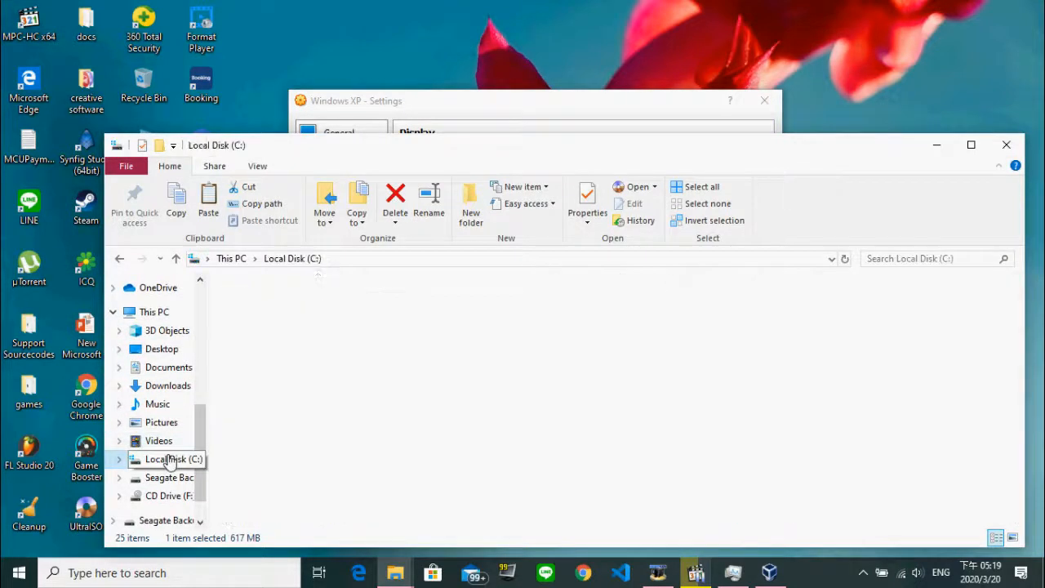
pyautogui.click(294, 470)
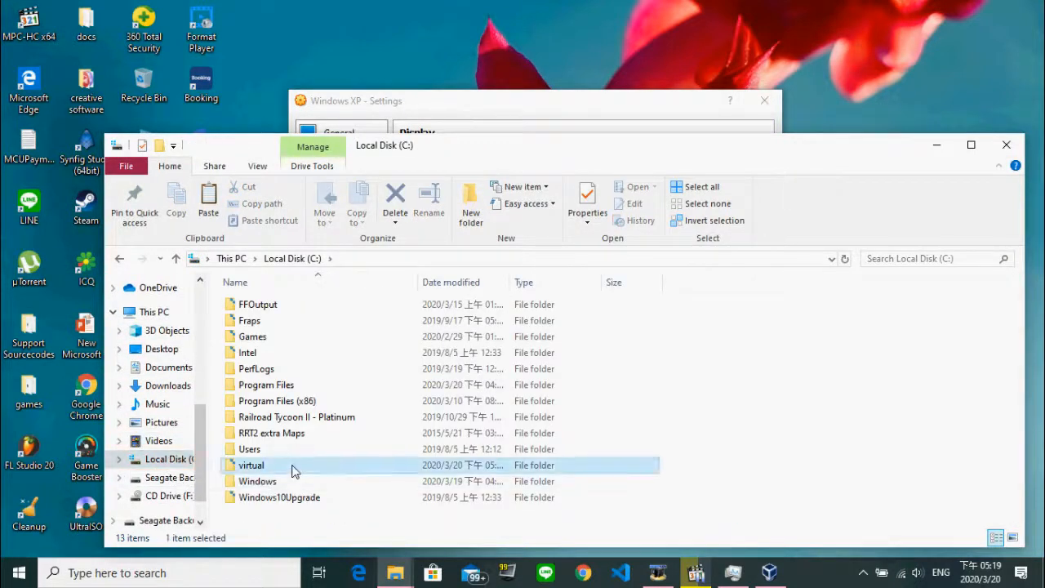
pyautogui.doubleClick(294, 471)
pyautogui.hotkey('ctrl', 'v')
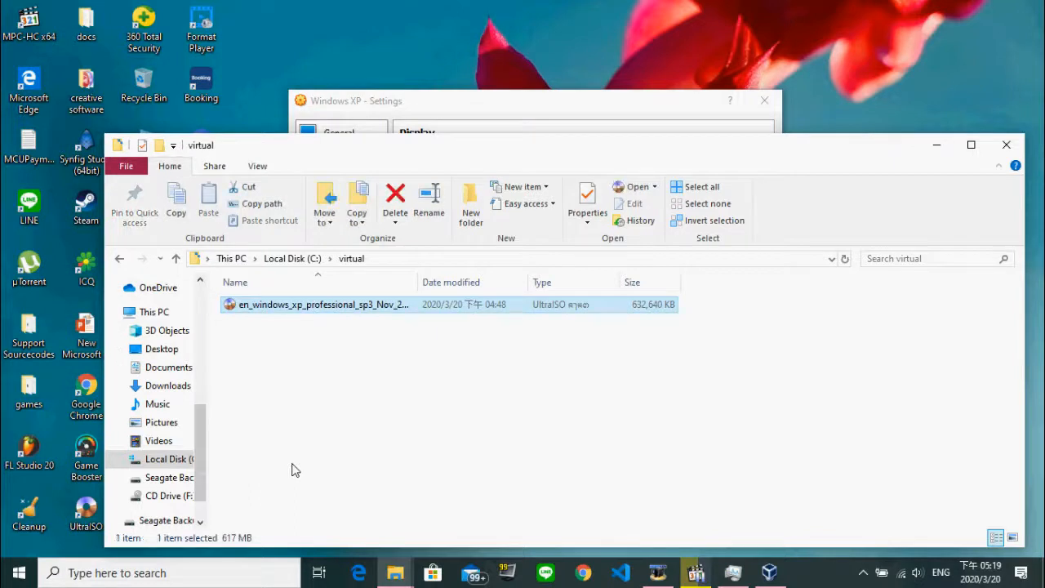
pyautogui.click(936, 144)
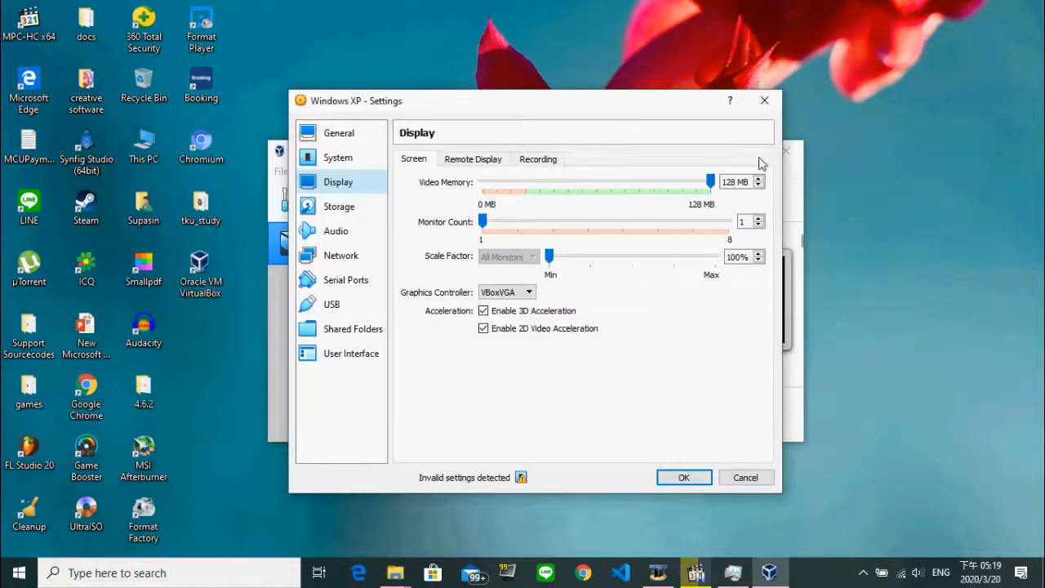
# Replace the disc in the machine's optical drive with the Windows XP Professional SP3 image from C:\virtual.
pyautogui.click(351, 210)
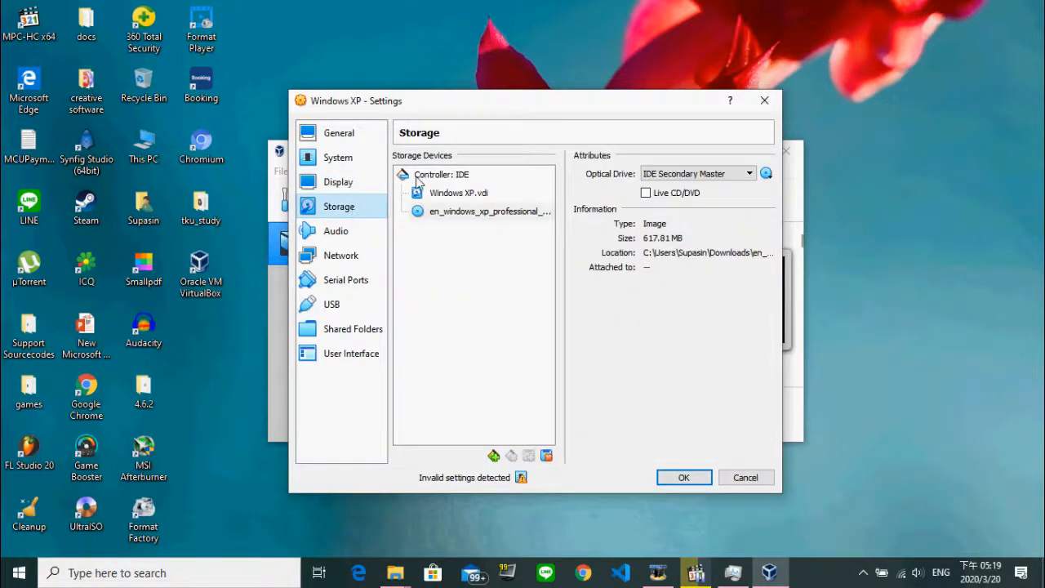
pyautogui.click(433, 180)
pyautogui.click(445, 213)
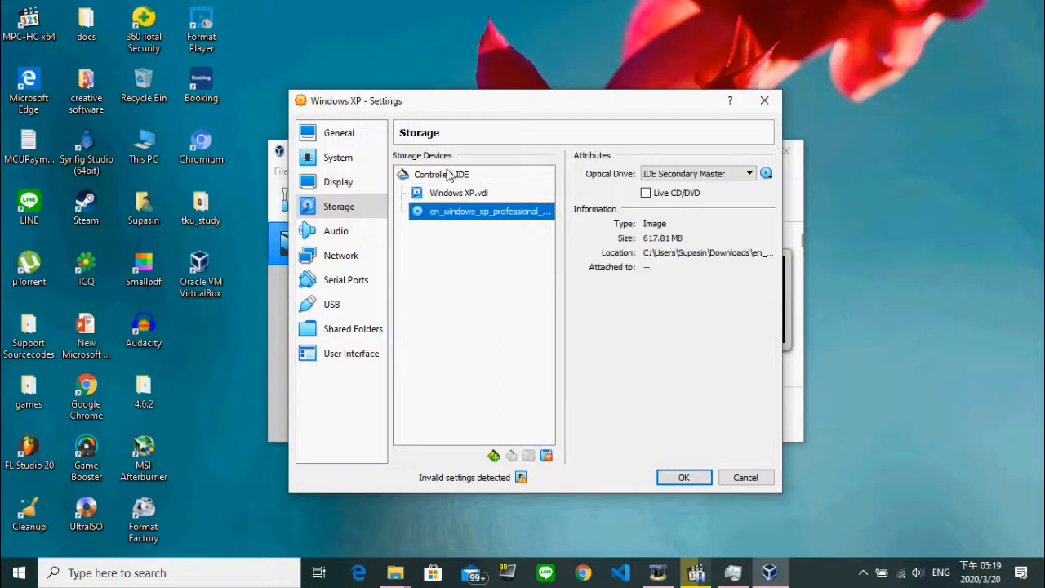
pyautogui.click(447, 175)
pyautogui.click(454, 214)
pyautogui.click(767, 174)
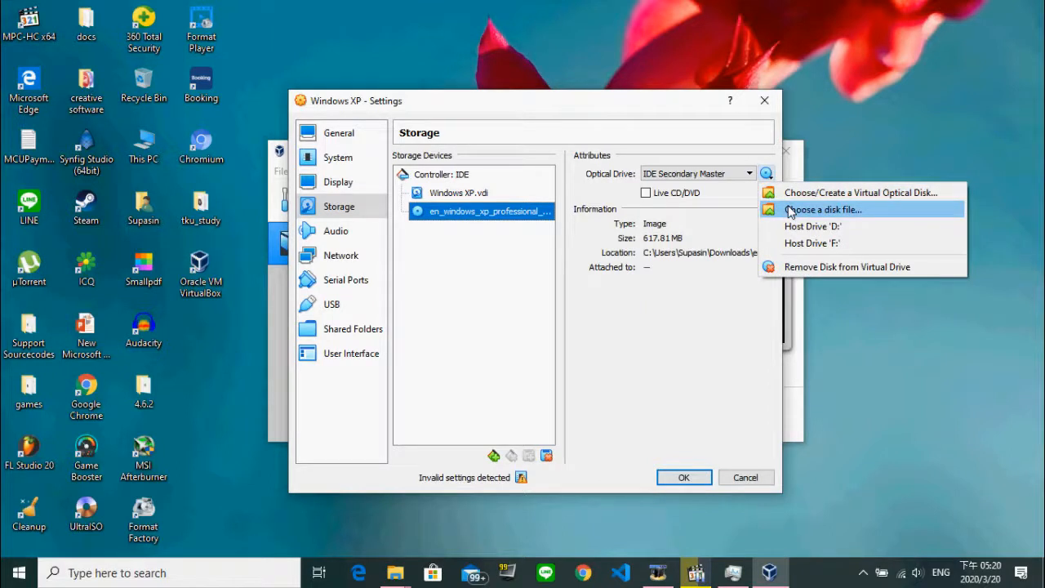
pyautogui.click(789, 211)
pyautogui.scroll(-1, 384, 349)
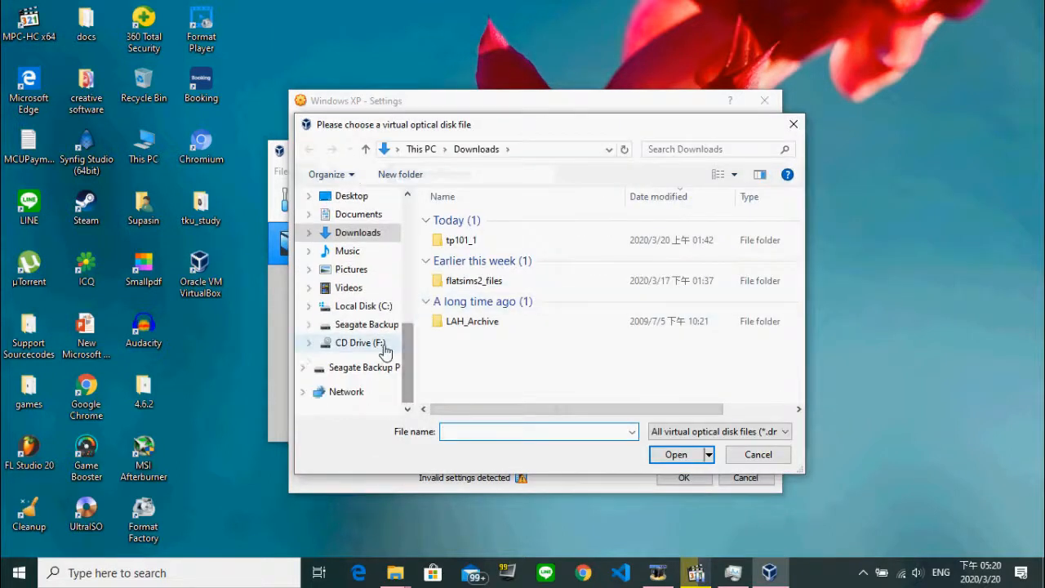
pyautogui.click(353, 326)
pyautogui.click(382, 310)
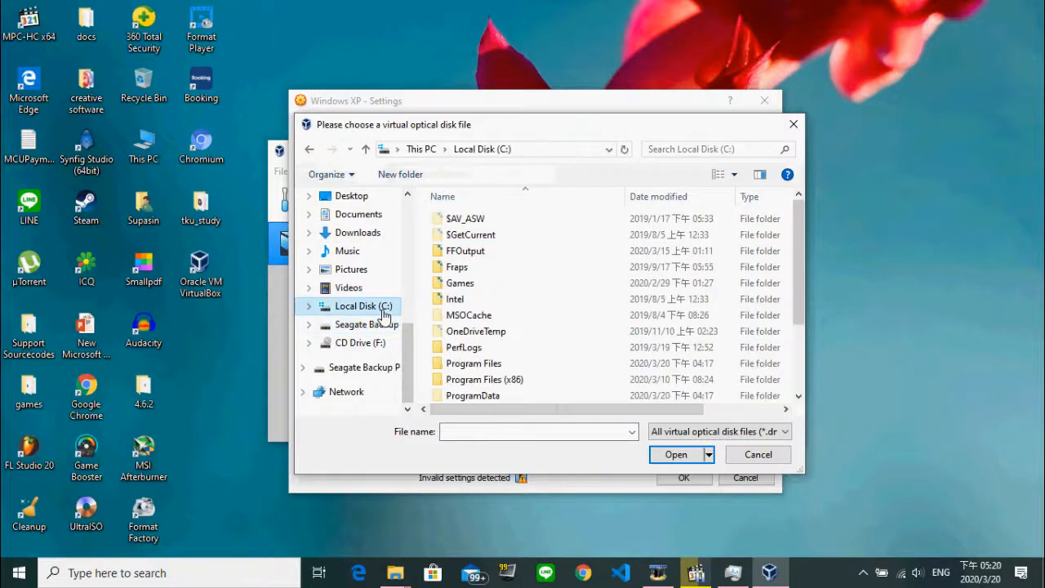
pyautogui.scroll(-2, 464, 299)
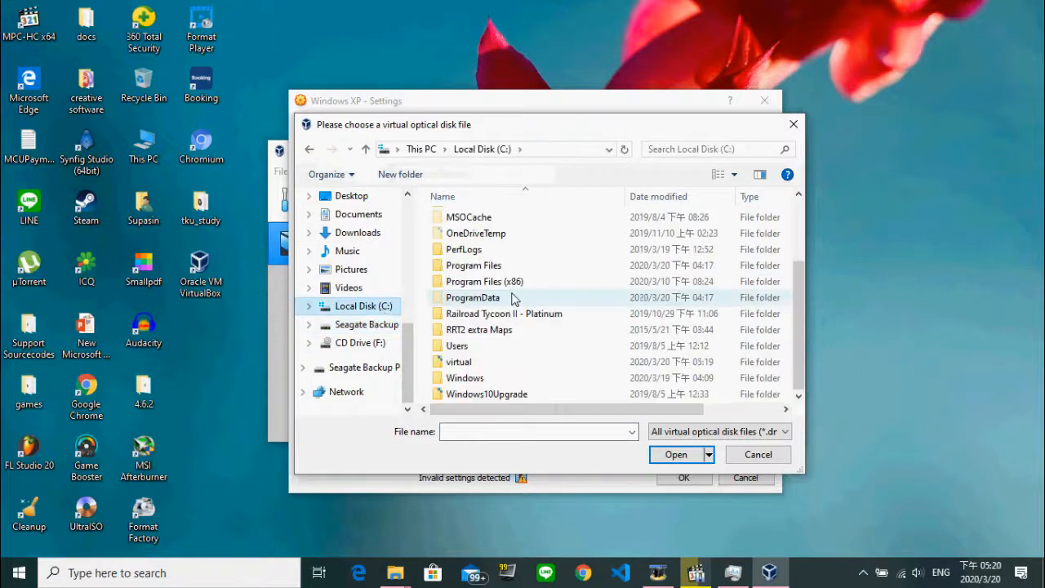
pyautogui.doubleClick(460, 363)
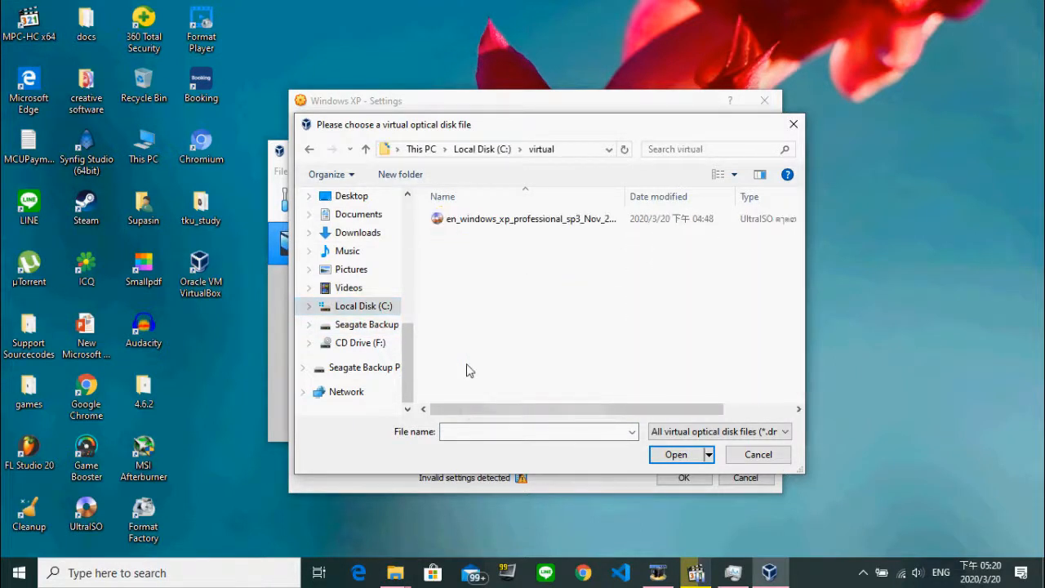
pyautogui.doubleClick(589, 222)
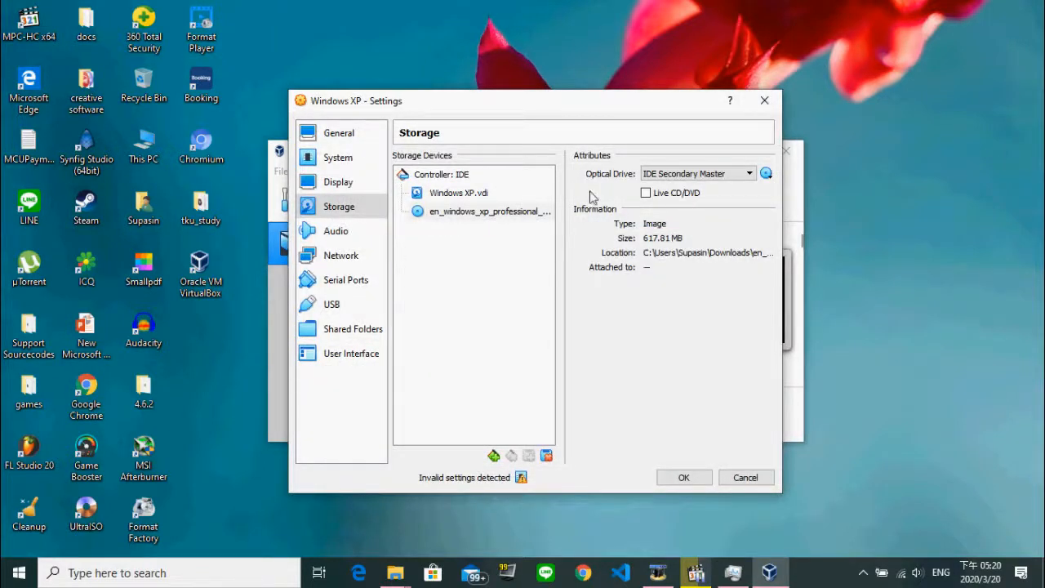
pyautogui.click(453, 211)
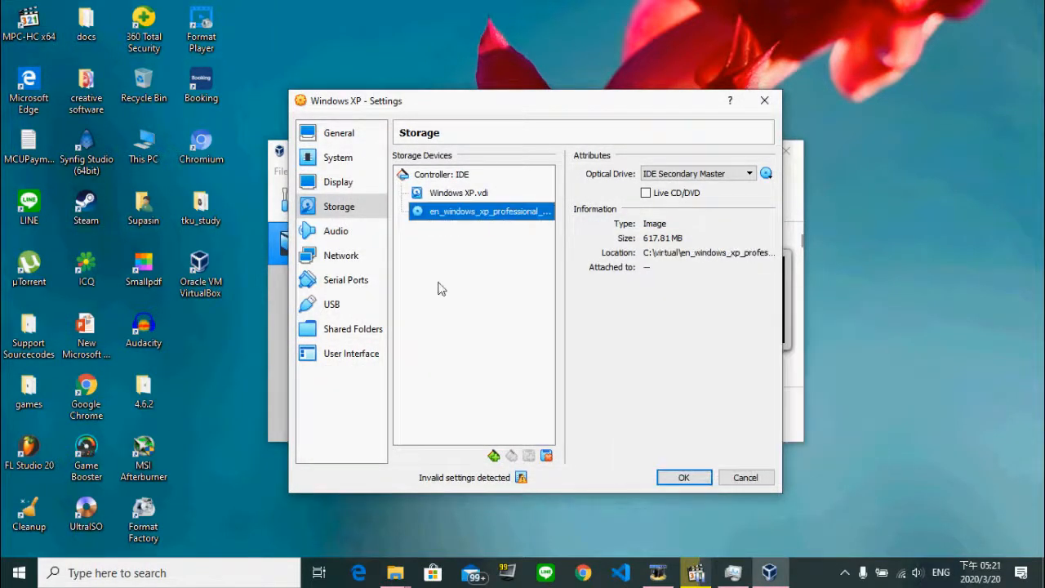
# Enable audio input for the machine, keeping Windows DirectSound as the host driver and ICH AC97 as the controller.
pyautogui.click(346, 235)
pyautogui.click(346, 211)
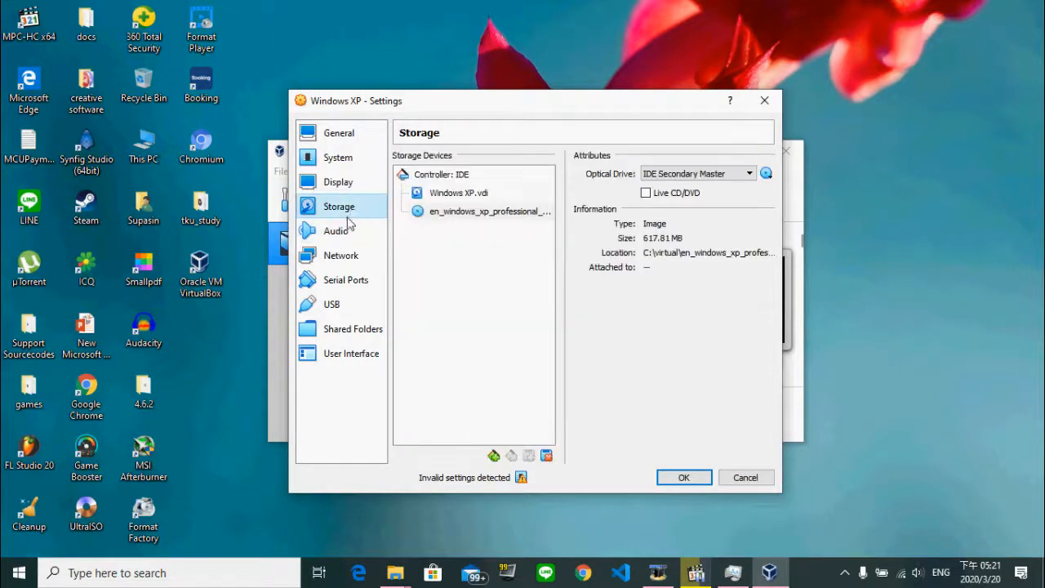
pyautogui.click(342, 233)
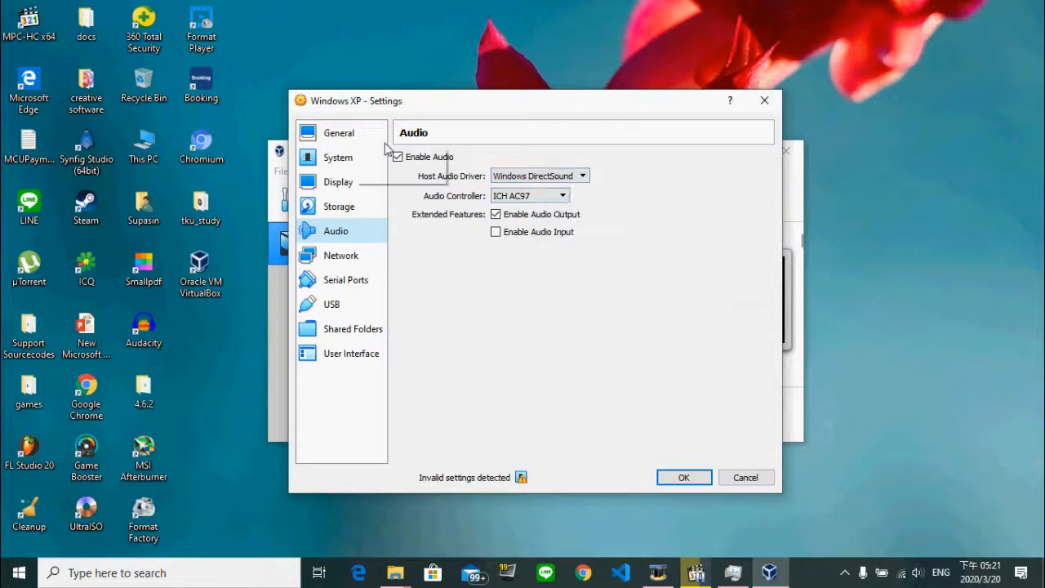
pyautogui.click(495, 232)
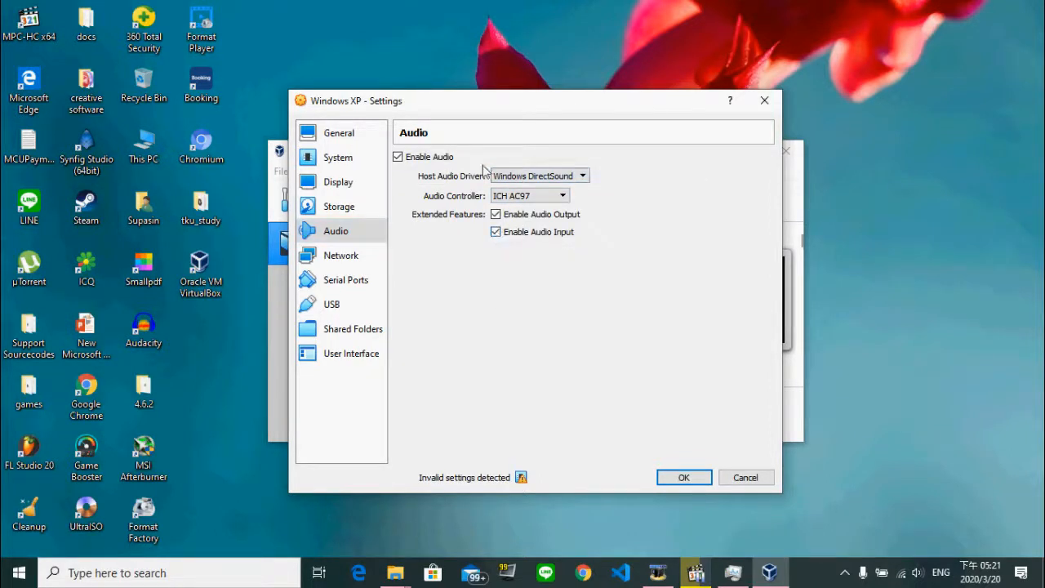
pyautogui.click(560, 178)
pyautogui.click(626, 177)
pyautogui.click(542, 198)
pyautogui.click(380, 255)
# Examine the settings of the four network adapters, the four serial ports and the USB controller.
pyautogui.click(359, 255)
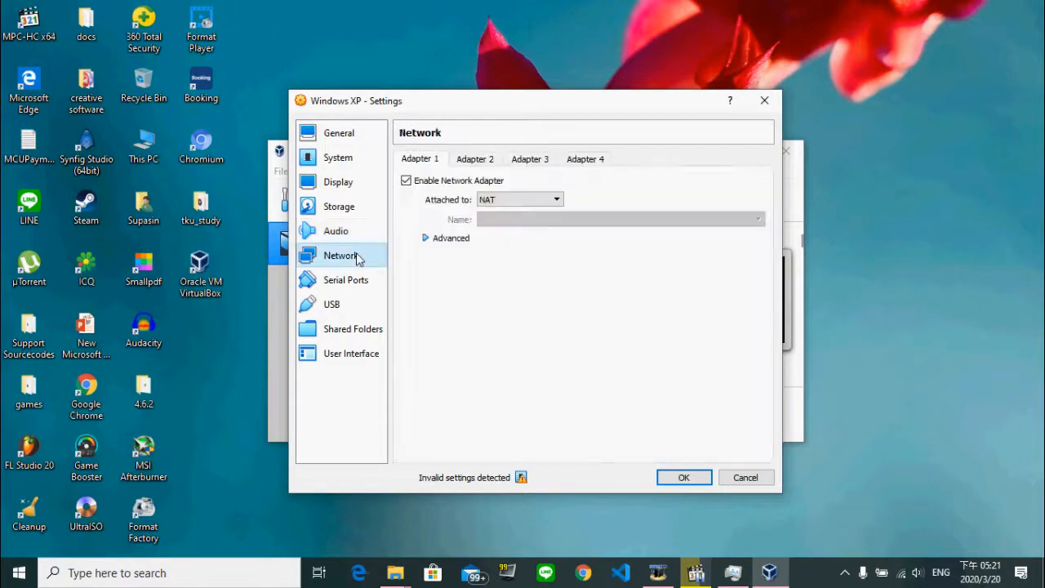
pyautogui.click(486, 163)
pyautogui.click(529, 161)
pyautogui.click(576, 162)
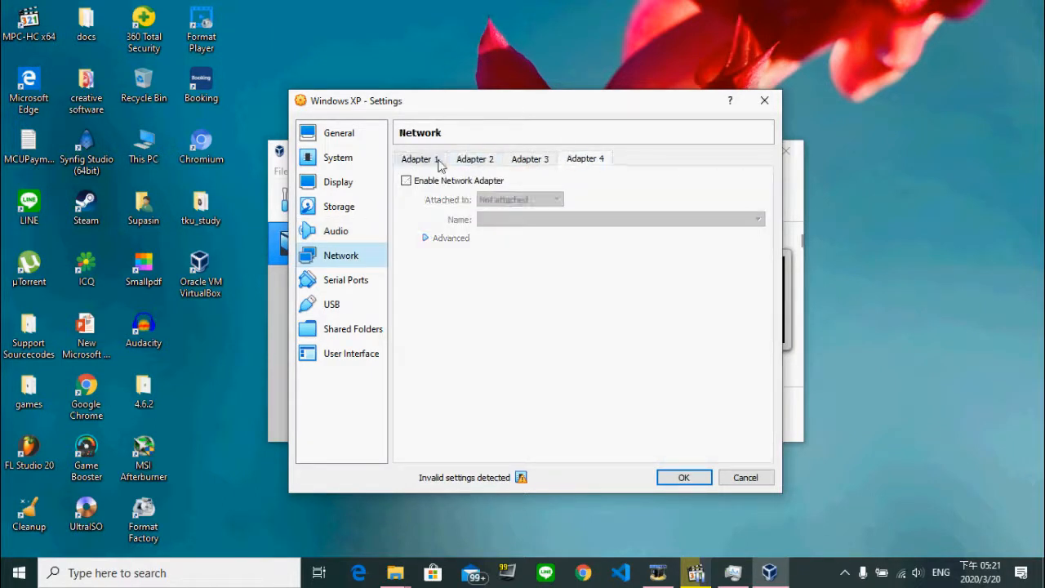
pyautogui.click(431, 163)
pyautogui.click(347, 282)
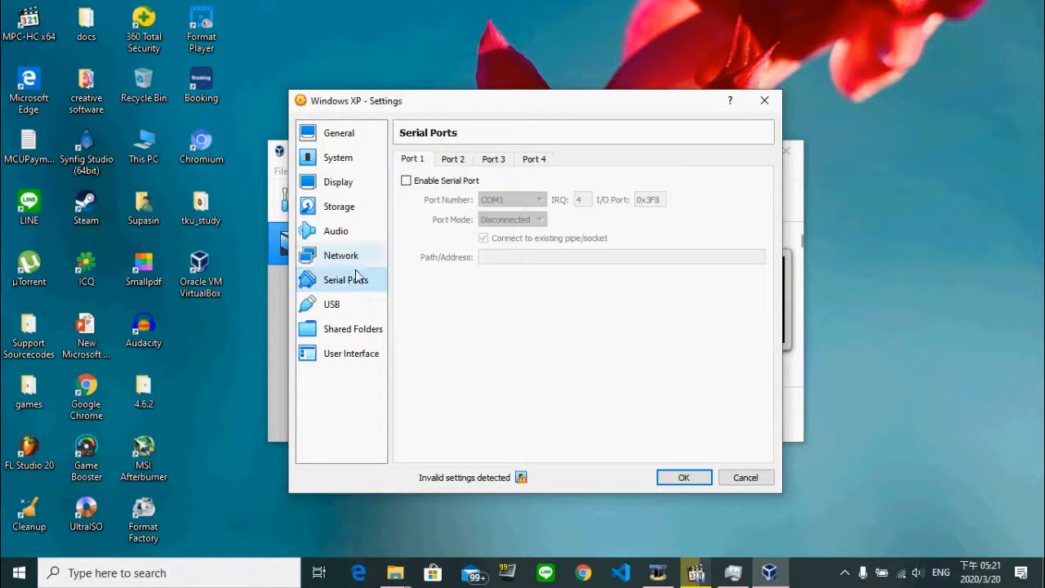
pyautogui.click(455, 161)
pyautogui.click(493, 161)
pyautogui.click(534, 161)
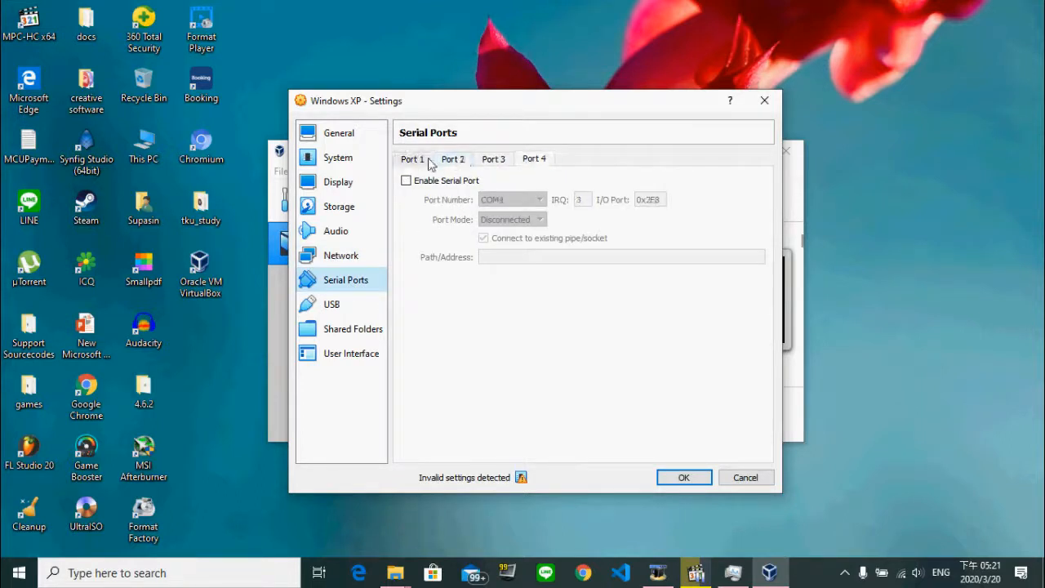
pyautogui.click(412, 161)
pyautogui.click(351, 315)
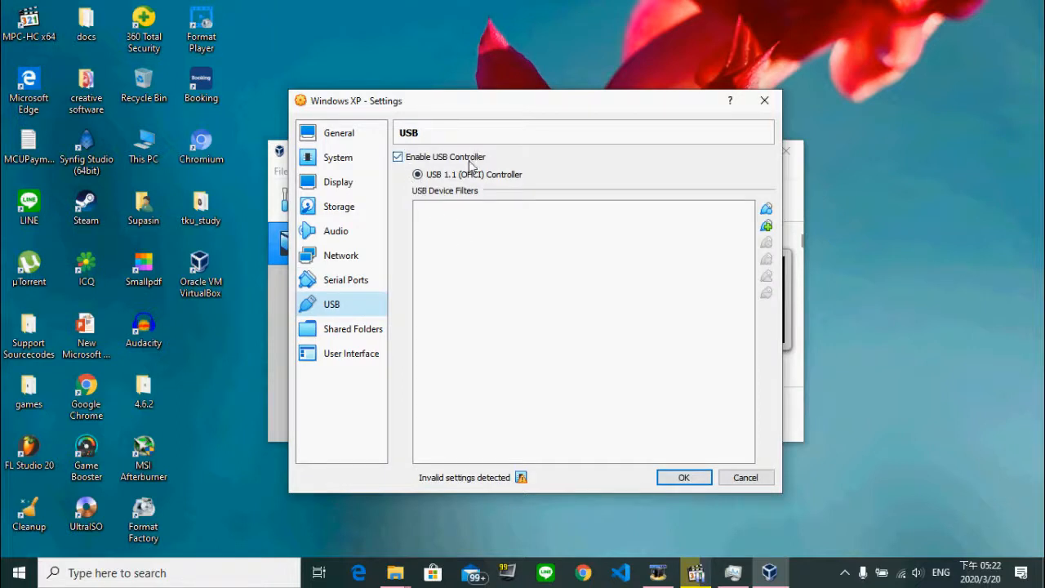
# Start a new shared folder for the machine and choose C:\virtual as its folder path.
pyautogui.click(343, 329)
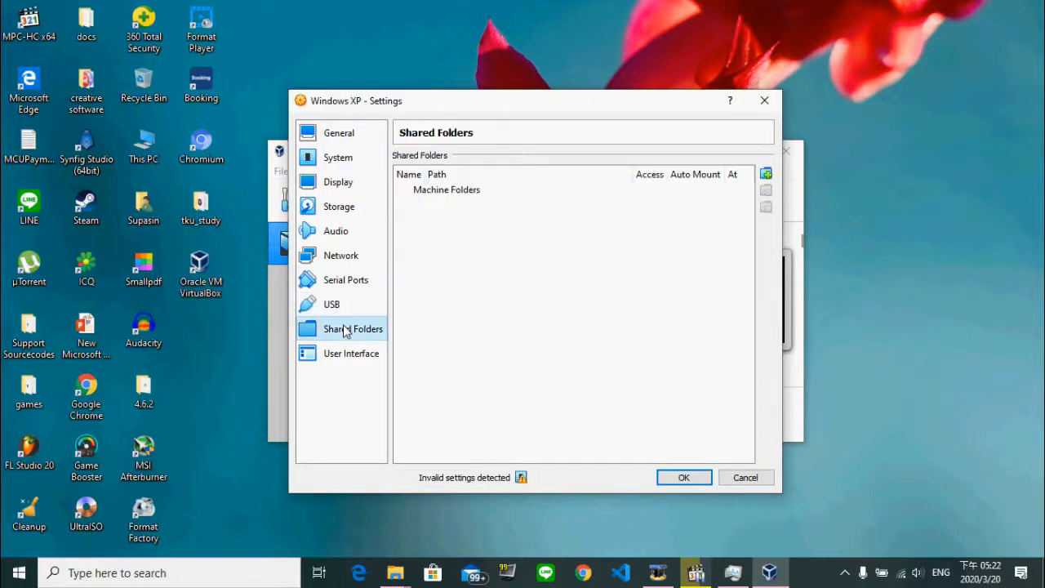
pyautogui.click(482, 193)
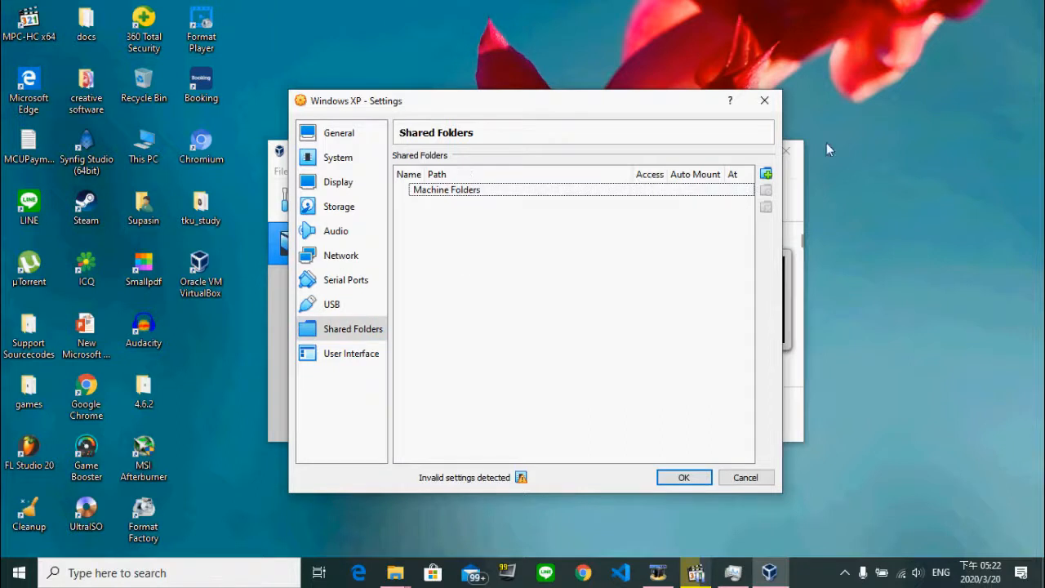
pyautogui.click(766, 174)
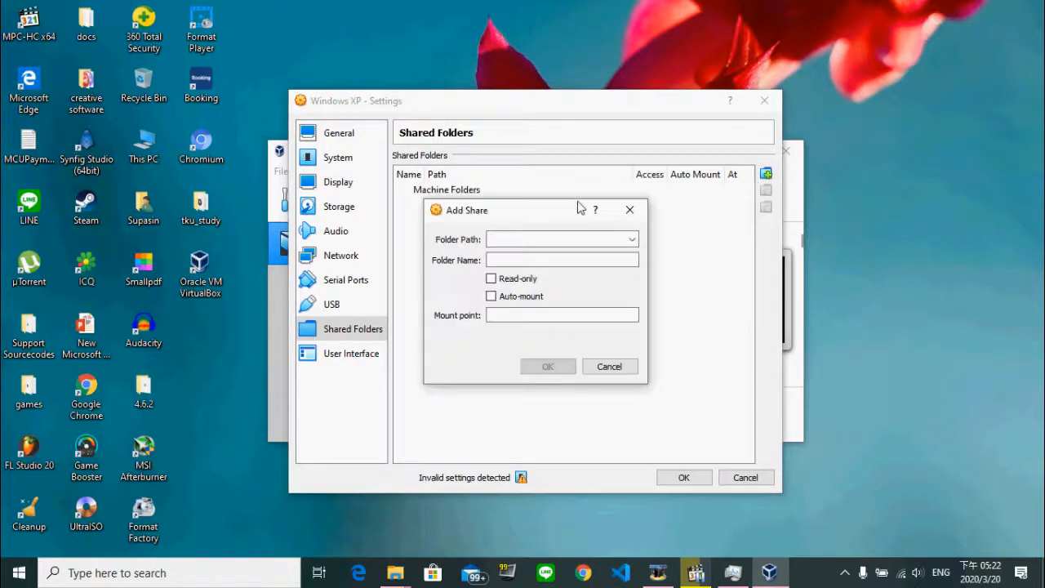
pyautogui.click(632, 239)
pyautogui.click(553, 267)
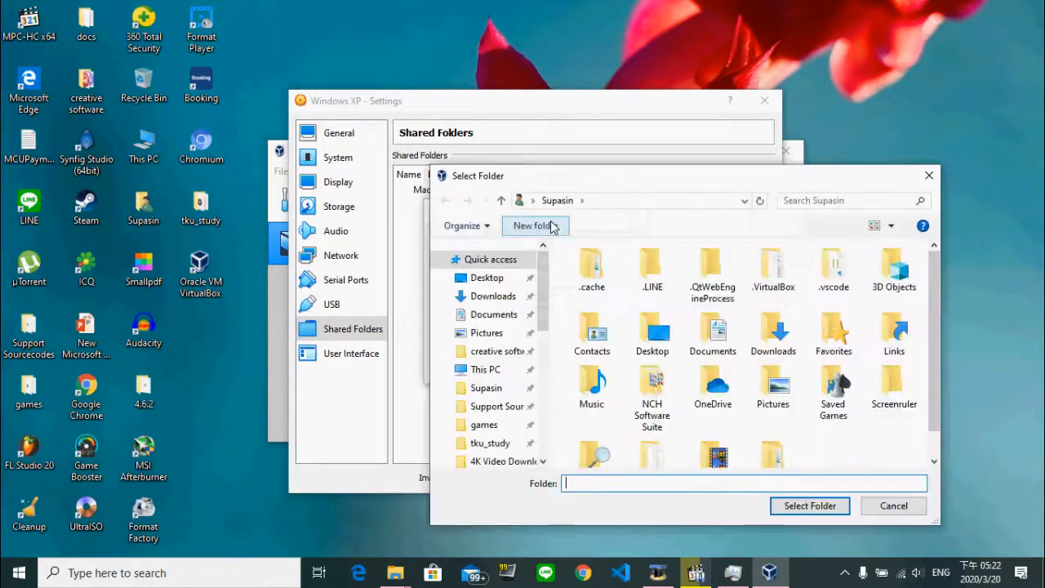
pyautogui.moveTo(545, 294); pyautogui.dragTo(545, 416)
pyautogui.click(521, 362)
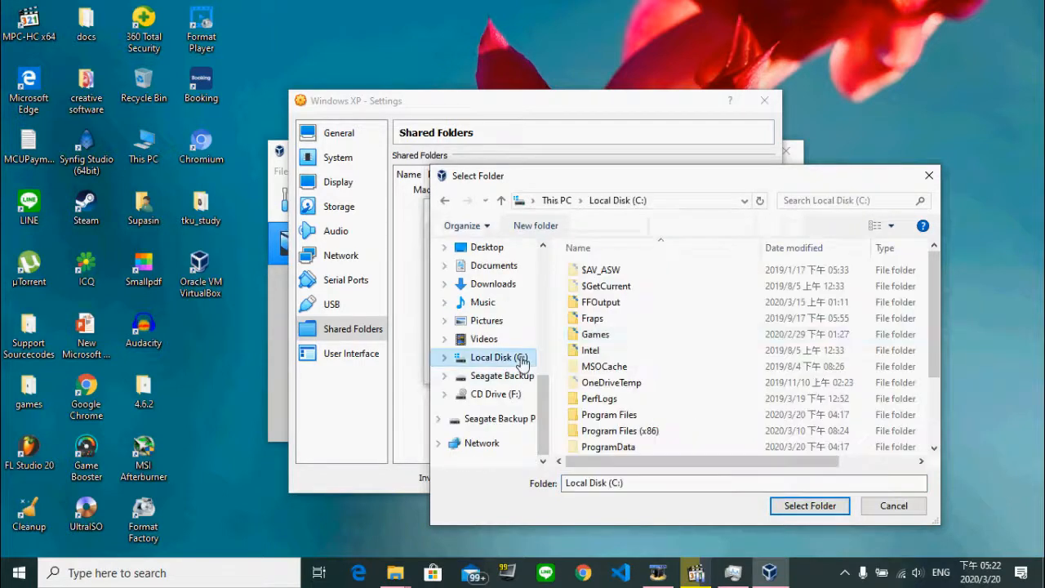
pyautogui.scroll(-2, 571, 351)
pyautogui.doubleClick(594, 413)
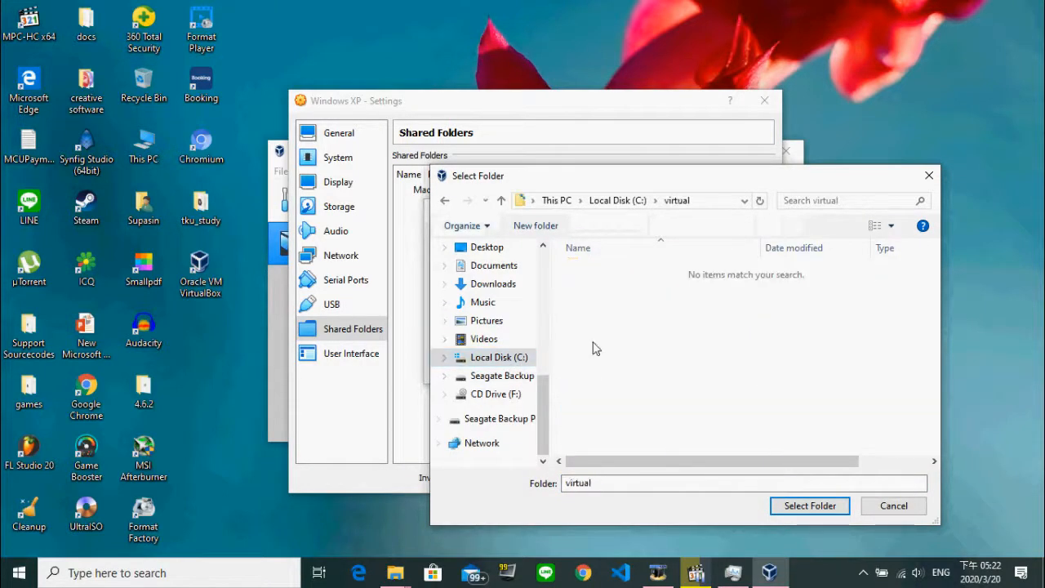
pyautogui.click(795, 505)
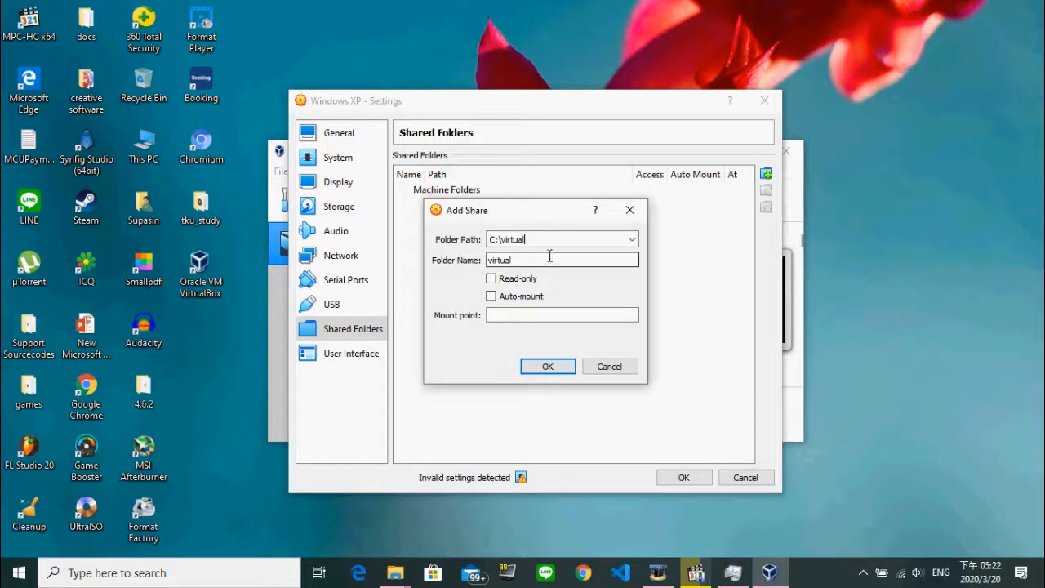
# Enable auto-mount for the virtual share, leave its mount point empty and add it to the machine folders.
pyautogui.click(534, 302)
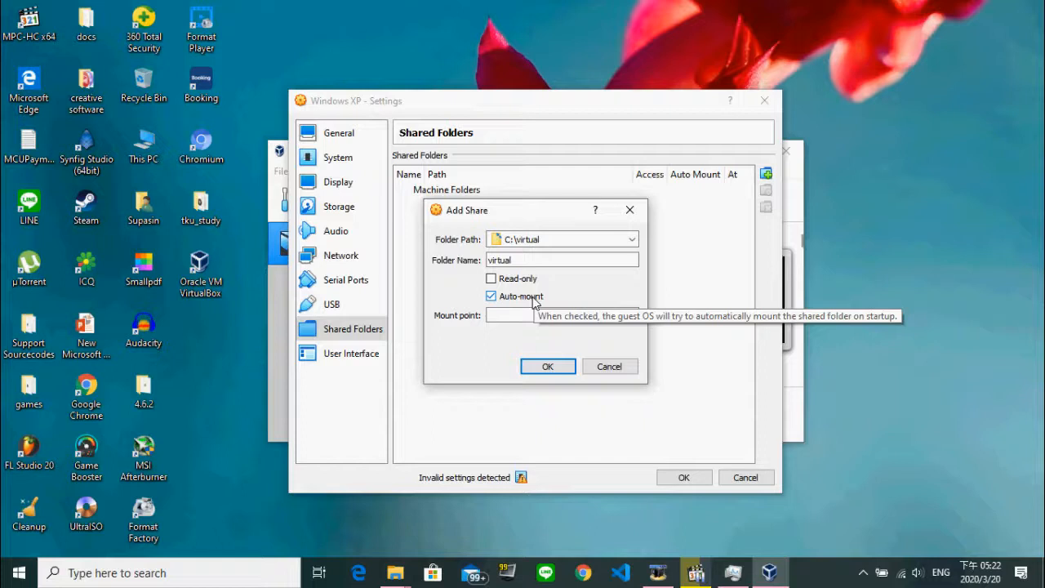
pyautogui.click(588, 319)
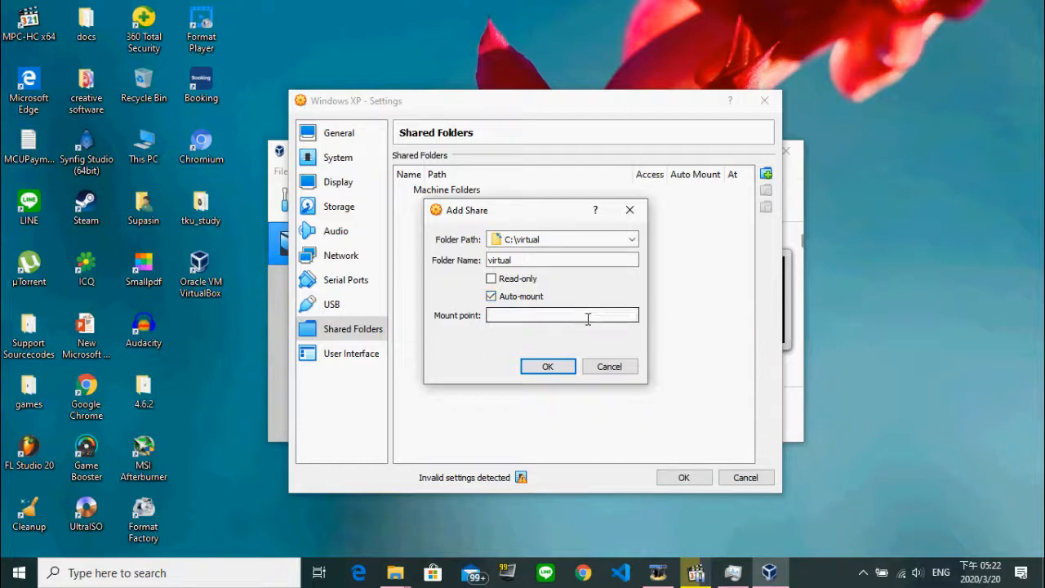
pyautogui.click(566, 368)
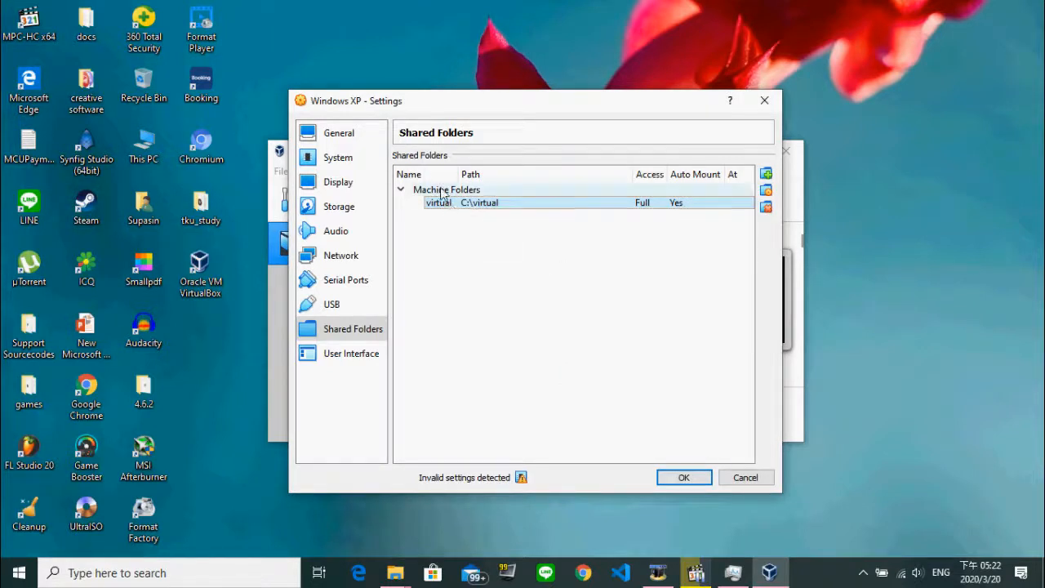
# Check the machine's User Interface settings and save the Windows XP configuration.
pyautogui.click(350, 357)
pyautogui.click(351, 330)
pyautogui.click(352, 354)
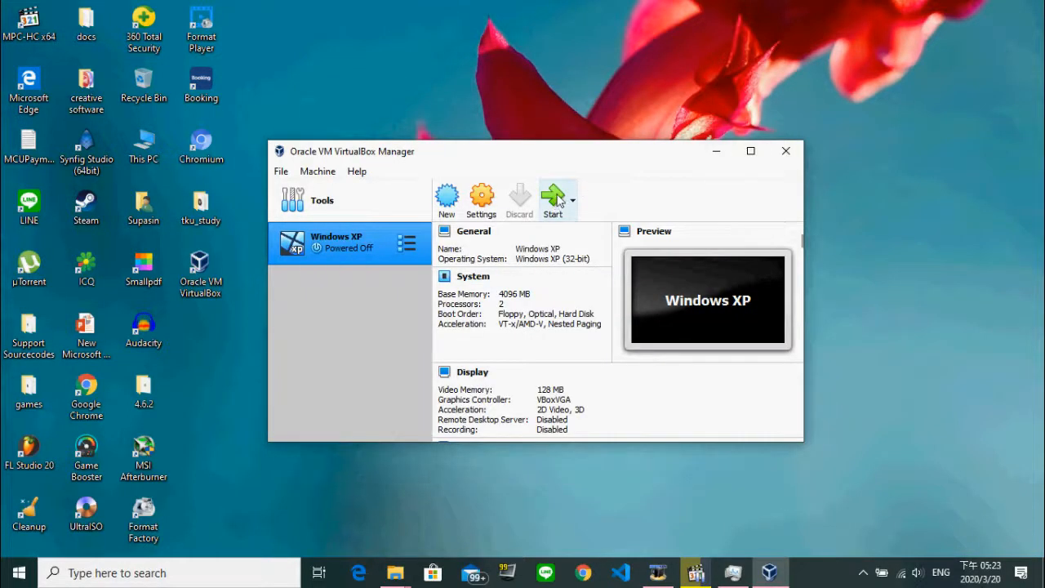
# Start the Windows XP virtual machine with the Normal Start option.
pyautogui.click(750, 150)
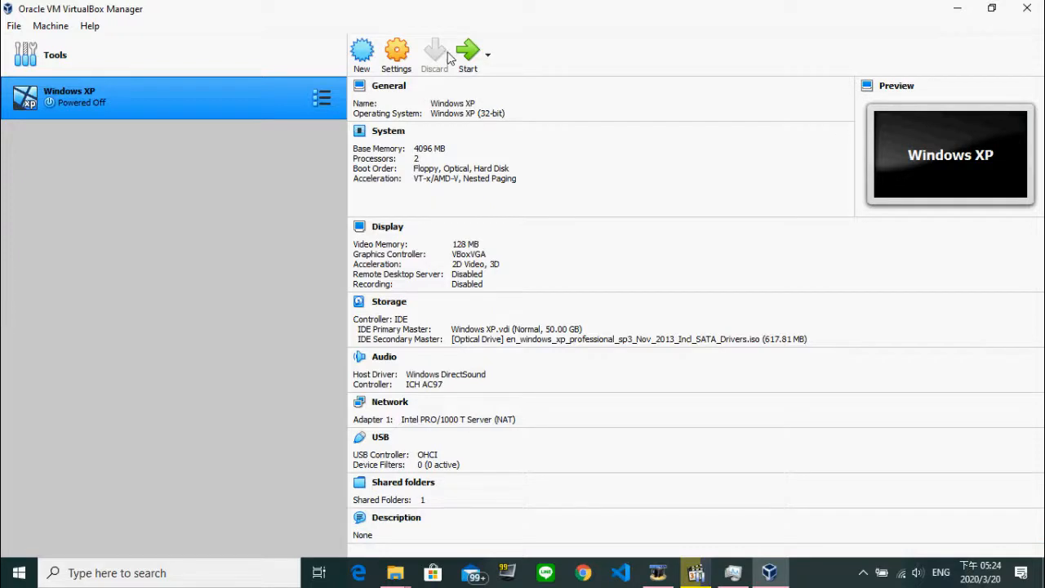
pyautogui.click(488, 55)
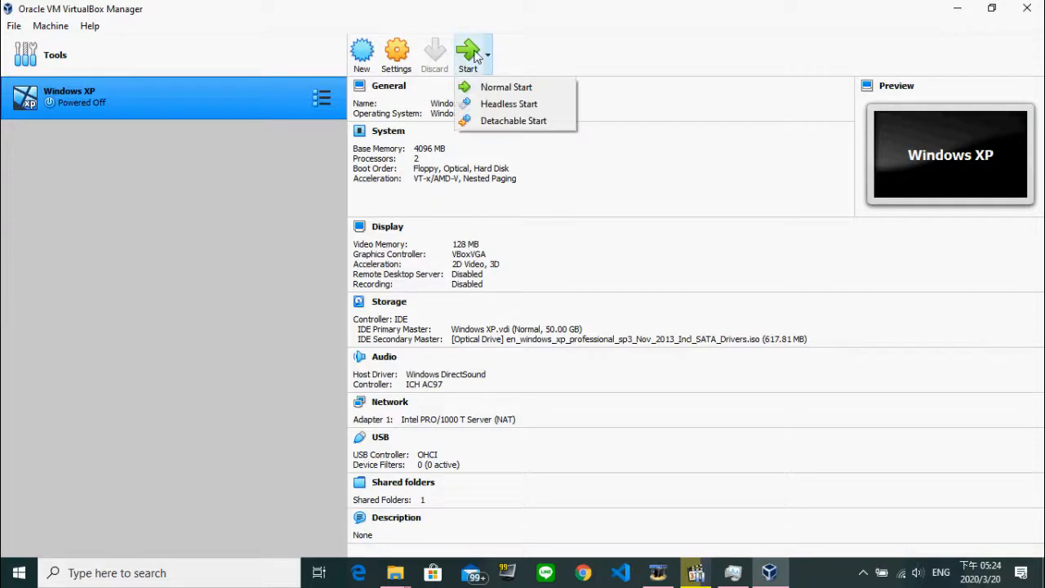
pyautogui.click(476, 56)
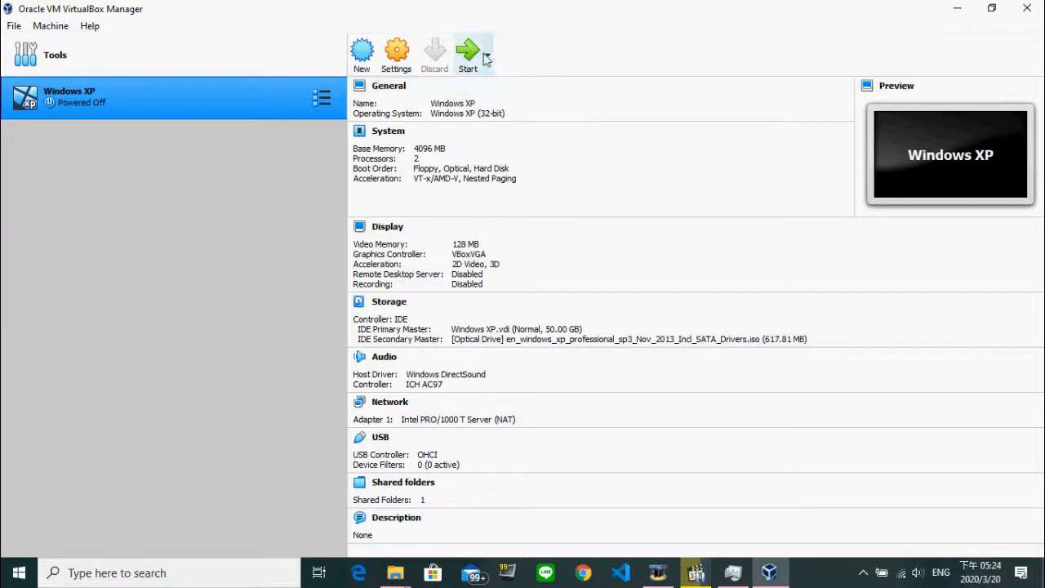
pyautogui.click(487, 56)
pyautogui.click(493, 87)
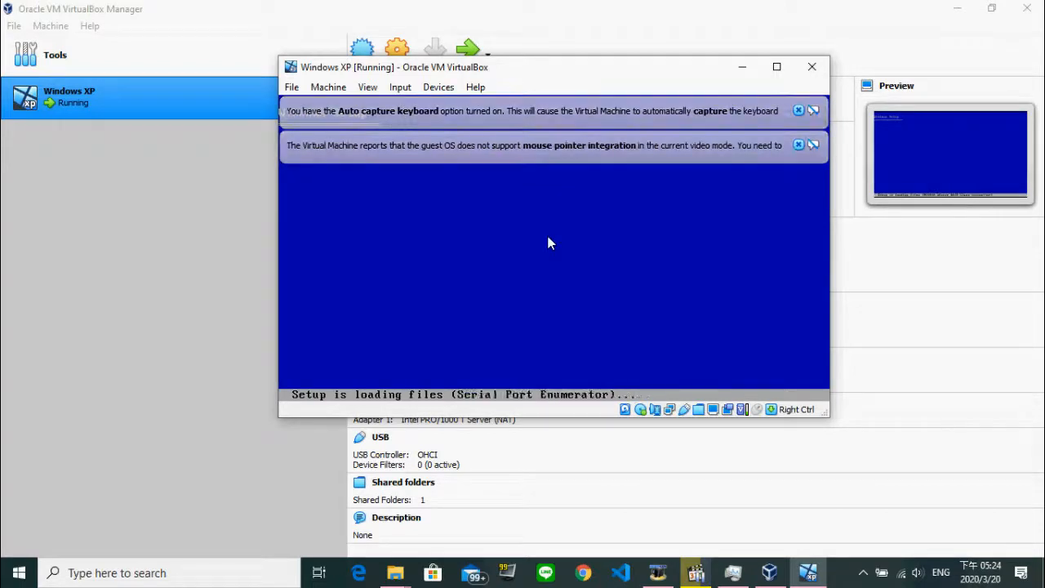
# Dismiss the keyboard capture and mouse integration notices, and decline capturing the mouse inside the machine.
pyautogui.click(798, 111)
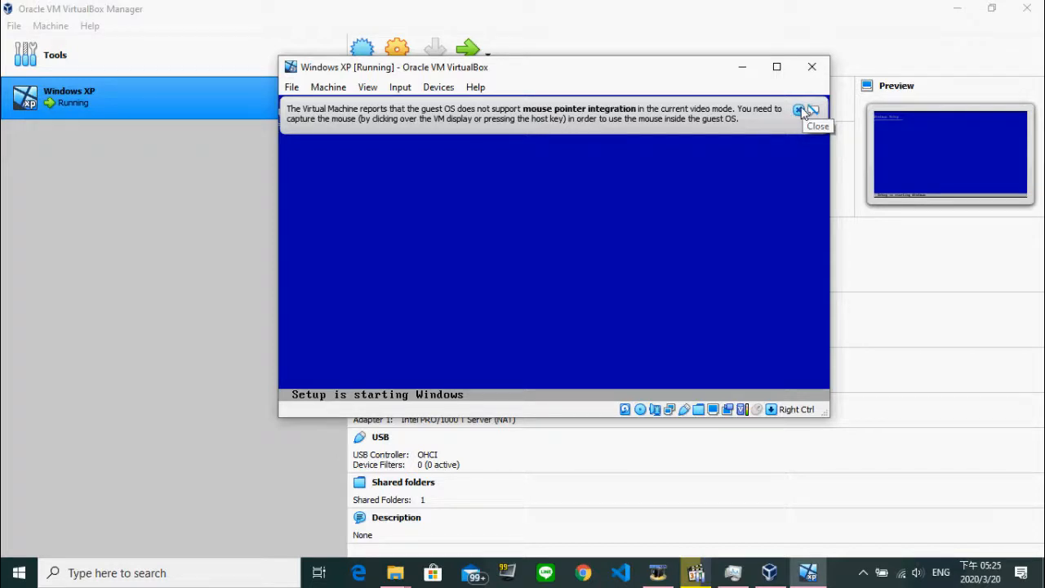
pyautogui.click(801, 110)
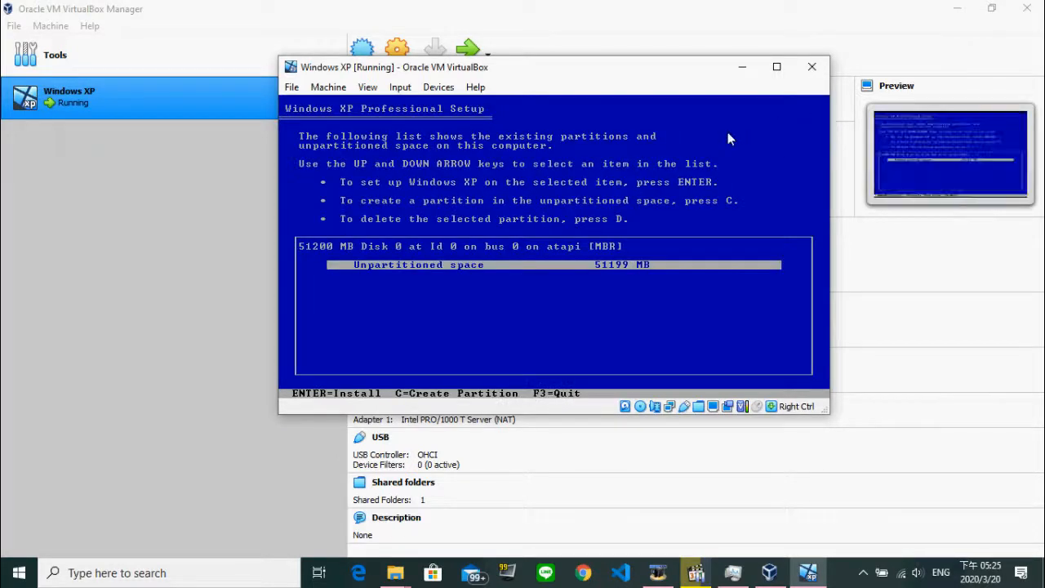
pyautogui.click(723, 159)
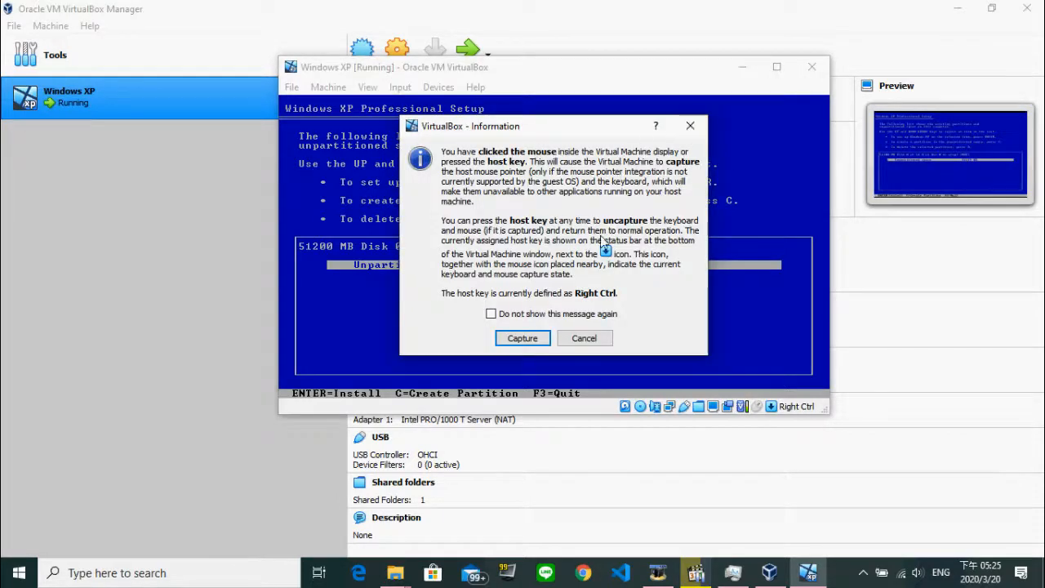
pyautogui.click(690, 127)
# Set up Windows XP on the unpartitioned space and format the new partition with the NTFS file system.
pyautogui.press('Return')
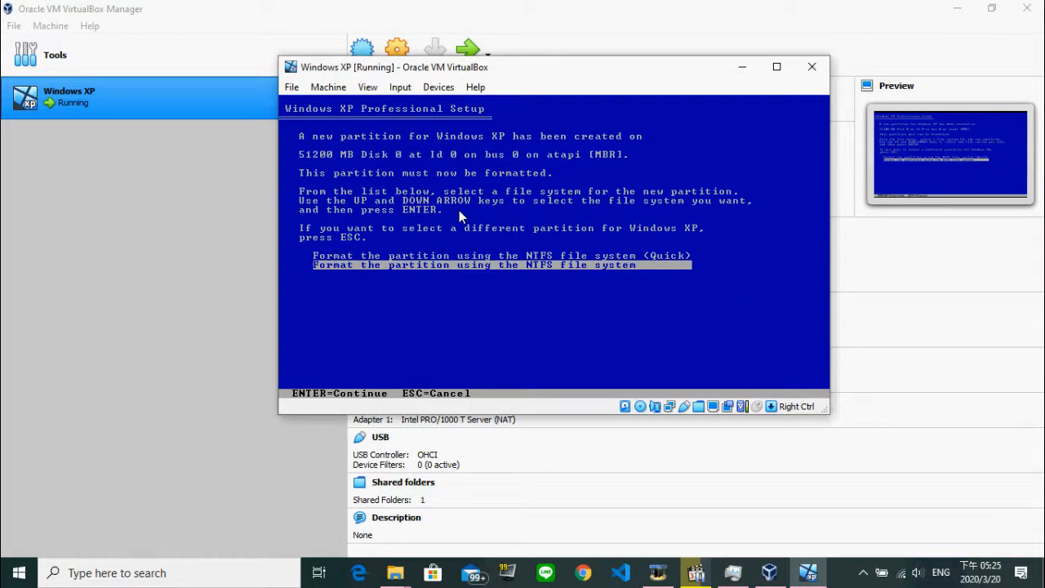
pyautogui.press('Return')
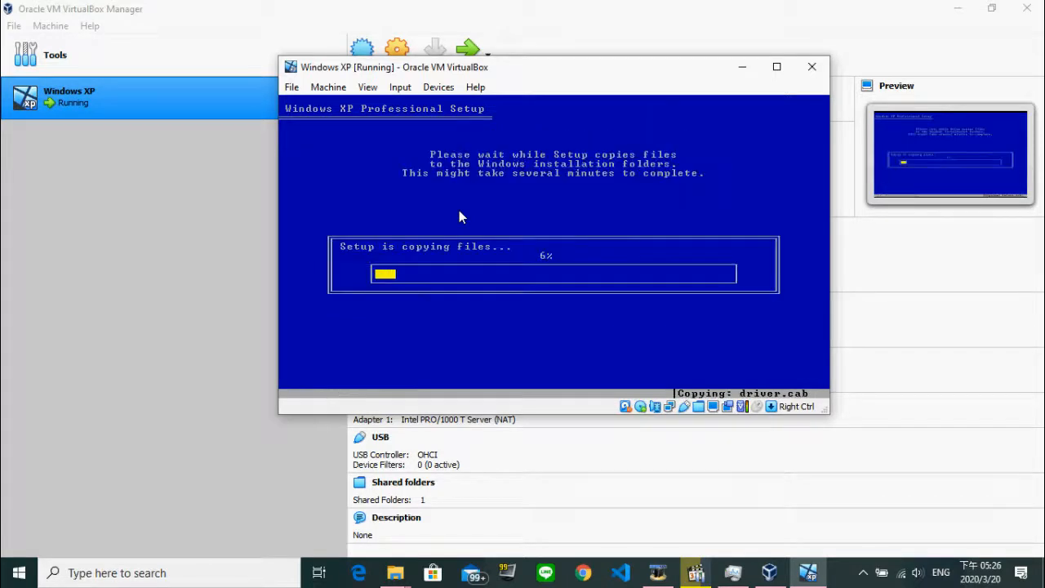
pyautogui.click(603, 338)
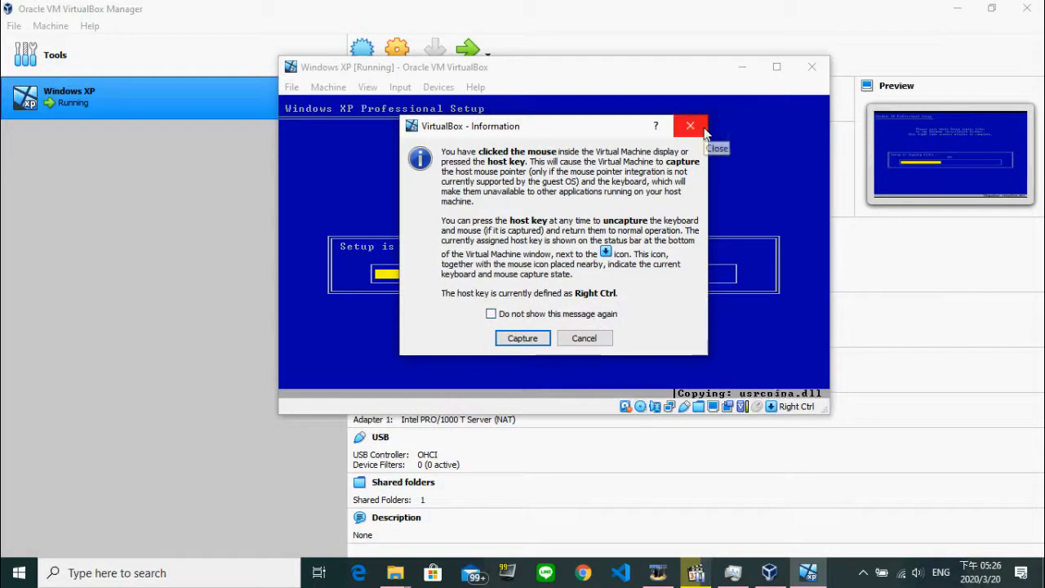
pyautogui.click(583, 338)
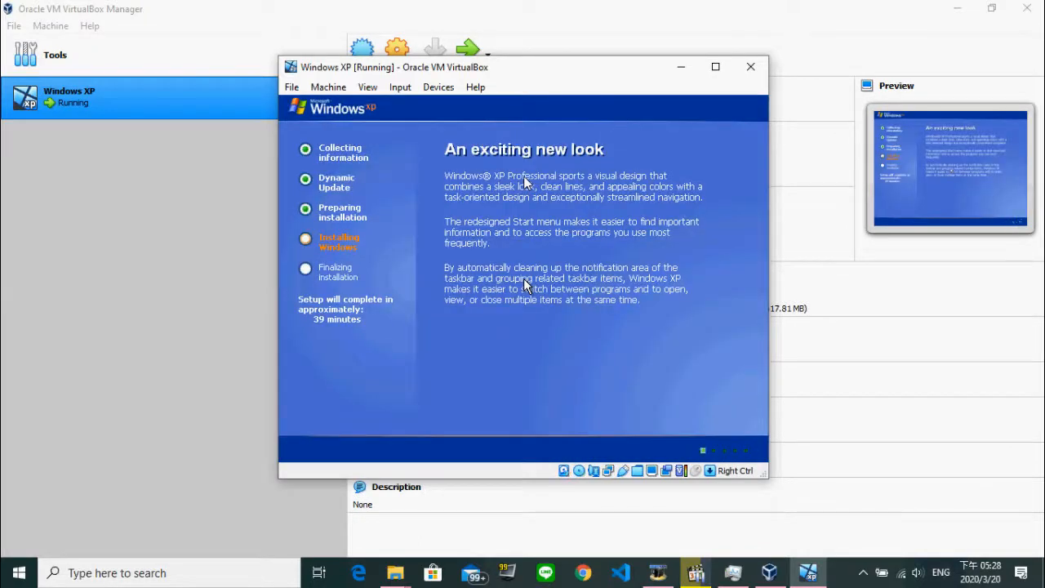
pyautogui.click(658, 572)
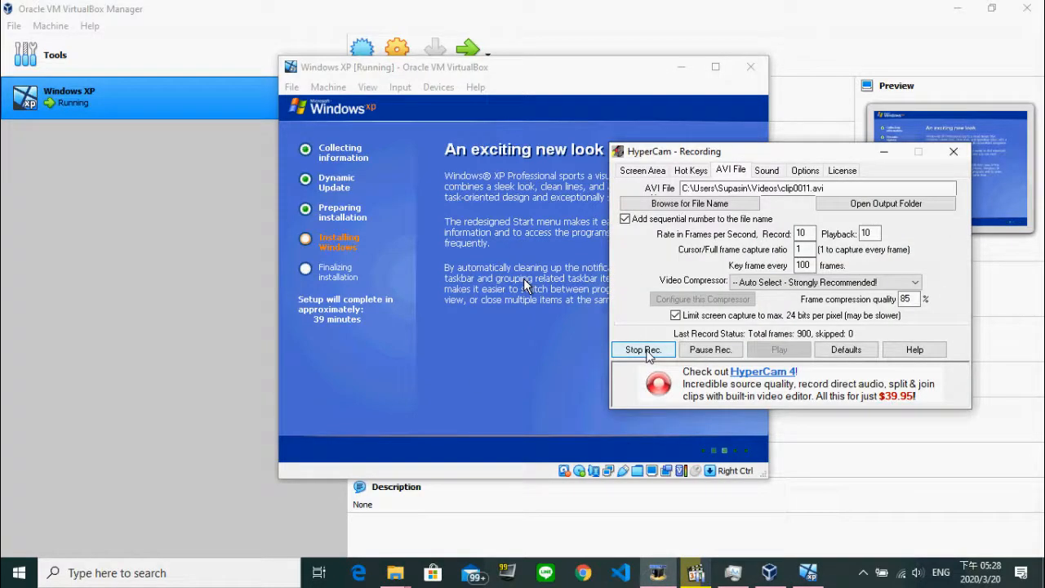
pyautogui.click(645, 350)
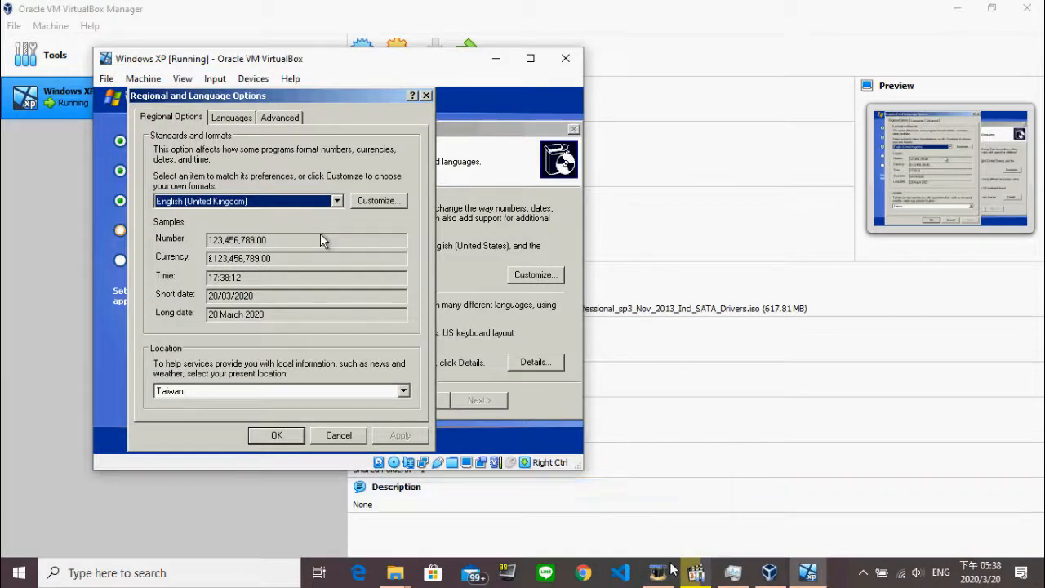
# Accept the English (United Kingdom) formats with Taiwan as location, and enter the owner's full name in Windows XP setup.
pyautogui.moveTo(802, 545)
pyautogui.click(283, 435)
pyautogui.click(476, 150)
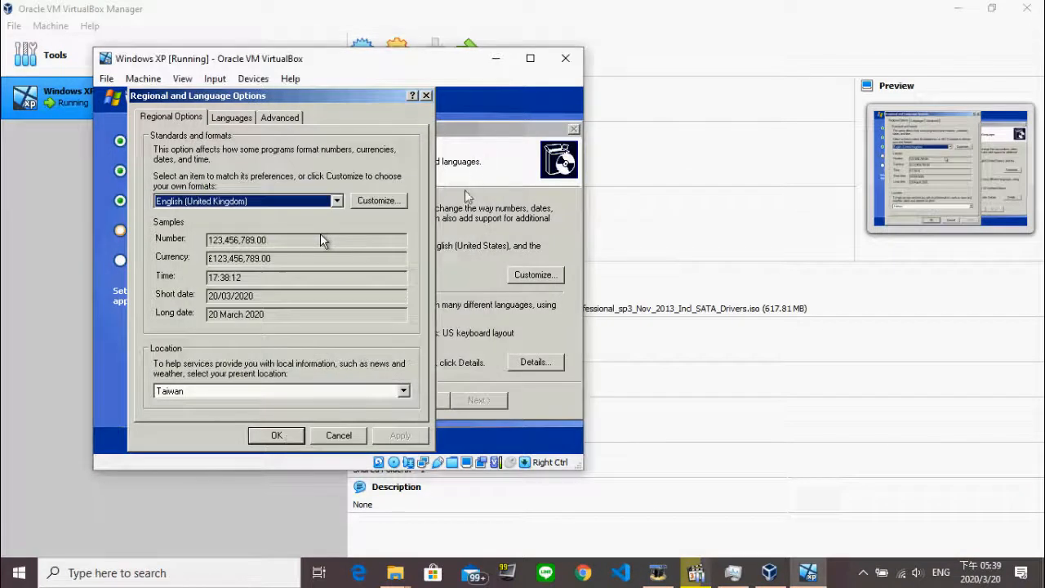
pyautogui.click(538, 62)
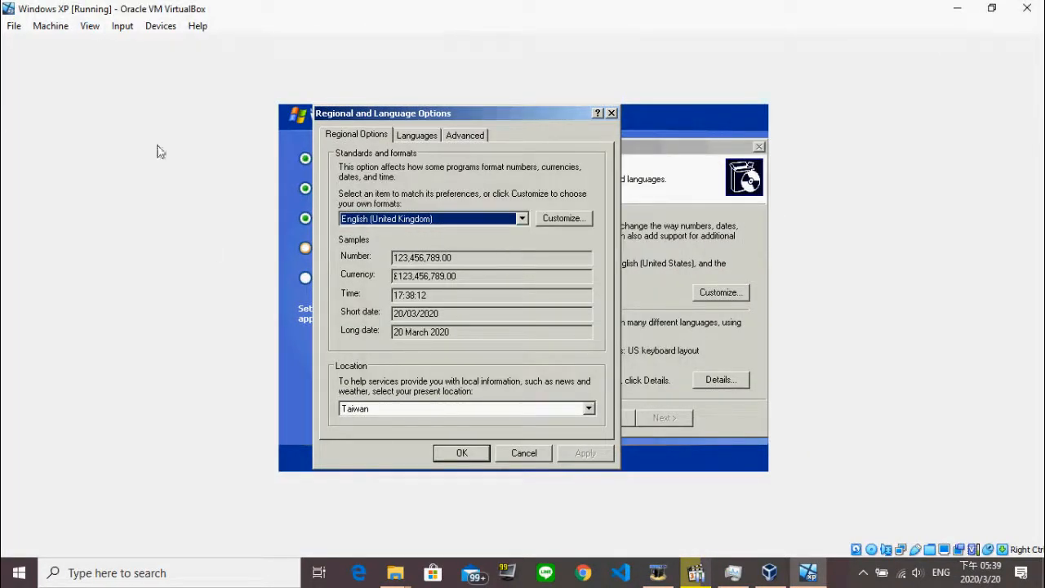
pyautogui.press('Return')
pyautogui.press('Return')
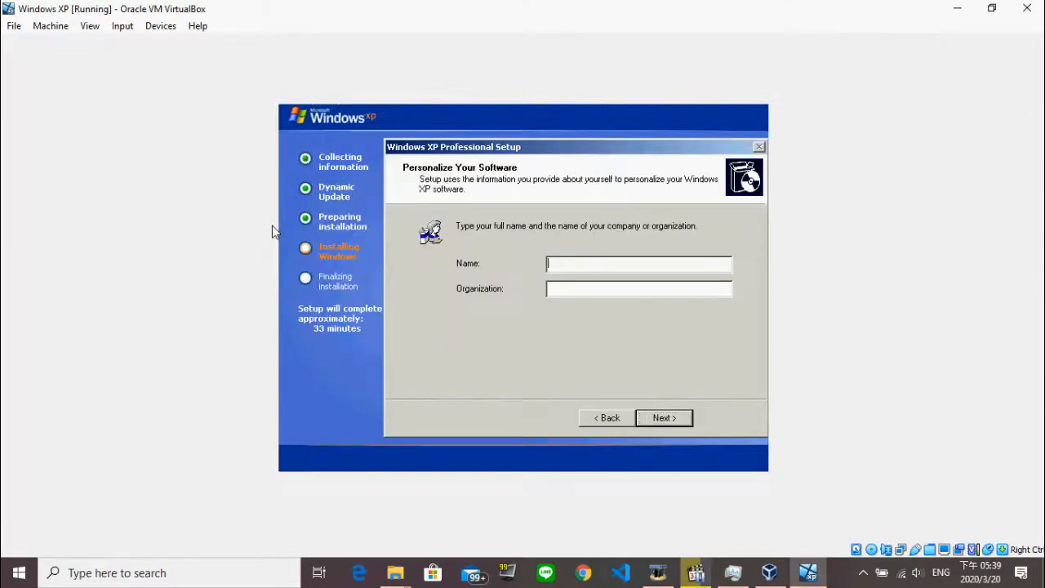
pyautogui.write('Supasin W')
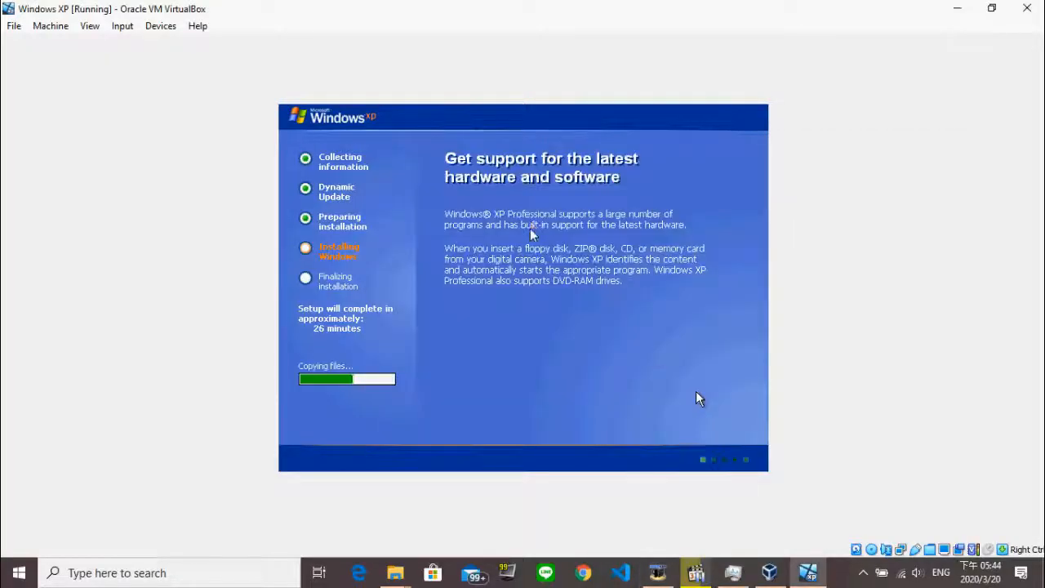
# Proceed past the Windows XP welcome page and choose Not right now for Automatic Updates.
pyautogui.click(696, 392)
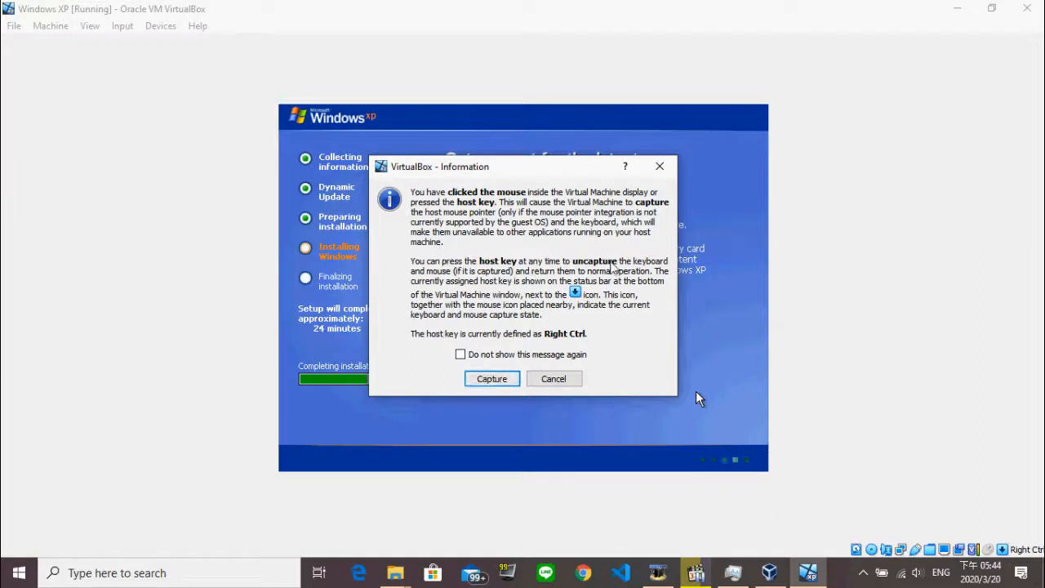
pyautogui.click(492, 380)
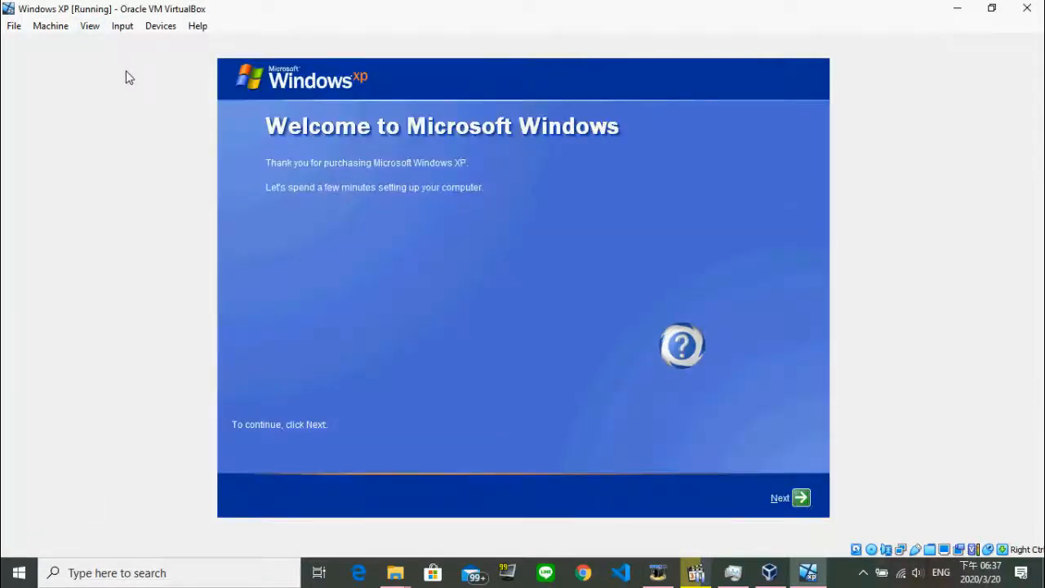
pyautogui.hotkey('alt', 'n')
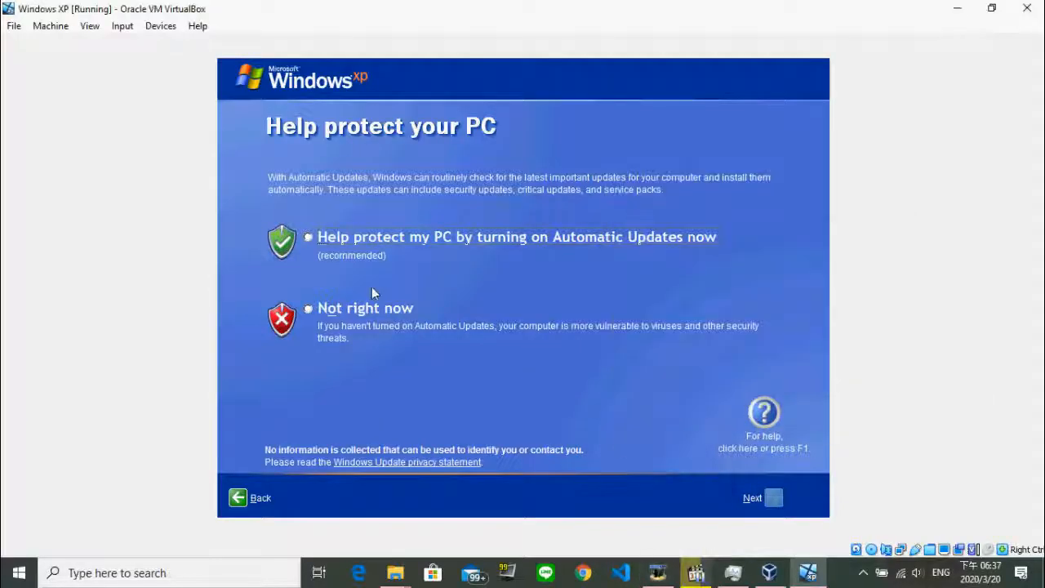
pyautogui.click(469, 347)
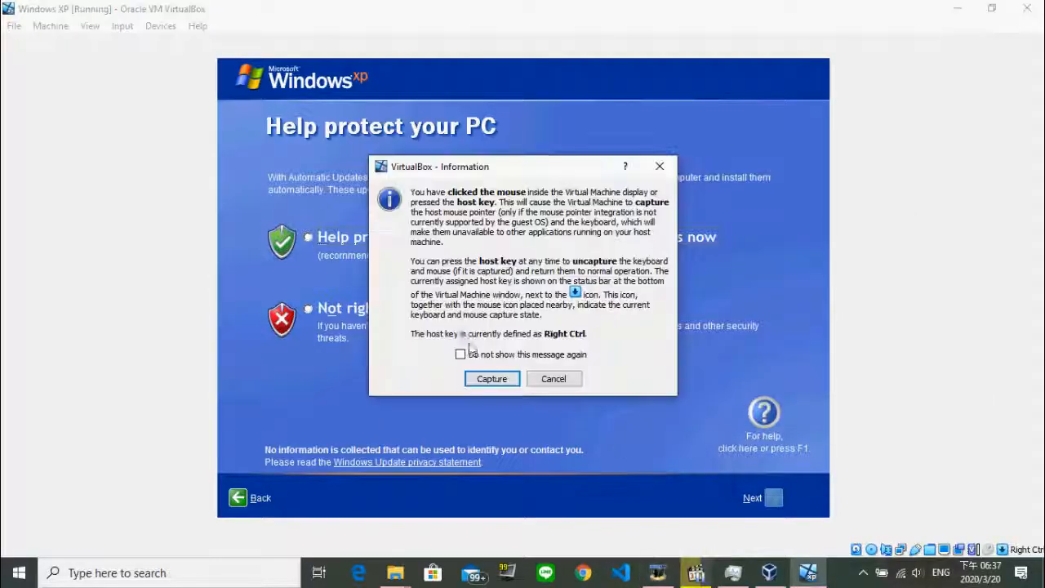
pyautogui.click(491, 379)
pyautogui.hotkey('alt', 'o')
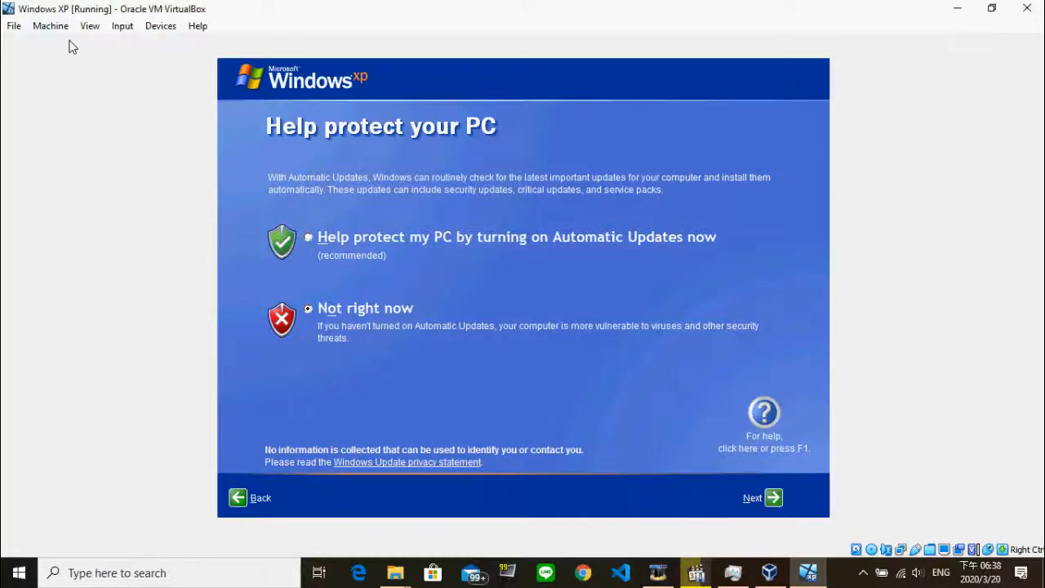
pyautogui.hotkey('alt', 'n')
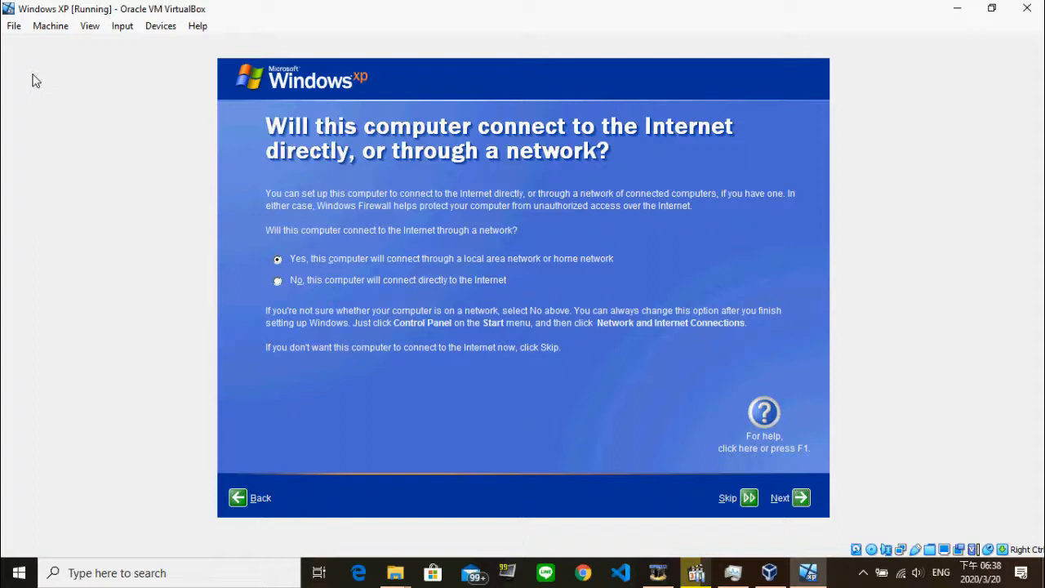
# Keep the connection through a local area or home network and decline online registration with Microsoft.
pyautogui.hotkey('alt', 'n')
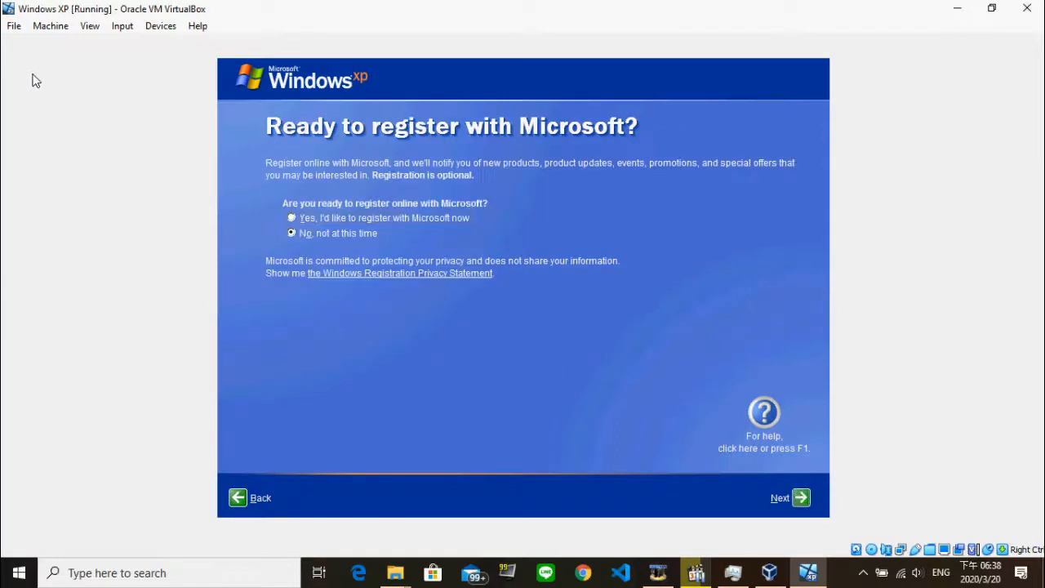
pyautogui.hotkey('alt', 'n')
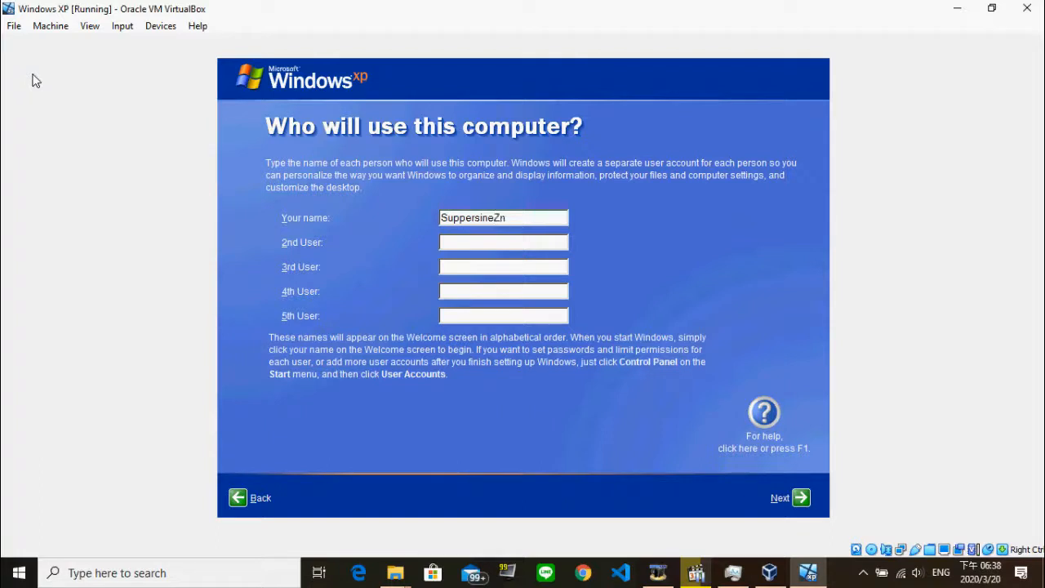
# Remove the last character of the first user account's name and confirm the entry.
pyautogui.press('BackSpace')
pyautogui.press('F1')
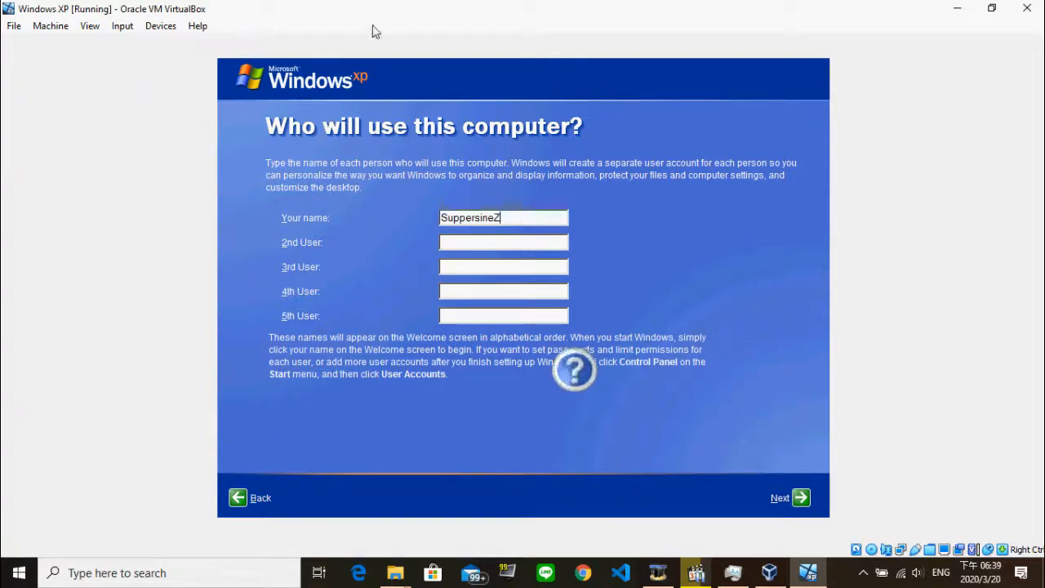
pyautogui.press('Escape')
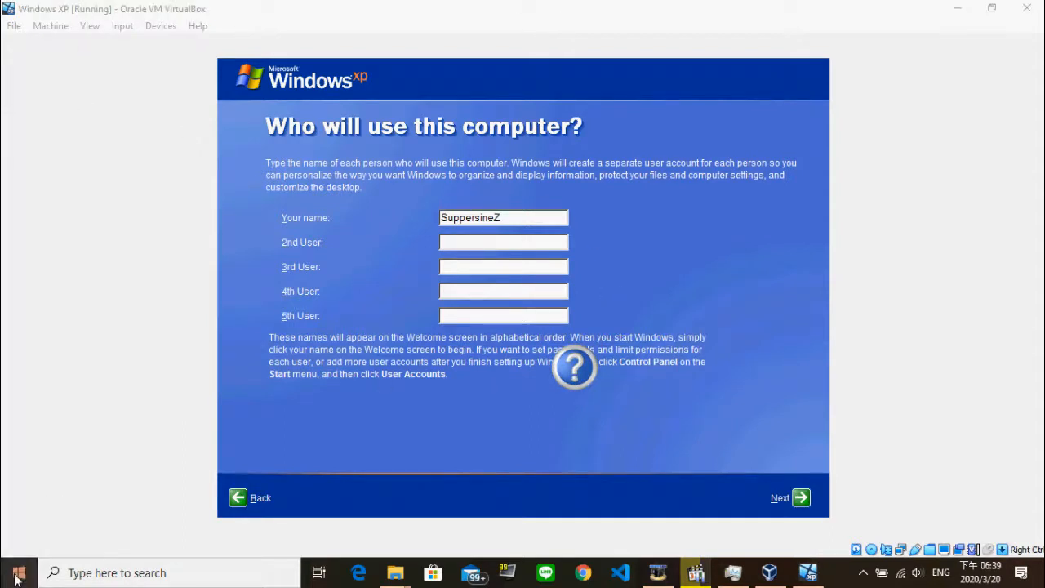
pyautogui.click(577, 390)
pyautogui.press('Return')
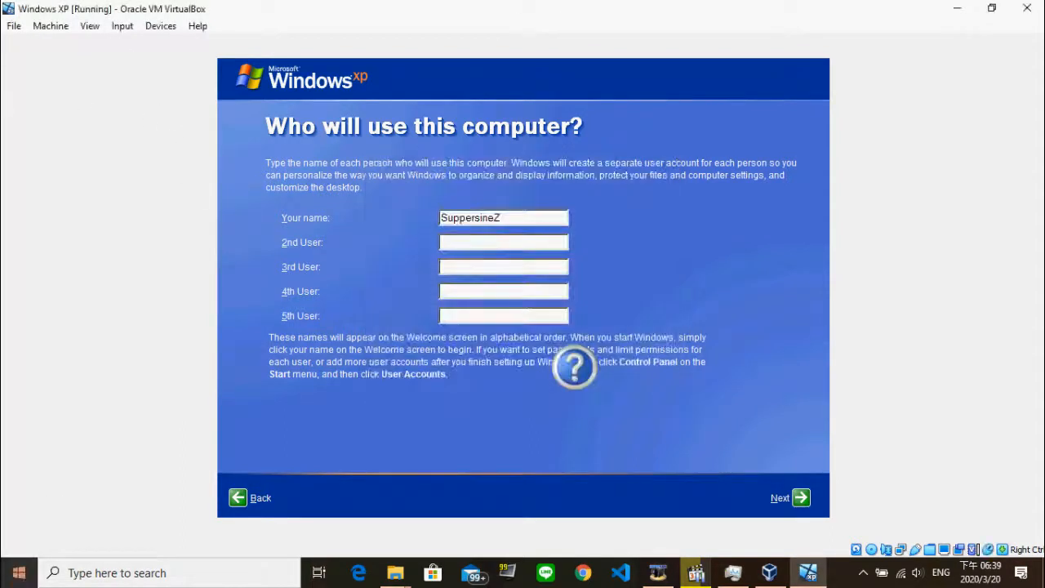
pyautogui.rightClick(657, 572)
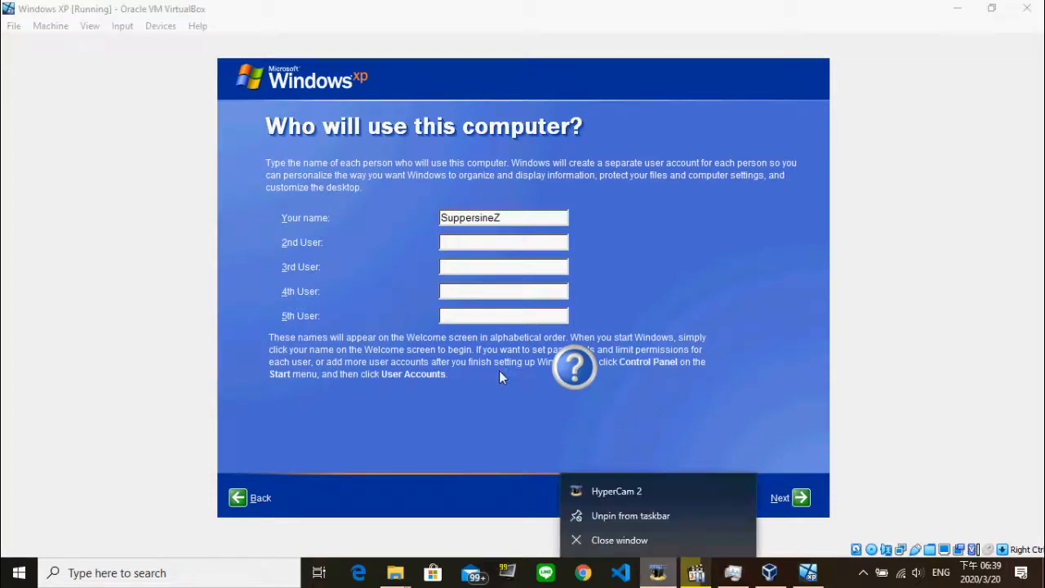
pyautogui.click(624, 427)
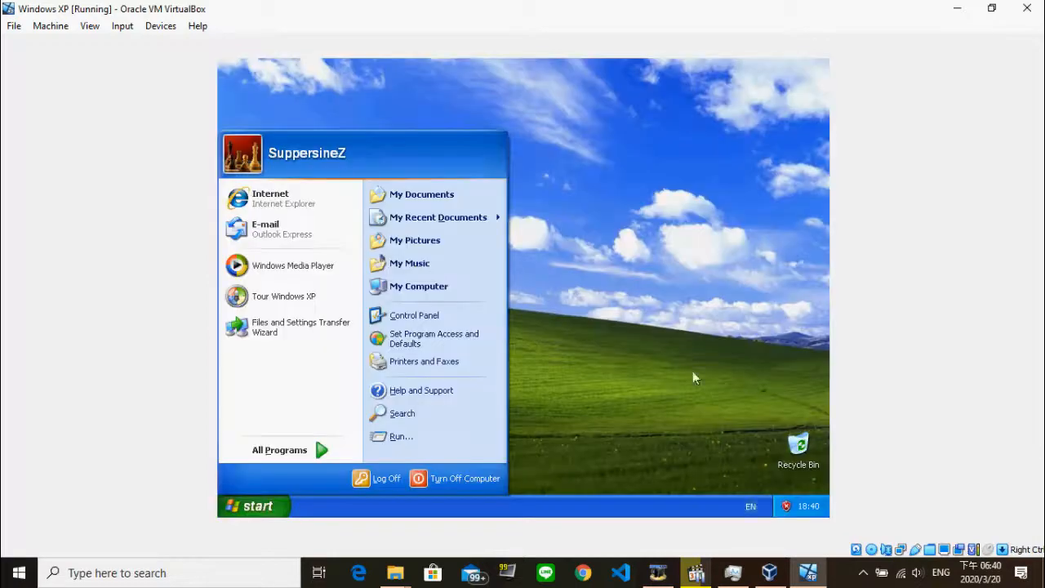
# Decline the mouse capture requests and close the Start menu on the Windows XP desktop.
pyautogui.click(692, 371)
pyautogui.click(663, 169)
pyautogui.click(250, 507)
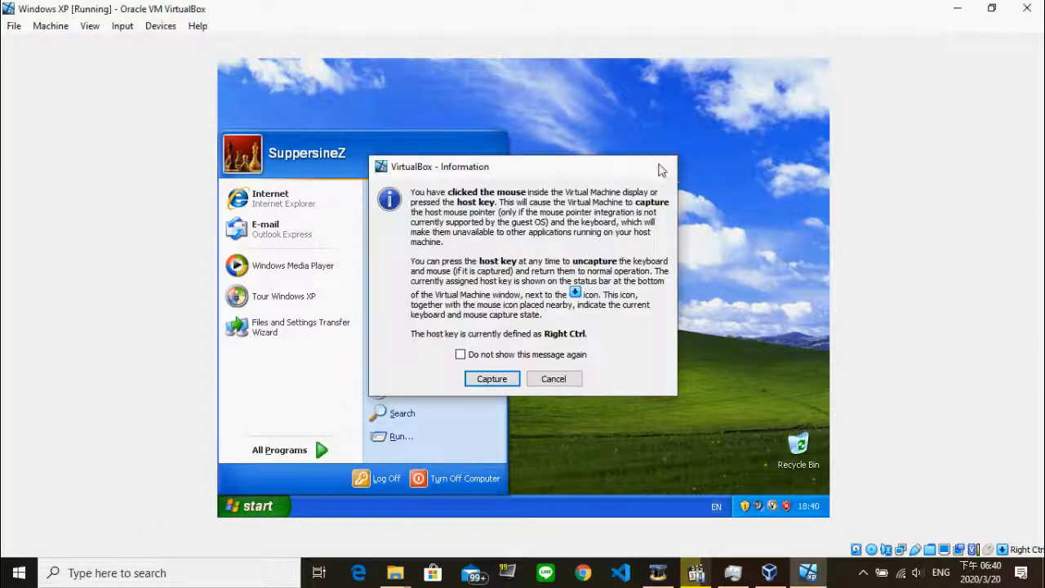
pyautogui.click(662, 169)
pyautogui.press('super')
pyautogui.press('super')
# Try to capture the mouse in the Windows XP desktop and dismiss the capture request.
pyautogui.click(709, 242)
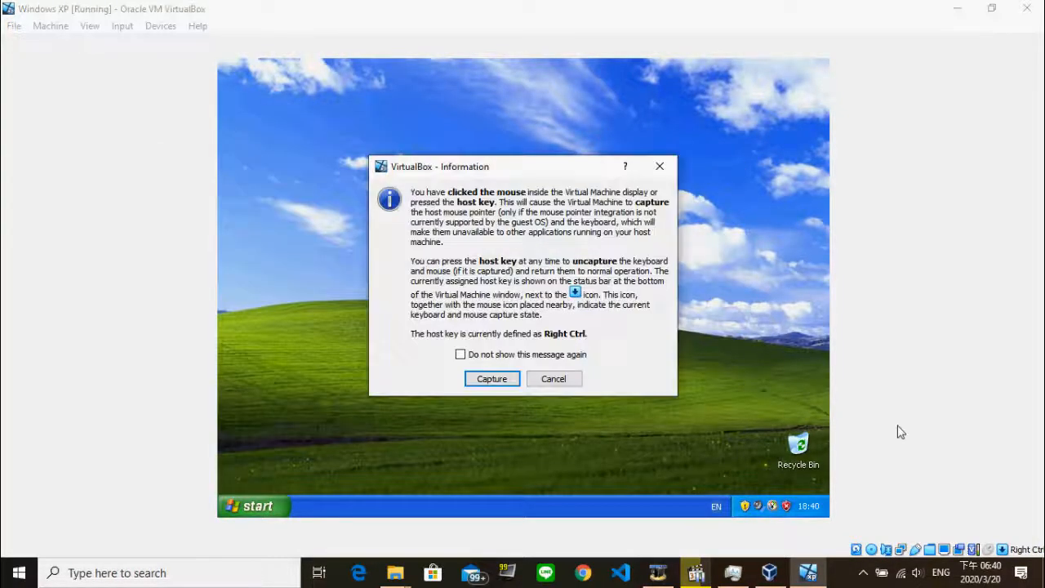
pyautogui.click(489, 376)
pyautogui.click(799, 441)
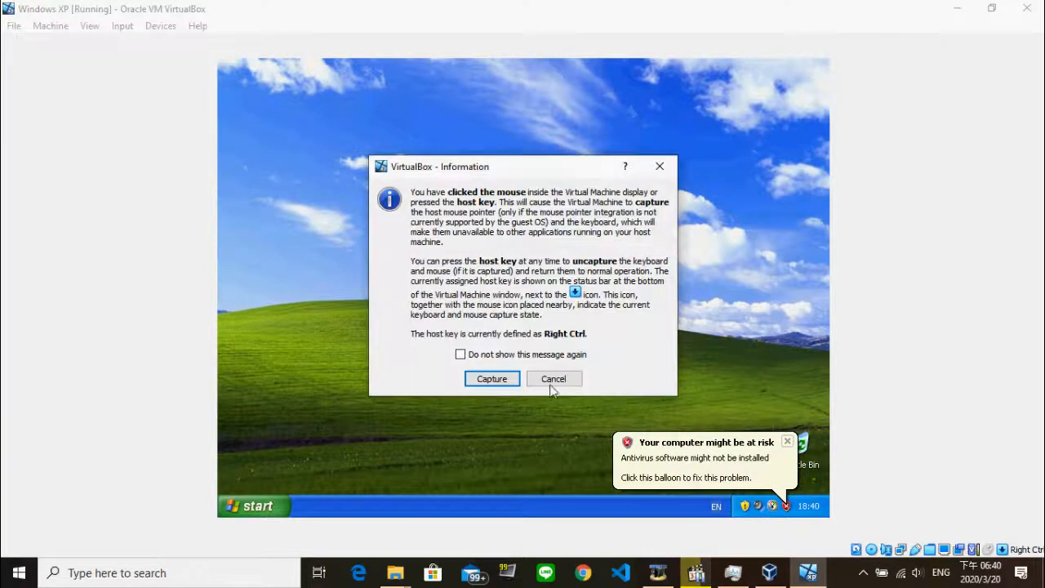
pyautogui.click(661, 168)
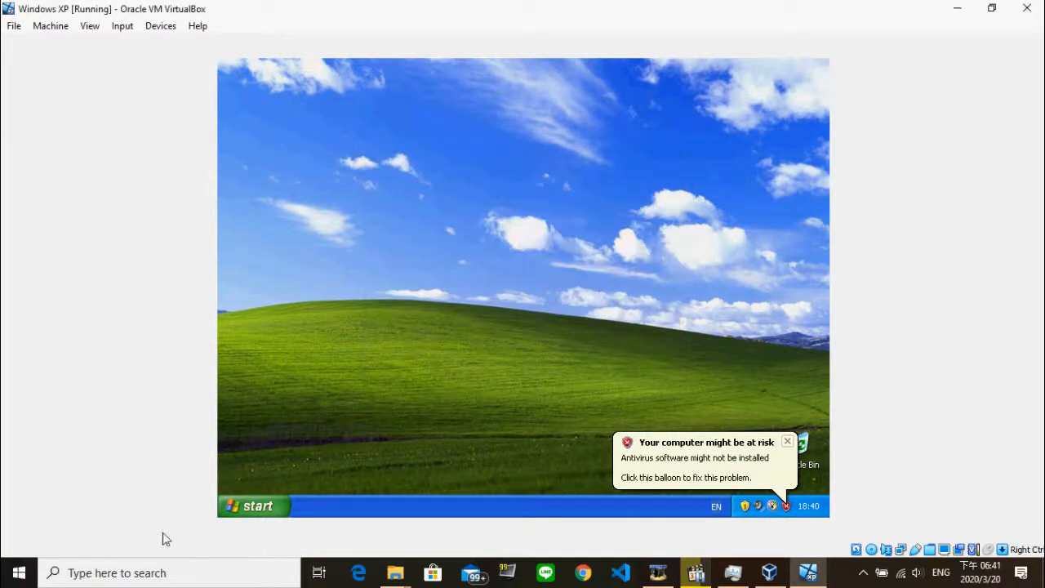
# Try to close the antivirus warning balloon on the Windows XP desktop by capturing the mouse.
pyautogui.click(498, 379)
pyautogui.click(499, 380)
pyautogui.click(788, 442)
pyautogui.click(492, 376)
pyautogui.click(790, 442)
pyautogui.click(553, 377)
pyautogui.click(160, 26)
pyautogui.click(499, 387)
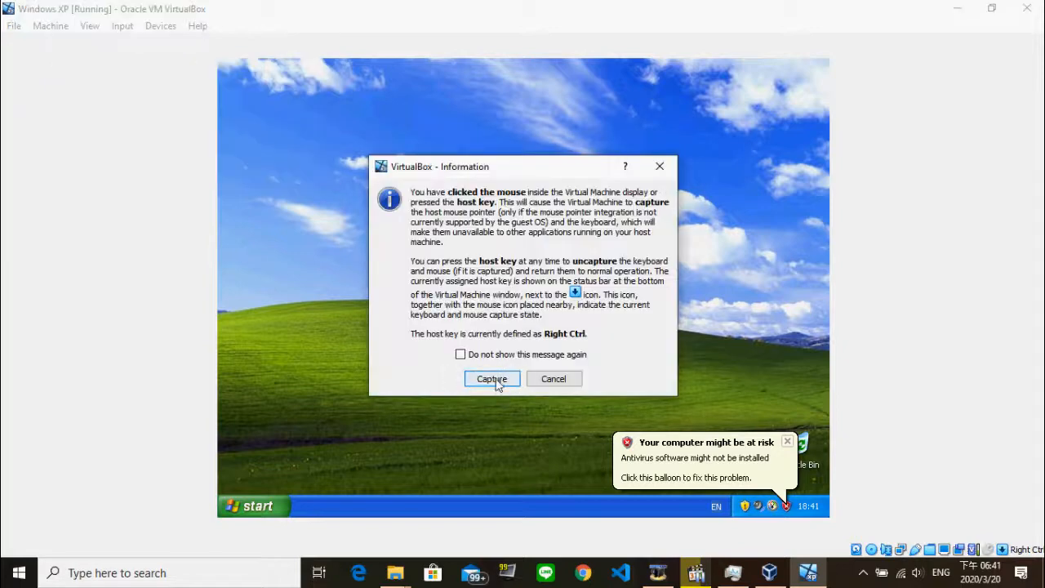
pyautogui.click(498, 383)
# Restore the virtual machine window to its normal size and reset the Windows XP machine, confirming the reset.
pyautogui.click(991, 8)
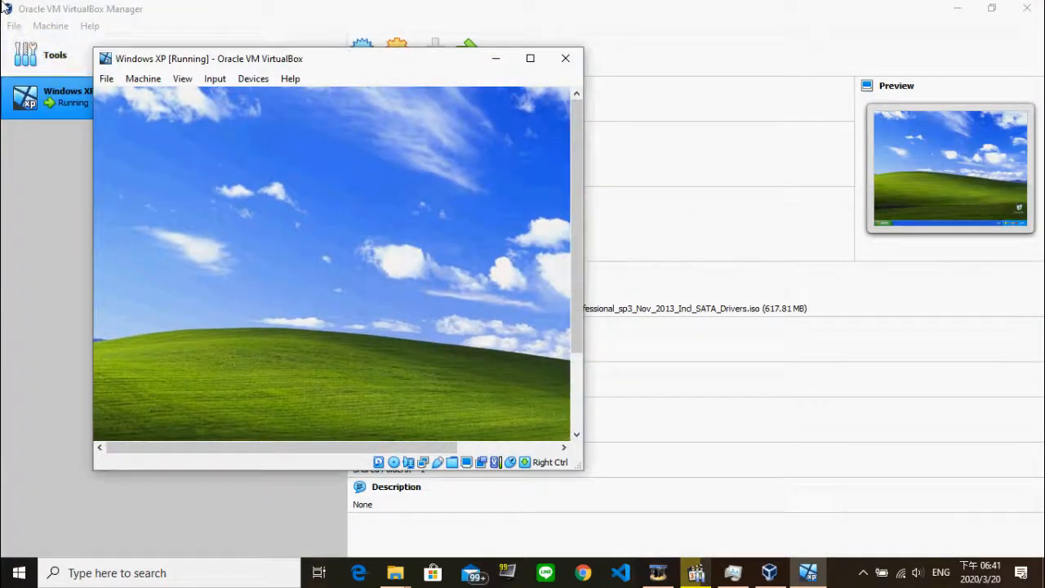
pyautogui.click(214, 79)
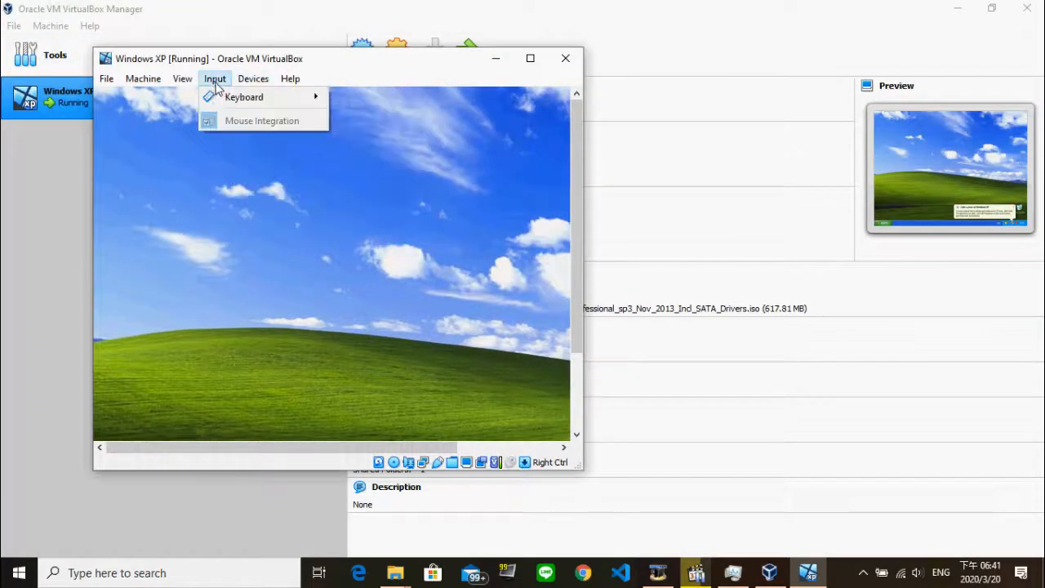
pyautogui.moveTo(157, 82)
pyautogui.click(157, 194)
pyautogui.click(419, 191)
pyautogui.click(107, 78)
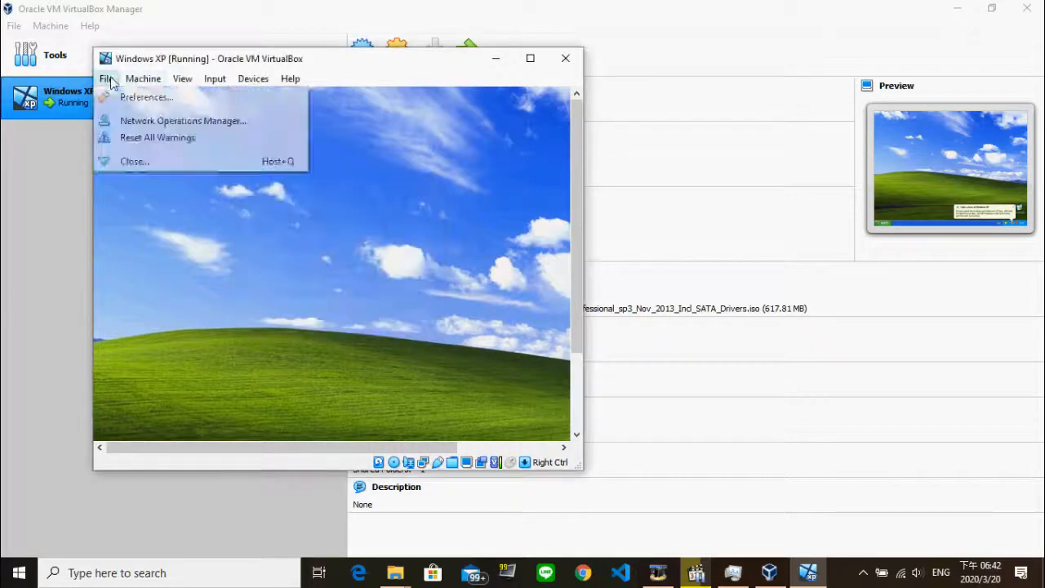
pyautogui.moveTo(145, 79)
pyautogui.click(157, 194)
pyautogui.click(270, 319)
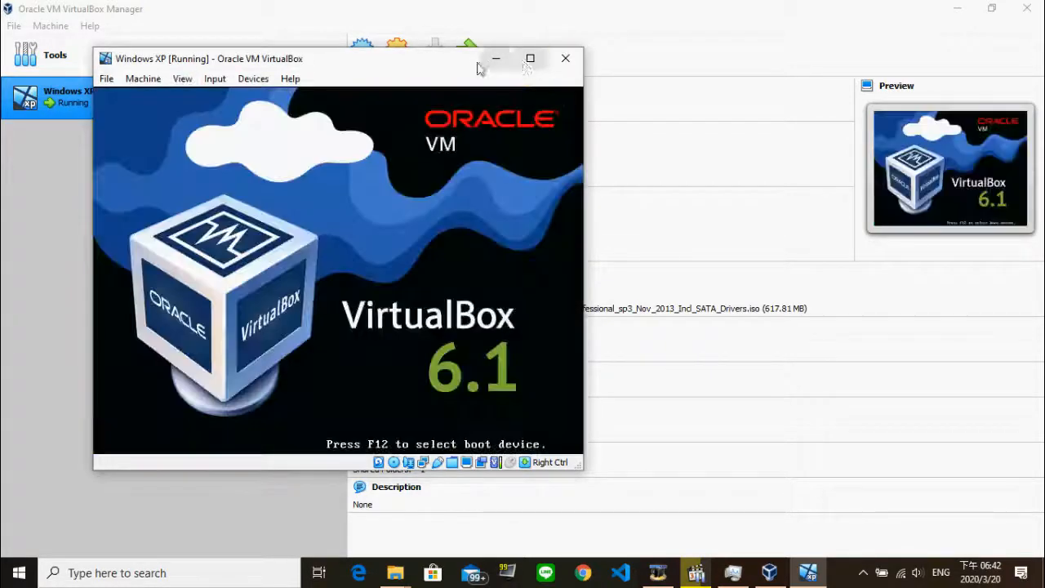
# Move the virtual machine window clear of the machine list and maximize it while the machine restarts.
pyautogui.moveTo(358, 68); pyautogui.dragTo(620, 92)
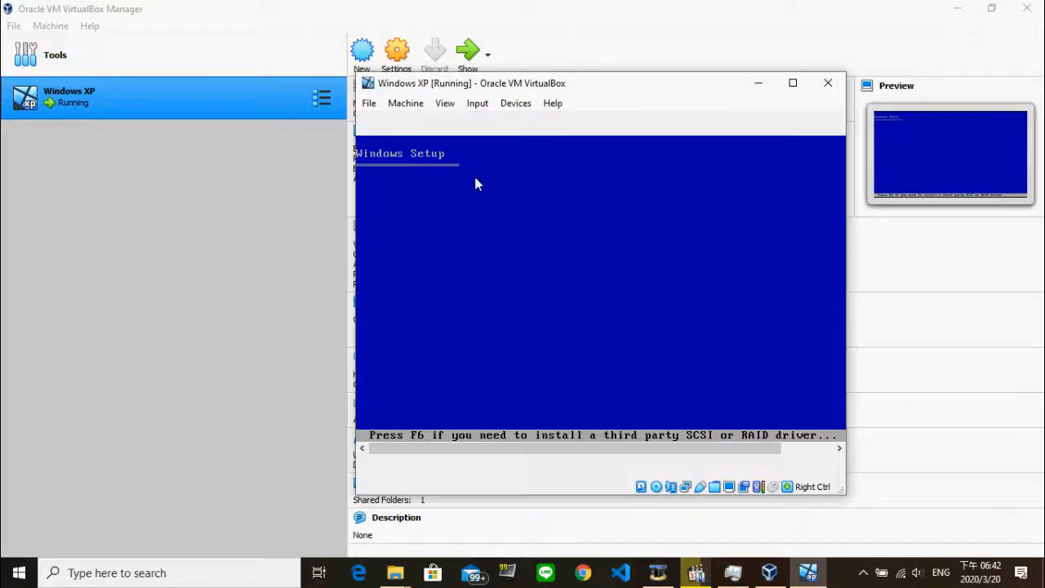
pyautogui.click(792, 83)
pyautogui.click(657, 573)
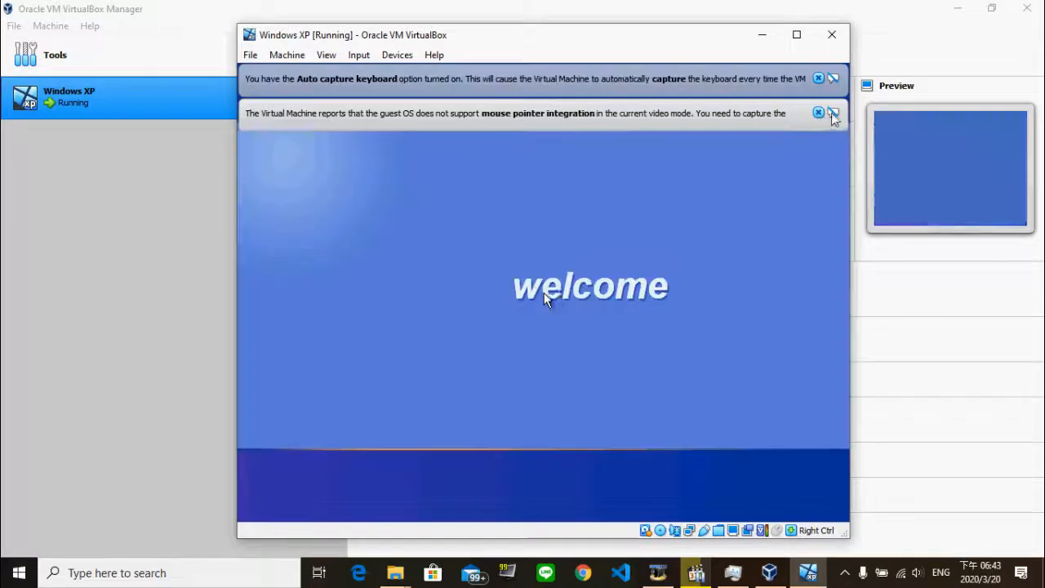
# Capture the mouse in the virtual machine at the Windows XP welcome screen and again on the desktop.
pyautogui.click(768, 116)
pyautogui.click(678, 214)
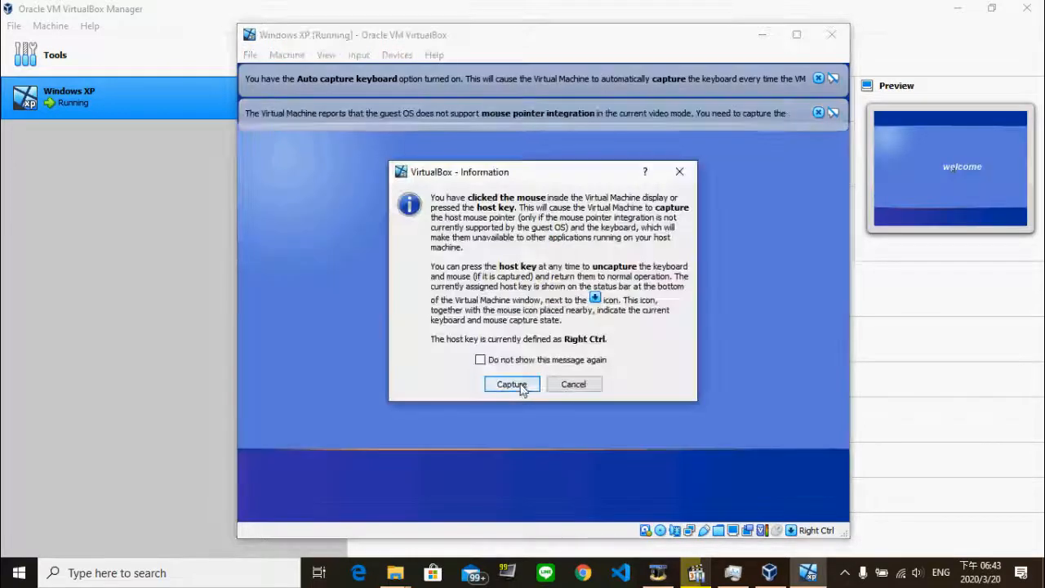
pyautogui.click(520, 385)
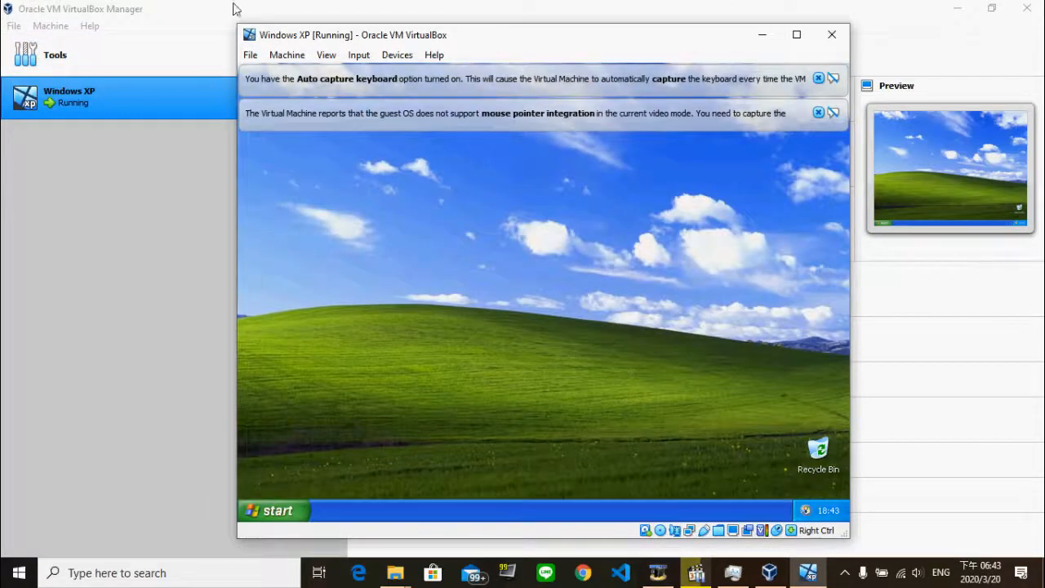
pyautogui.click(809, 449)
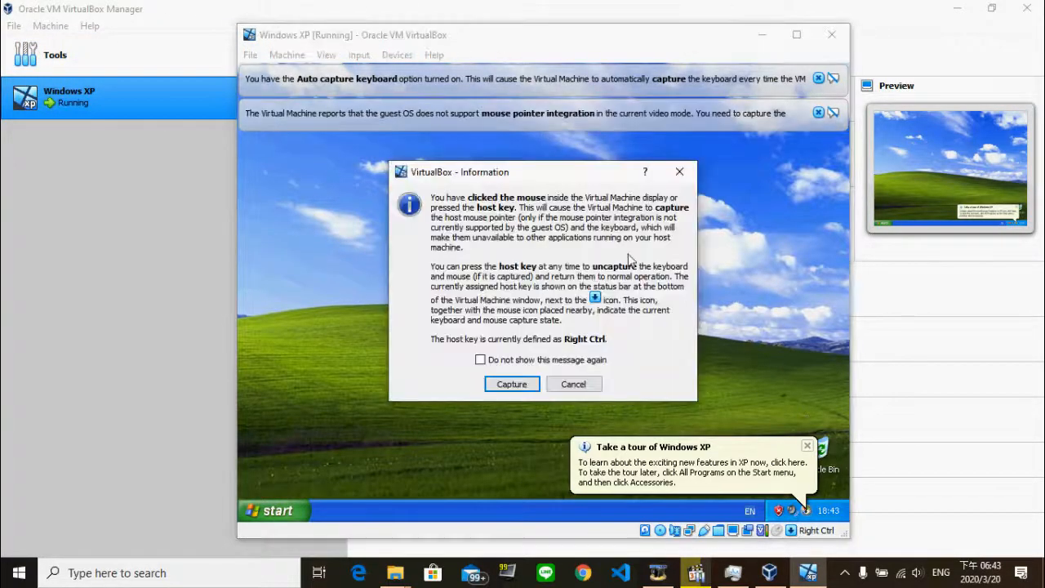
pyautogui.click(511, 384)
# Minimize the VirtualBox Manager window and maximize the Windows XP virtual machine window.
pyautogui.click(898, 10)
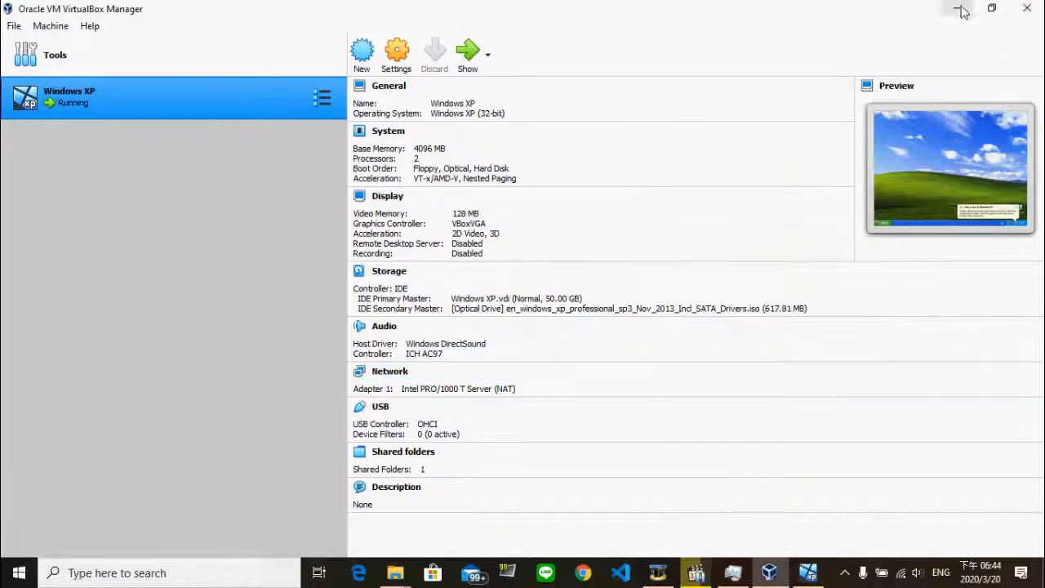
pyautogui.click(957, 8)
pyautogui.click(721, 193)
pyautogui.click(512, 385)
pyautogui.click(958, 8)
pyautogui.click(796, 34)
# Switch the Windows XP virtual machine to full-screen mode and confirm the switch.
pyautogui.click(122, 26)
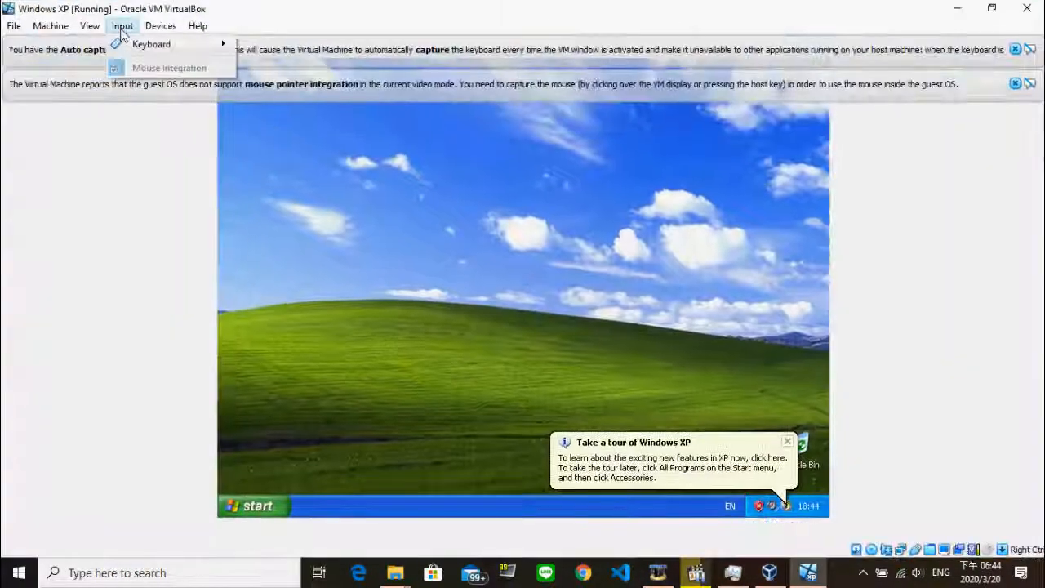
pyautogui.moveTo(90, 26)
pyautogui.click(107, 46)
pyautogui.click(490, 348)
# Capture the mouse in the full-screen Windows XP display and expand the auto capture keyboard notice to read it.
pyautogui.click(675, 330)
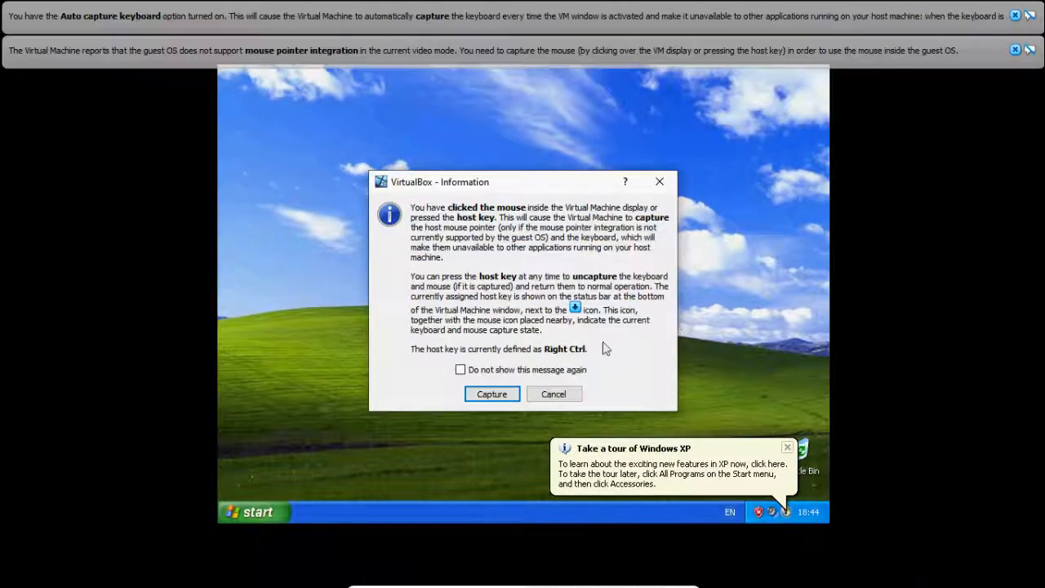
pyautogui.click(497, 392)
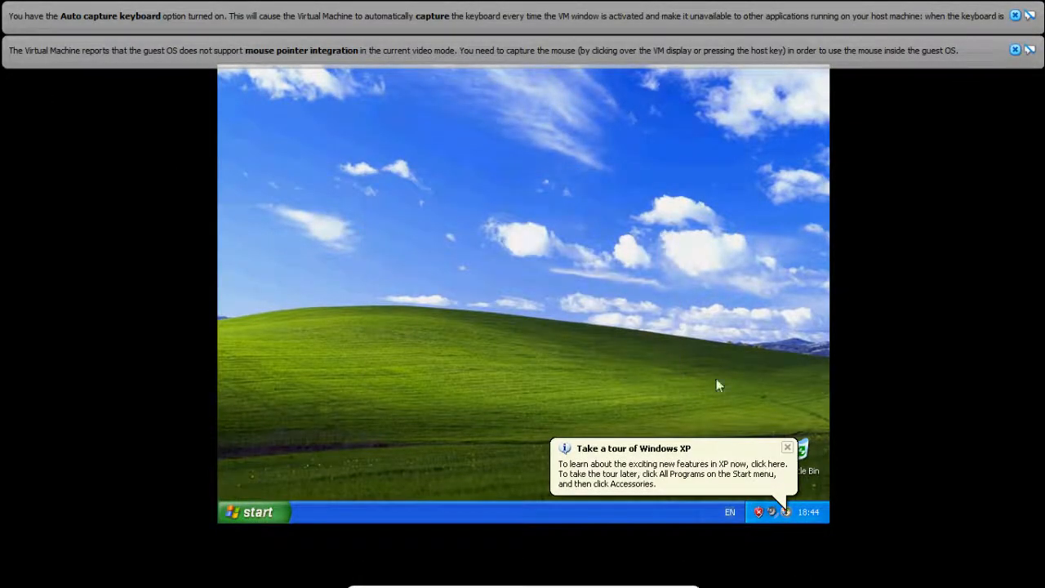
pyautogui.click(18, 28)
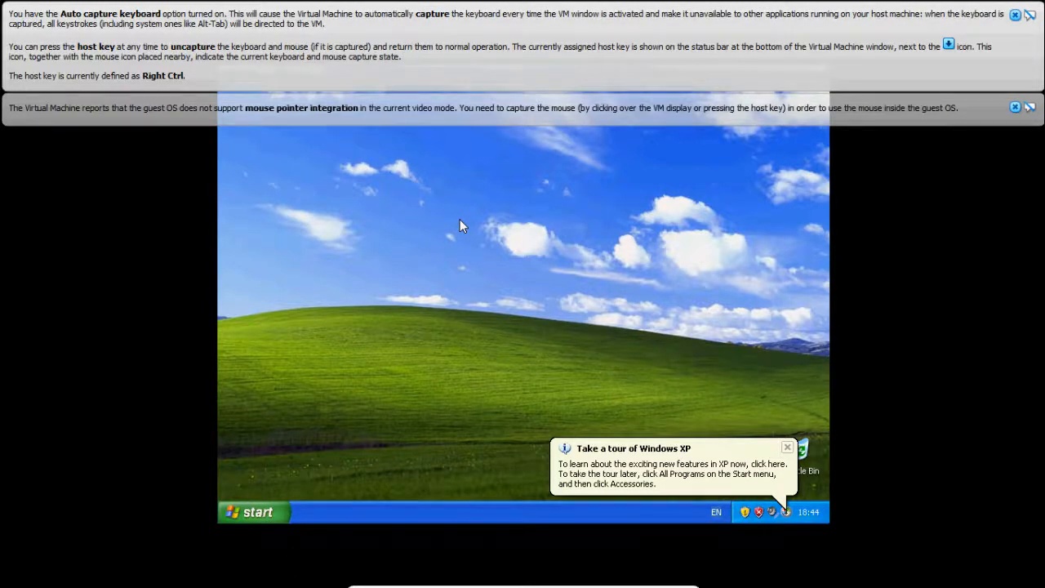
pyautogui.click(499, 262)
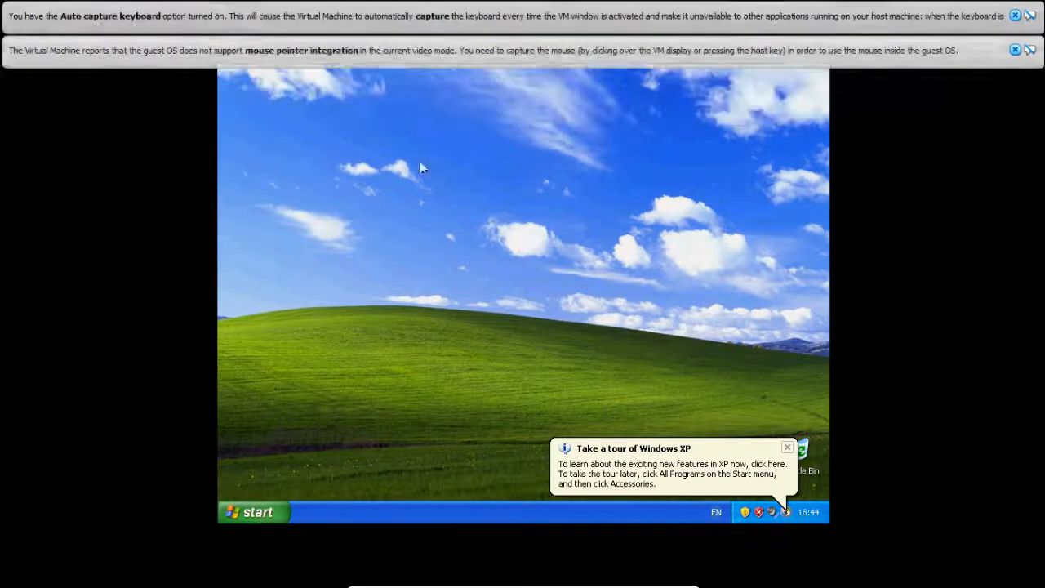
pyautogui.click(491, 393)
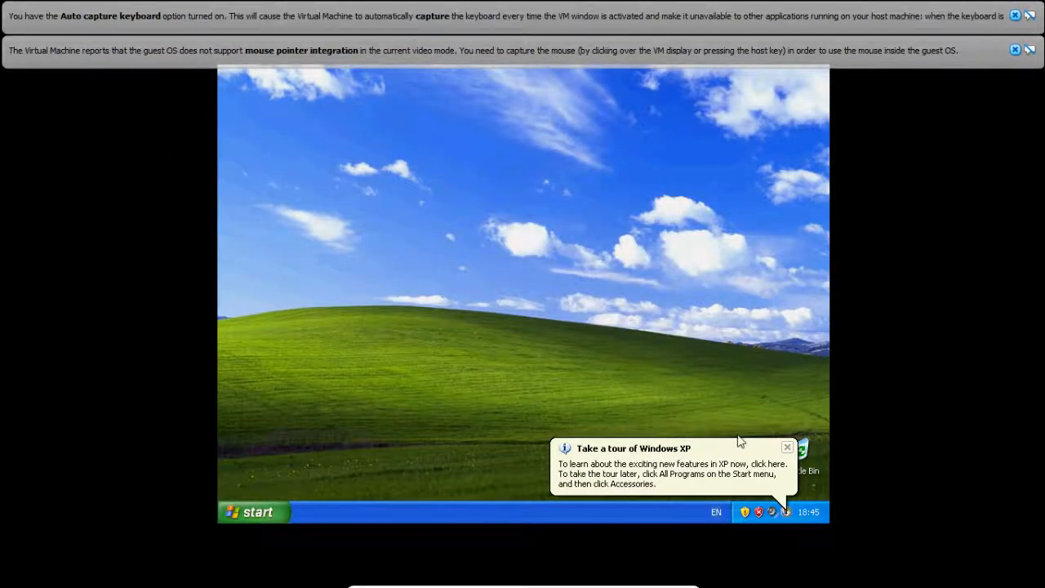
pyautogui.click(377, 450)
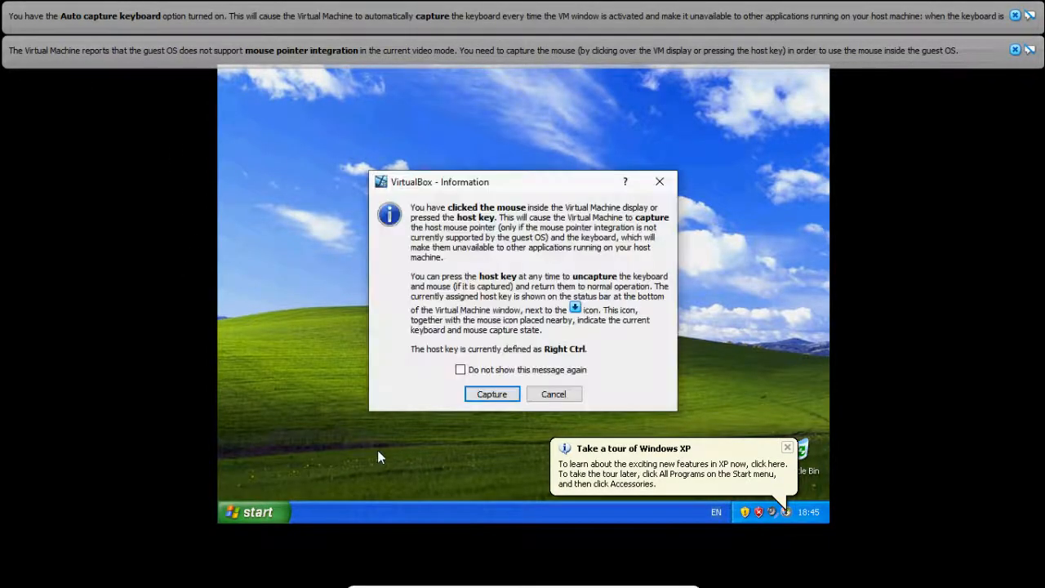
pyautogui.click(491, 393)
# Open the Windows XP Start menu and move through its entries to My Documents.
pyautogui.press('super')
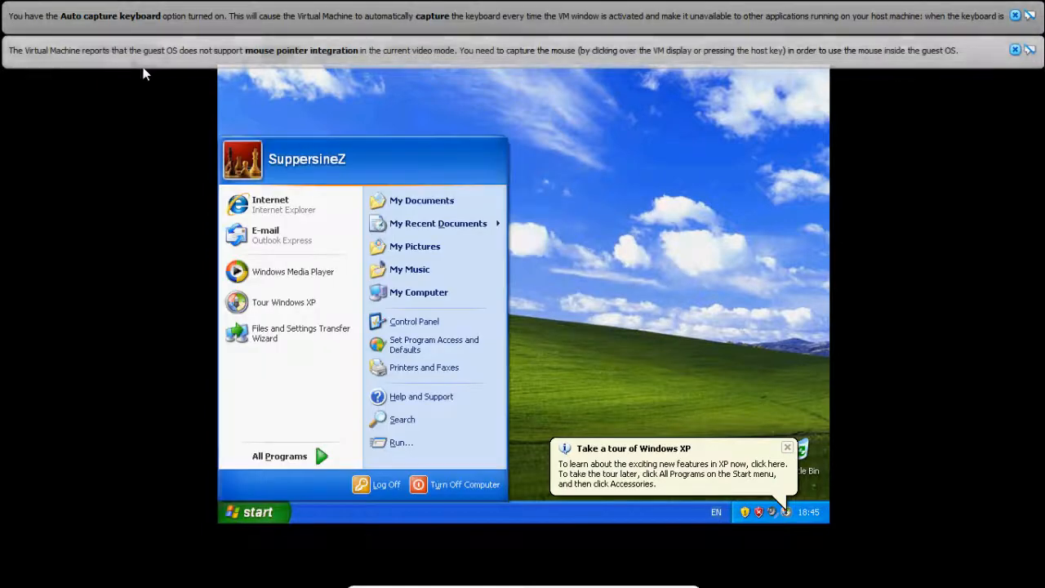
pyautogui.press('Down')
pyautogui.press('Down')
pyautogui.press('Down')
pyautogui.press('Down')
pyautogui.press('Down')
pyautogui.press('Right')
pyautogui.press('Down')
pyautogui.press('Down')
pyautogui.press('Down')
pyautogui.press('Up')
pyautogui.press('Up')
pyautogui.press('Up')
pyautogui.press('Up')
pyautogui.press('Up')
pyautogui.press('Up')
pyautogui.press('Up')
pyautogui.press('Up')
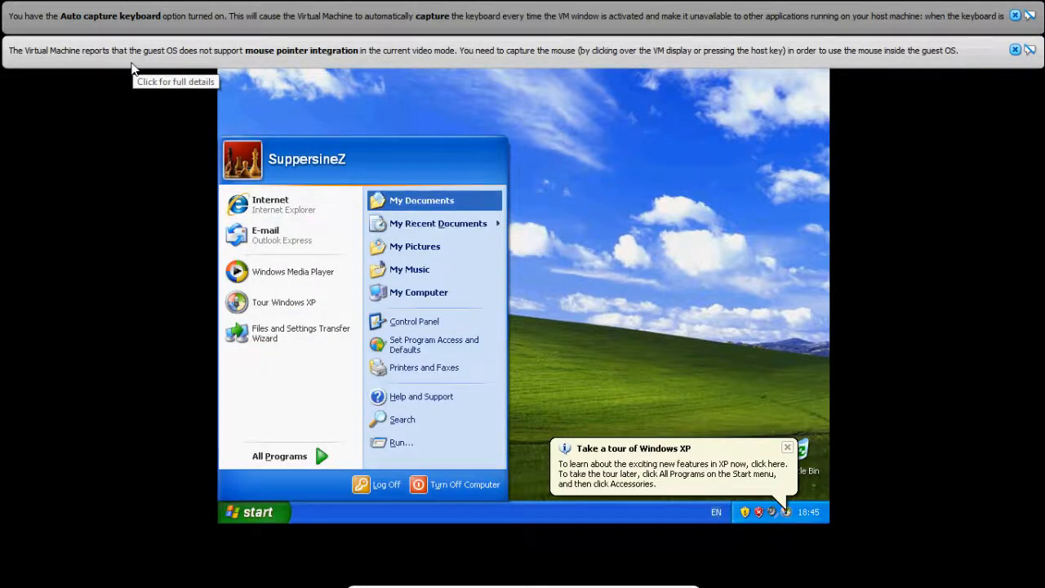
# Open a folder window from the Start menu, browse into its contents and go back up to My Computer.
pyautogui.press('Return')
pyautogui.press('Right')
pyautogui.press('Return')
pyautogui.press('Right')
pyautogui.press('Return')
pyautogui.press('BackSpace')
pyautogui.press('BackSpace')
pyautogui.press('BackSpace')
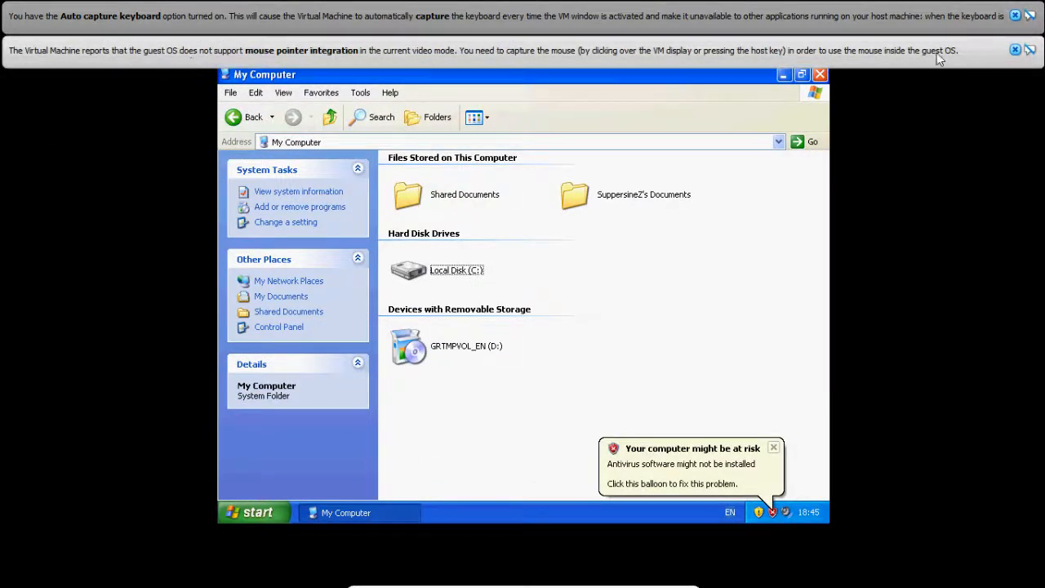
# Close the capture notices over the display and look at My Computer's File menu without choosing a command.
pyautogui.click(1015, 50)
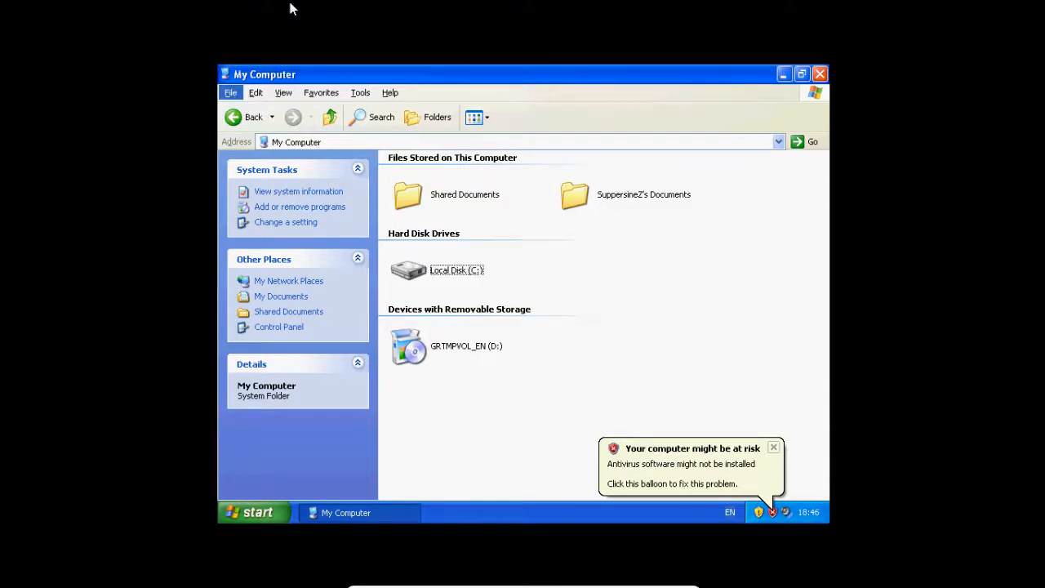
pyautogui.press('Down')
pyautogui.press('Right')
pyautogui.press('Right')
pyautogui.press('Right')
pyautogui.press('Right')
pyautogui.press('Right')
pyautogui.press('Right')
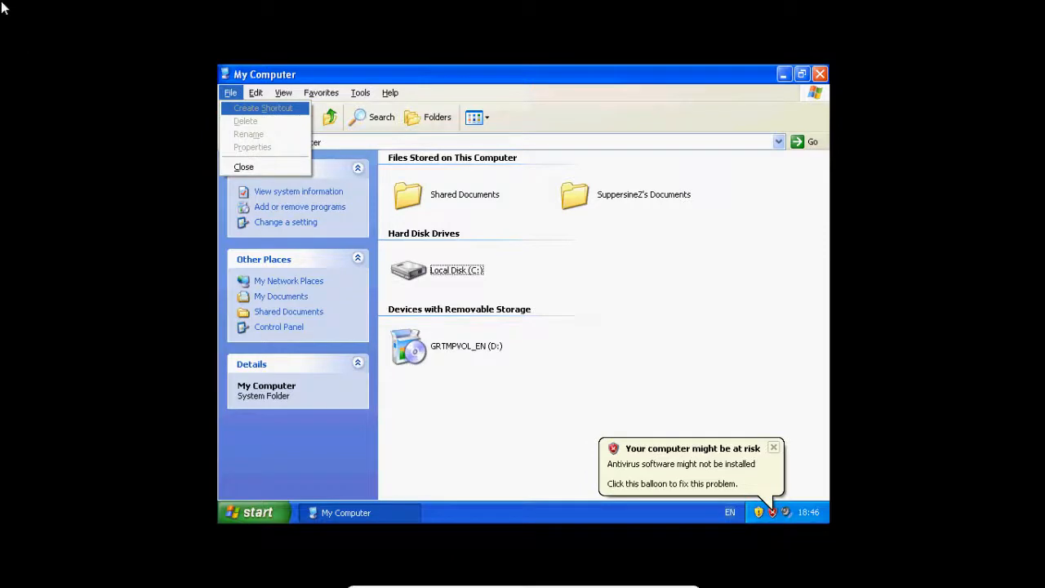
pyautogui.press('alt')
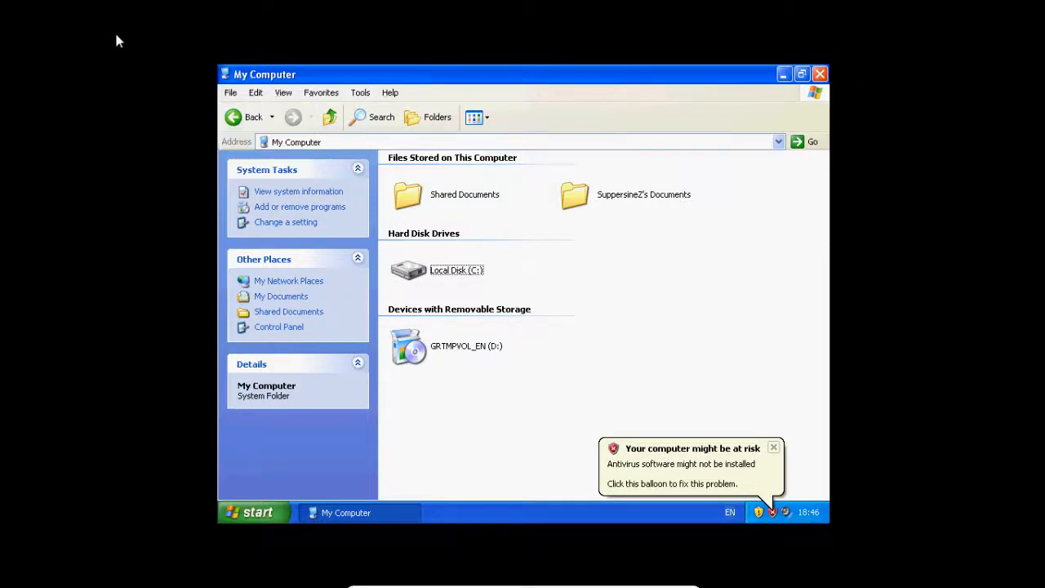
# Turn off the Windows XP guest through its Turn Off Computer command.
pyautogui.press('super')
pyautogui.press('u')
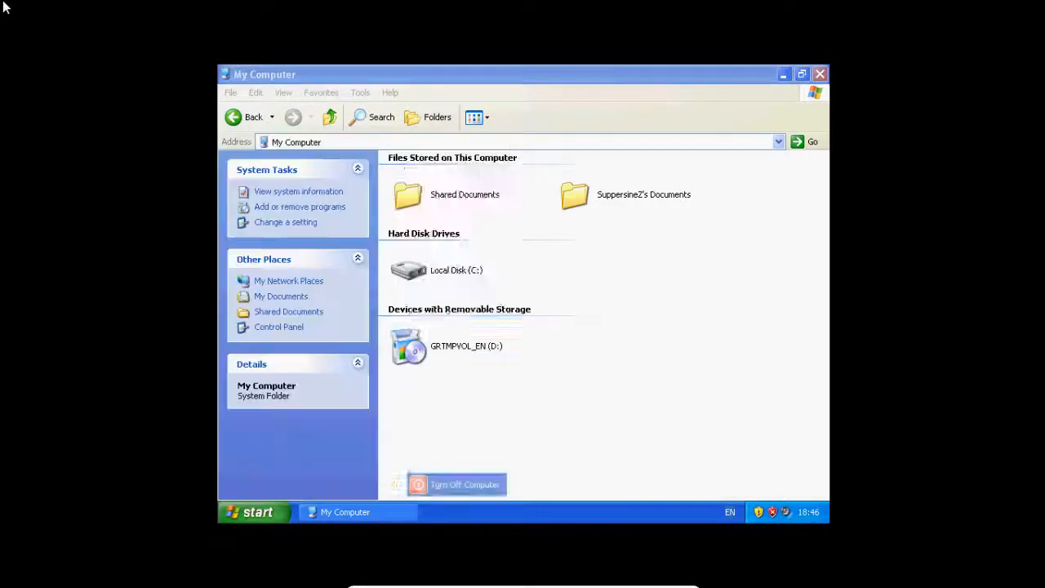
pyautogui.press('u')
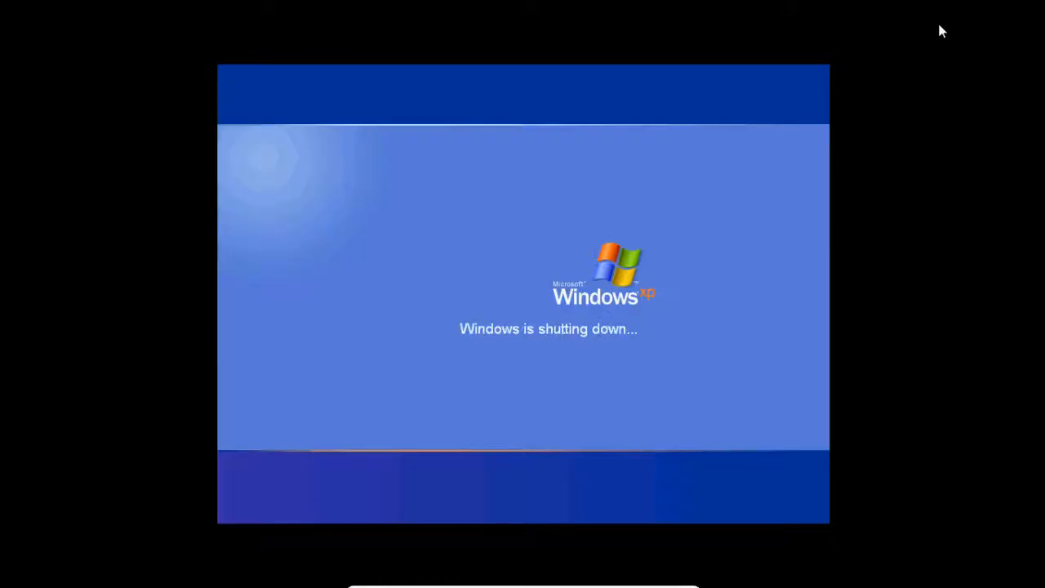